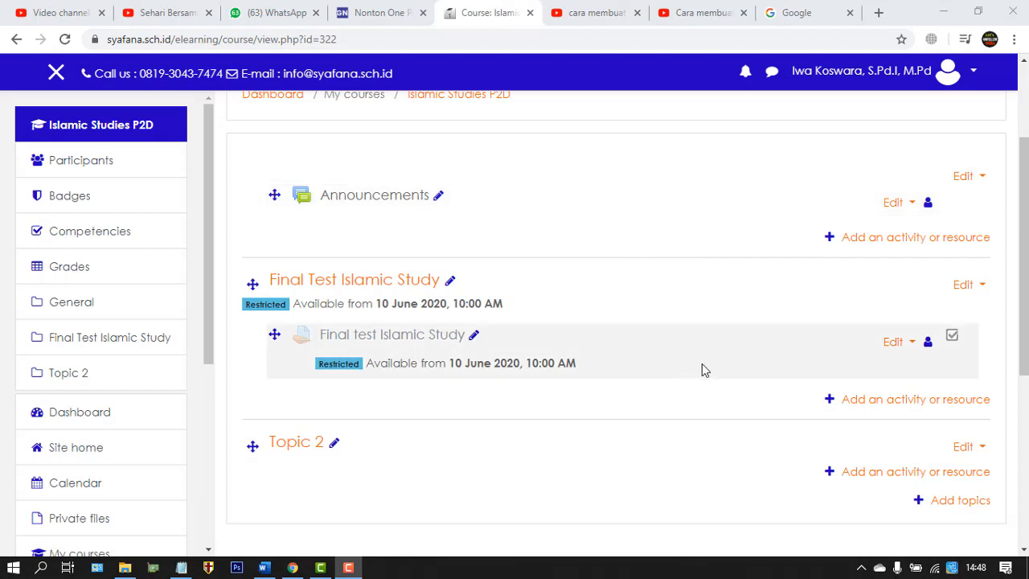
Add a Quiz activity to the Final Test Islamic Study section of the course.
{"action": "left_click", "coordinate": [922, 400]}
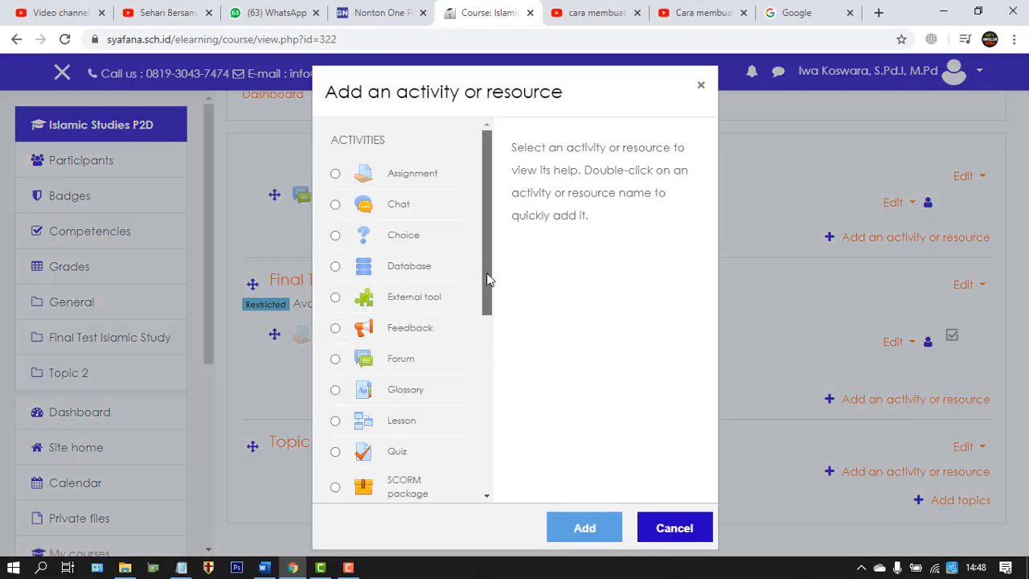
{"action": "scroll", "coordinate": [486, 278], "scroll_direction": "down", "scroll_amount": 1}
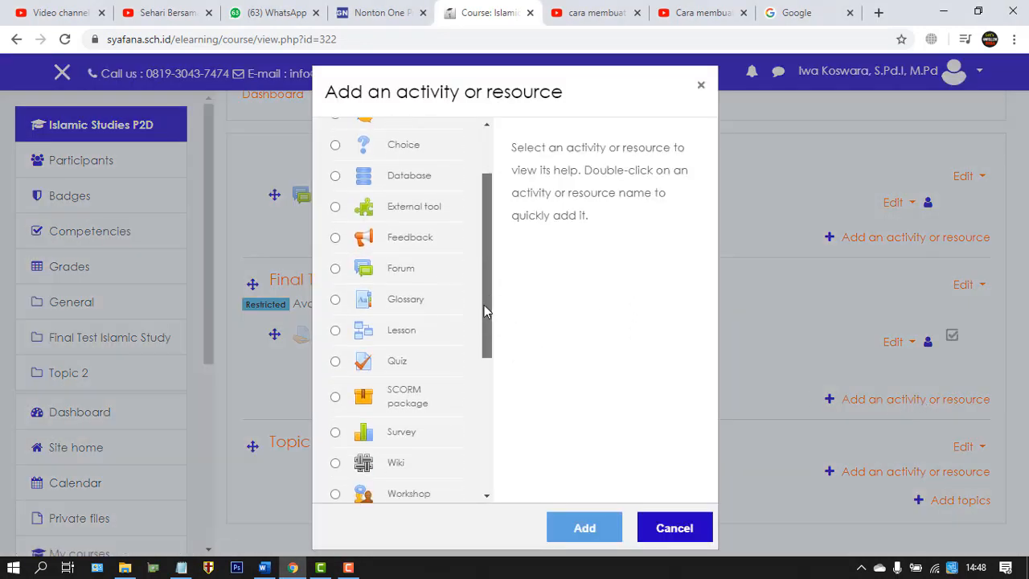
{"action": "left_click", "coordinate": [335, 363]}
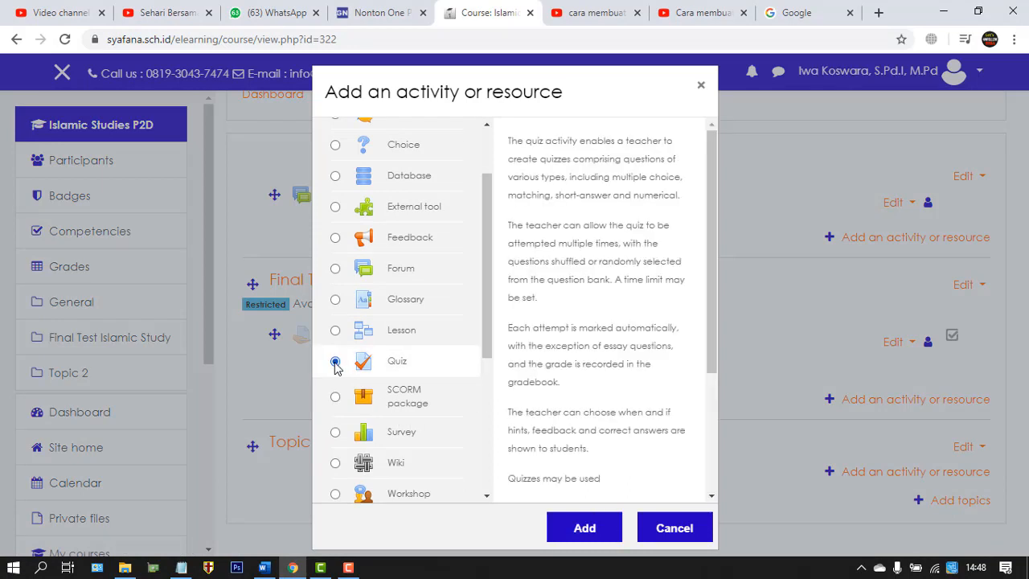
{"action": "left_click", "coordinate": [610, 528]}
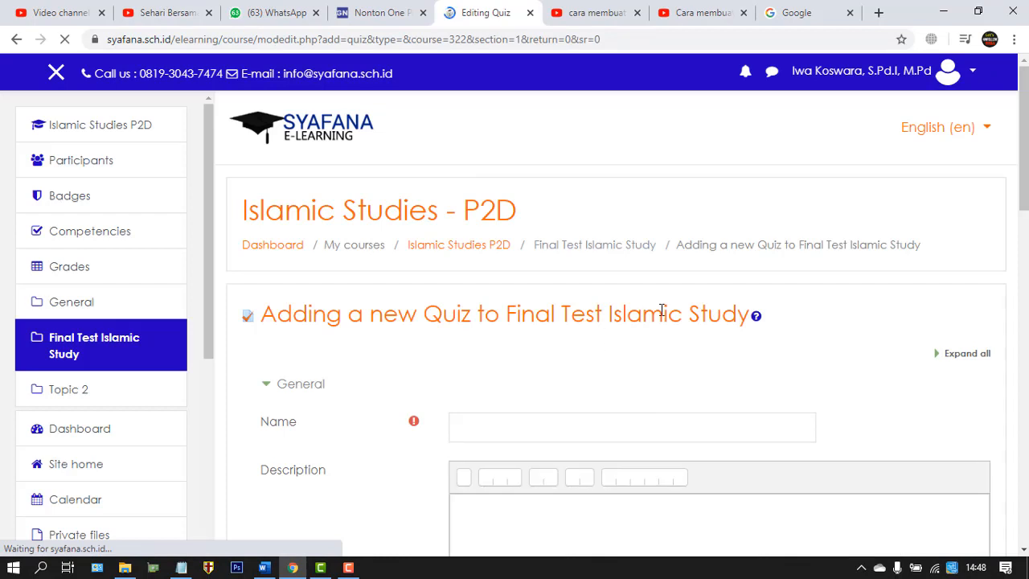
Name the new quiz "final test islamic study" and leave its description empty.
{"action": "scroll", "coordinate": [807, 350], "scroll_direction": "down", "scroll_amount": 4}
{"action": "scroll", "coordinate": [807, 347], "scroll_direction": "up", "scroll_amount": 2}
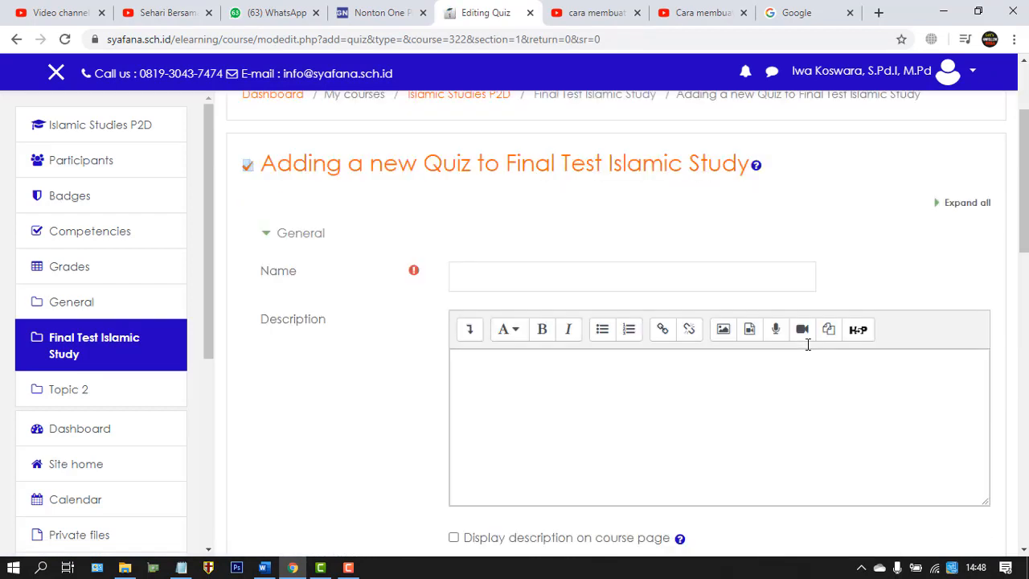
{"action": "left_click", "coordinate": [554, 268]}
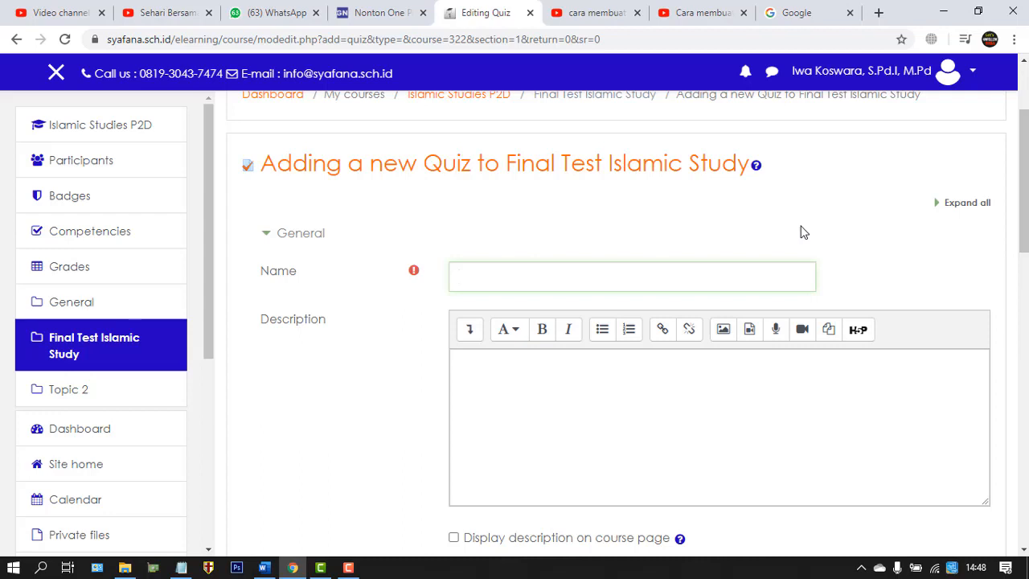
{"action": "type", "text": "Isla"}
{"action": "key", "text": "ctrl+a"}
{"action": "type", "text": "Islam"}
{"action": "key", "text": "ctrl+a"}
{"action": "key", "text": "BackSpace"}
{"action": "type", "text": "final test islamic stu"}
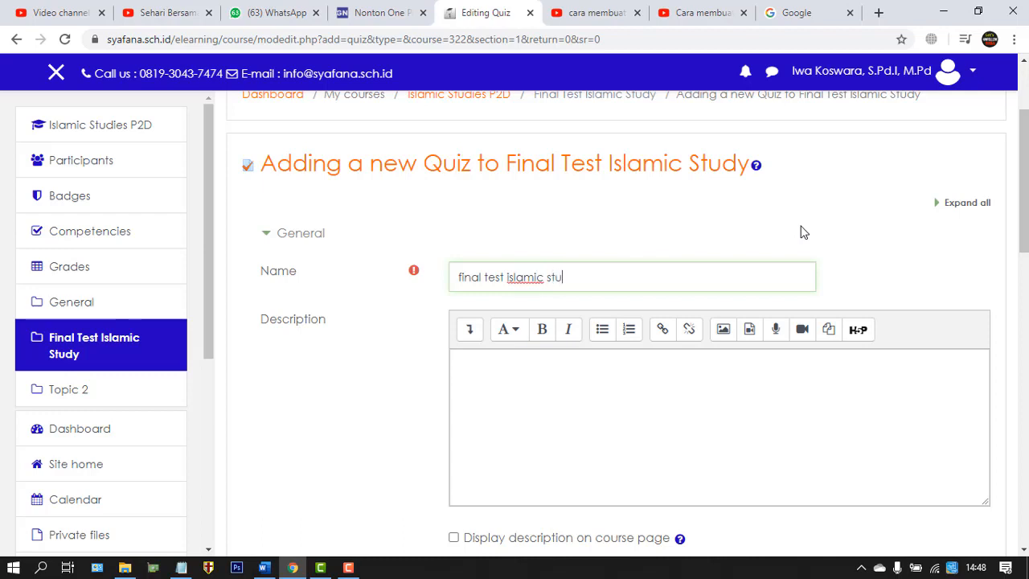
{"action": "type", "text": "dy"}
{"action": "left_click", "coordinate": [668, 391]}
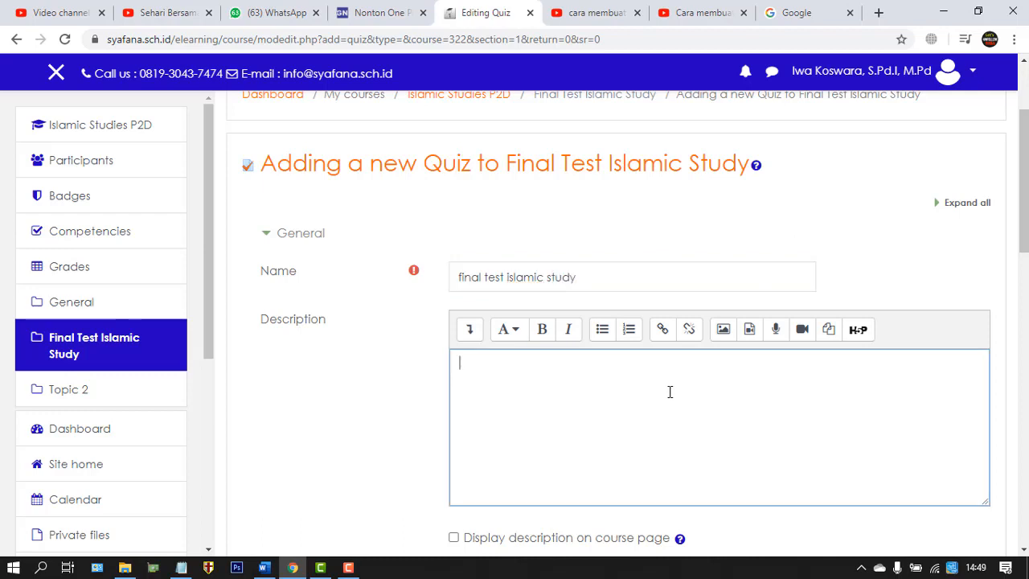
Enable the quiz's opening time in the timing settings and set it to 10 June 2020, 10:00.
{"action": "scroll", "coordinate": [360, 365], "scroll_direction": "down", "scroll_amount": 3}
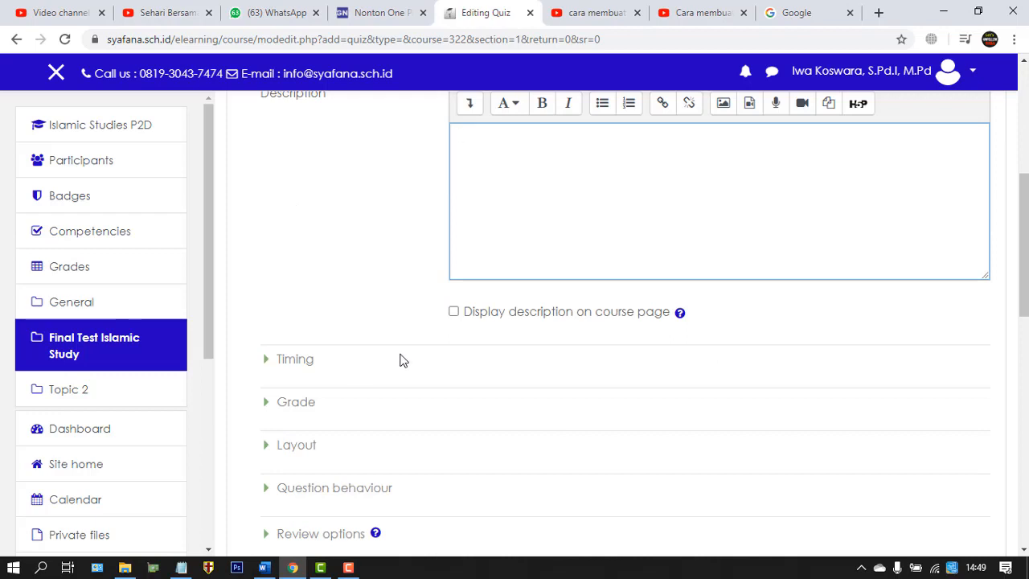
{"action": "left_click", "coordinate": [300, 367]}
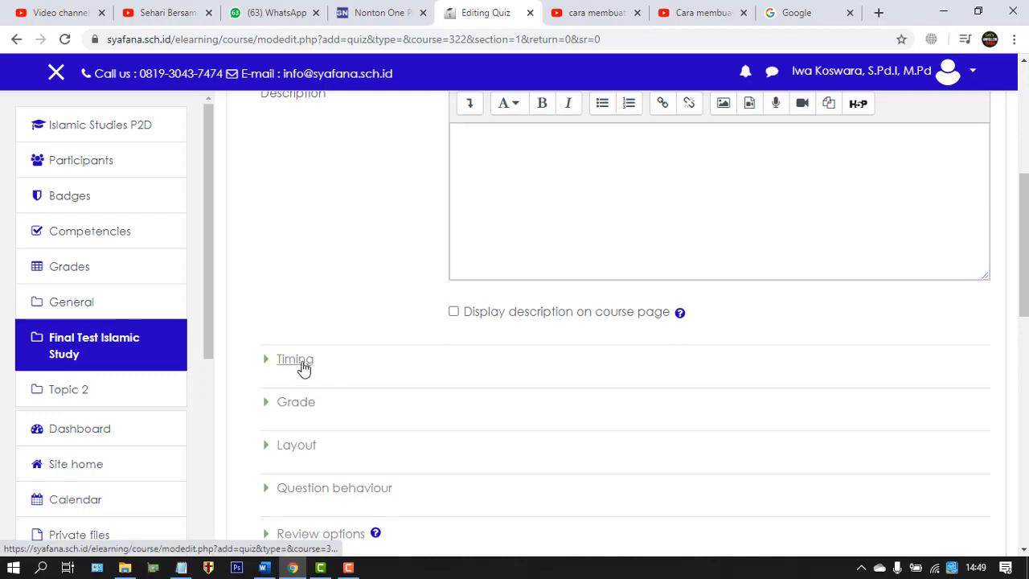
{"action": "scroll", "coordinate": [571, 363], "scroll_direction": "down", "scroll_amount": 2}
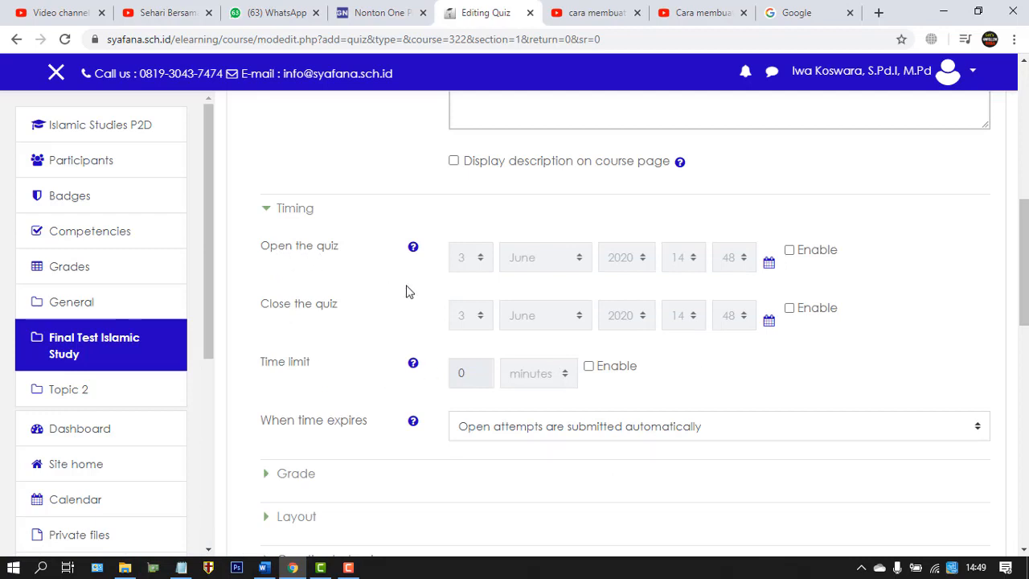
{"action": "left_click", "coordinate": [790, 251]}
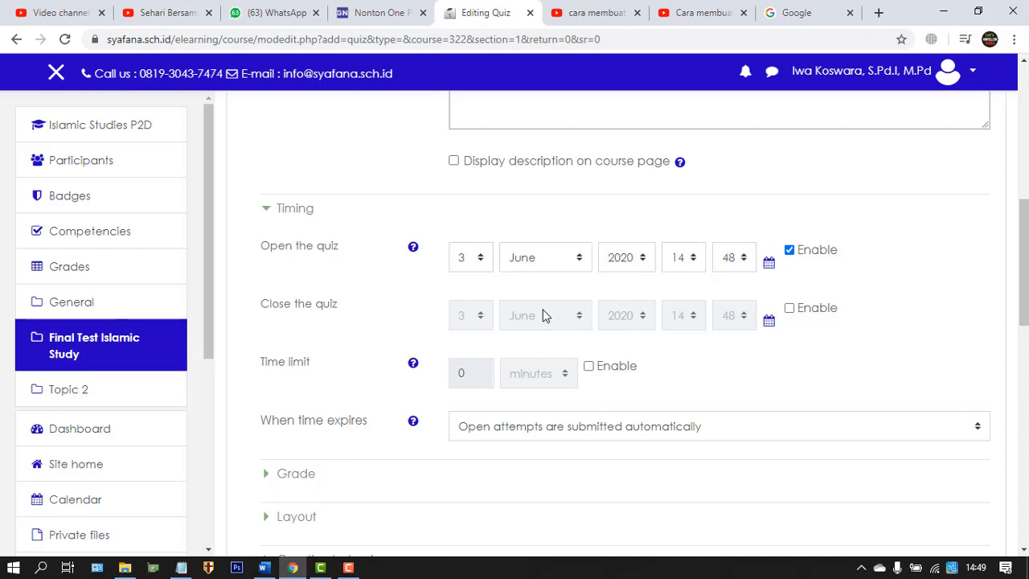
{"action": "left_click", "coordinate": [480, 257]}
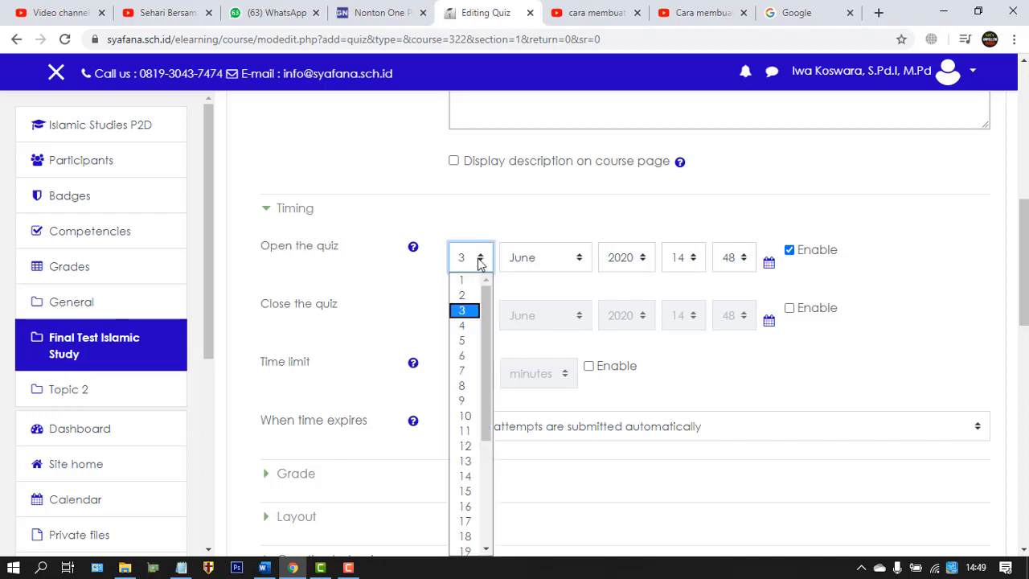
{"action": "left_click", "coordinate": [464, 416]}
{"action": "left_click", "coordinate": [693, 257]}
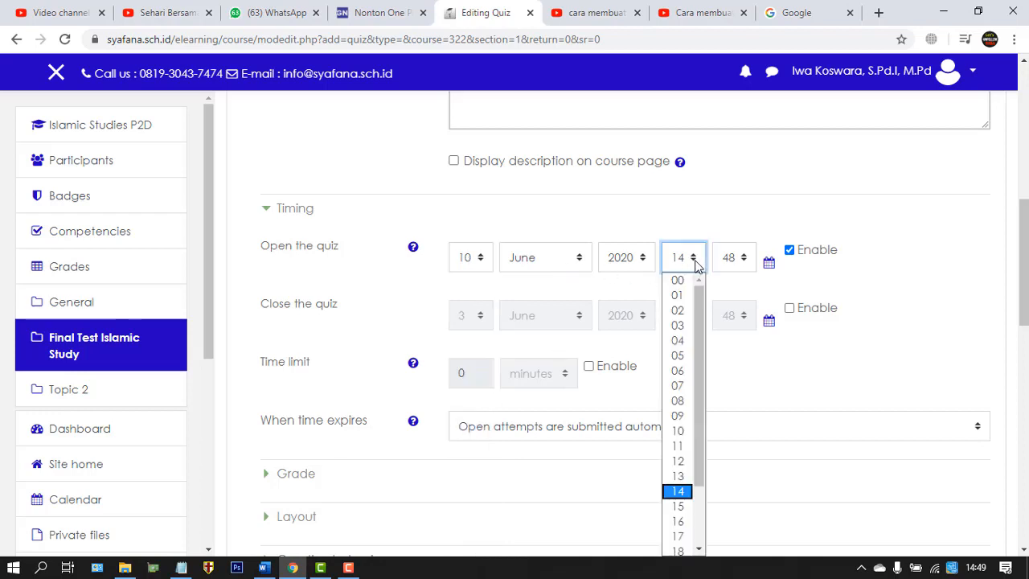
{"action": "left_click", "coordinate": [682, 429]}
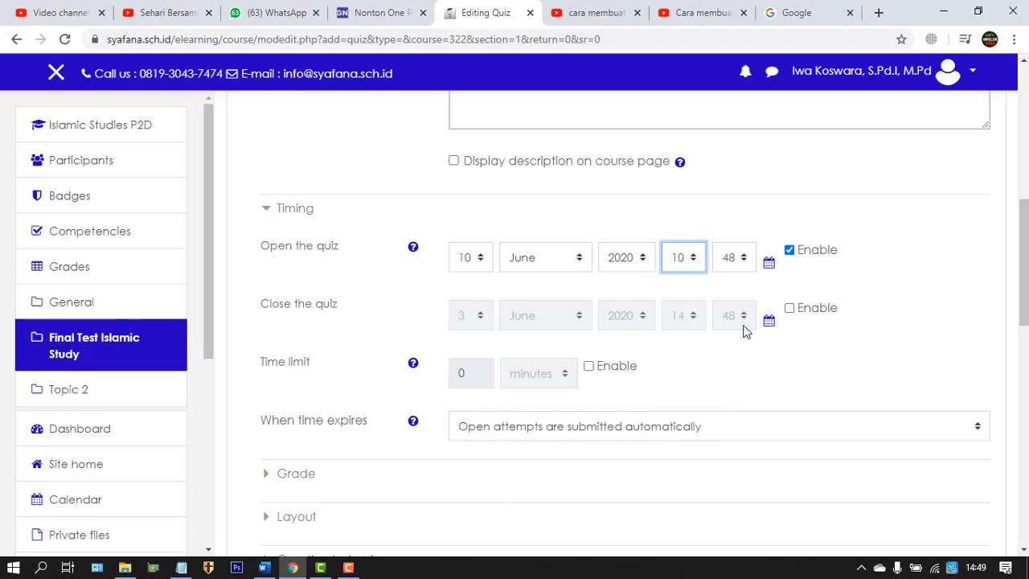
{"action": "left_click", "coordinate": [747, 257]}
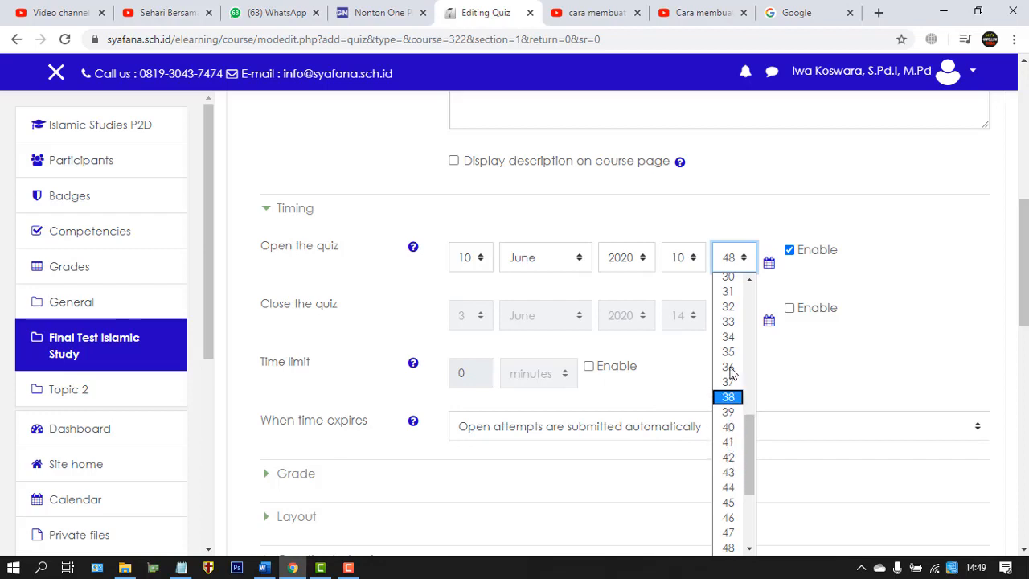
{"action": "scroll", "coordinate": [729, 365], "scroll_direction": "up", "scroll_amount": 6}
{"action": "left_click", "coordinate": [729, 280]}
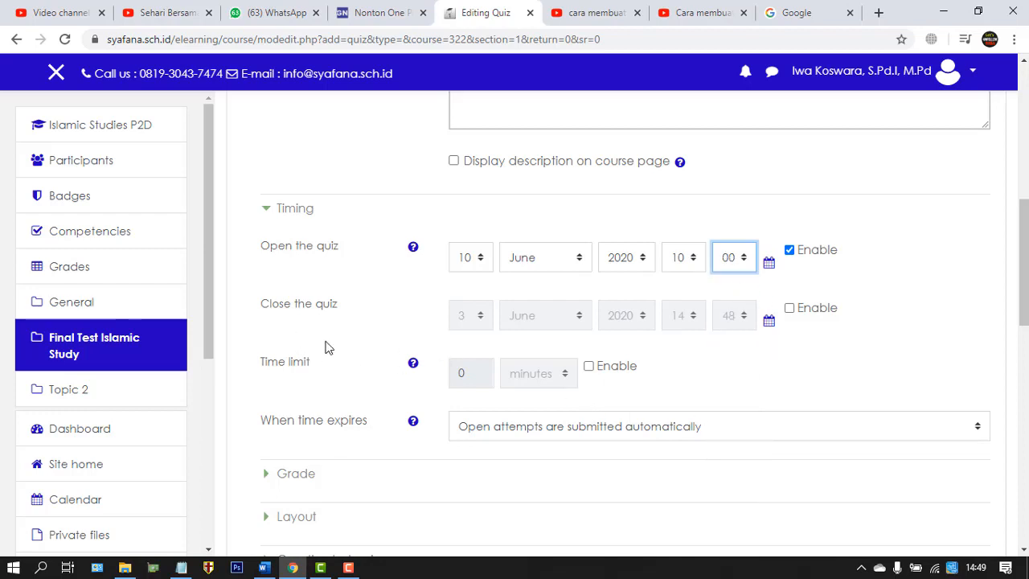
Enable the quiz's closing time and set it to 10 June 2020, 16:00.
{"action": "left_click", "coordinate": [789, 308]}
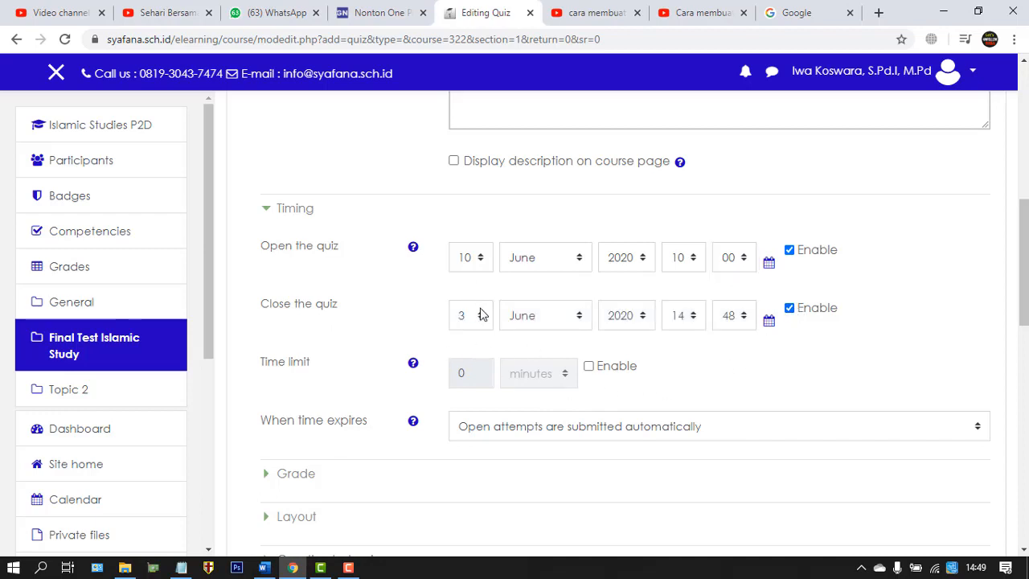
{"action": "left_click", "coordinate": [480, 316]}
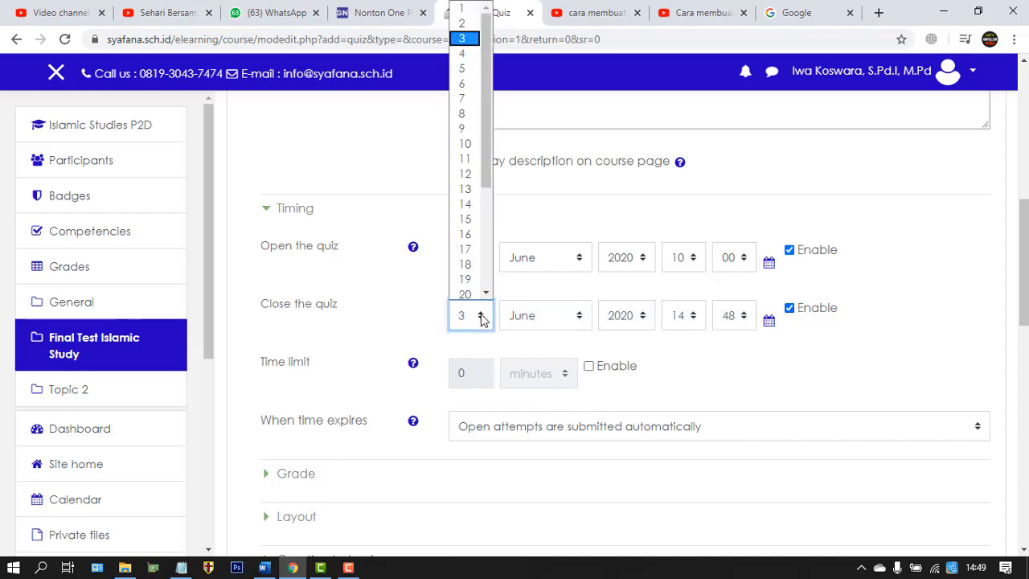
{"action": "left_click", "coordinate": [470, 143]}
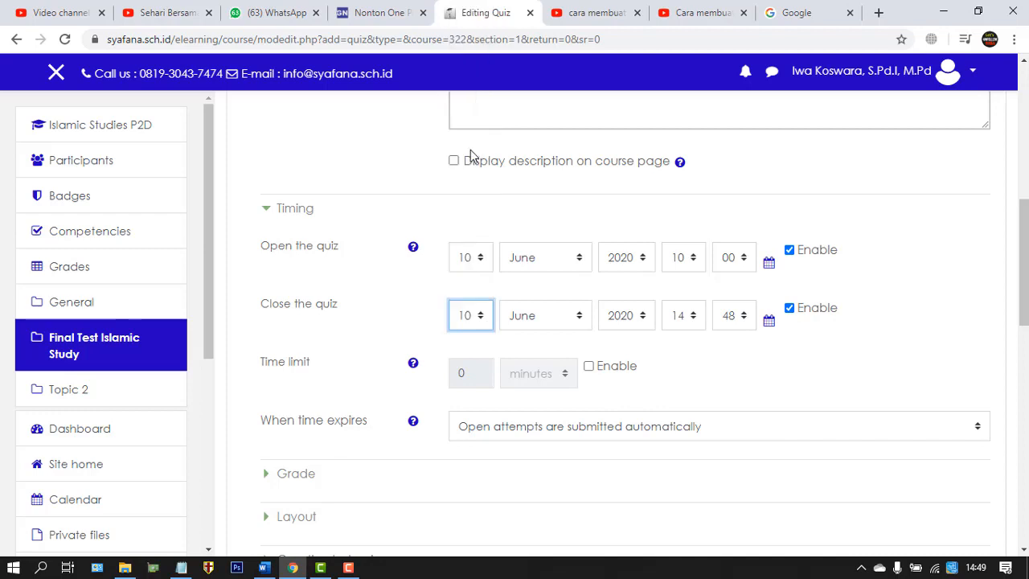
{"action": "left_click", "coordinate": [693, 319]}
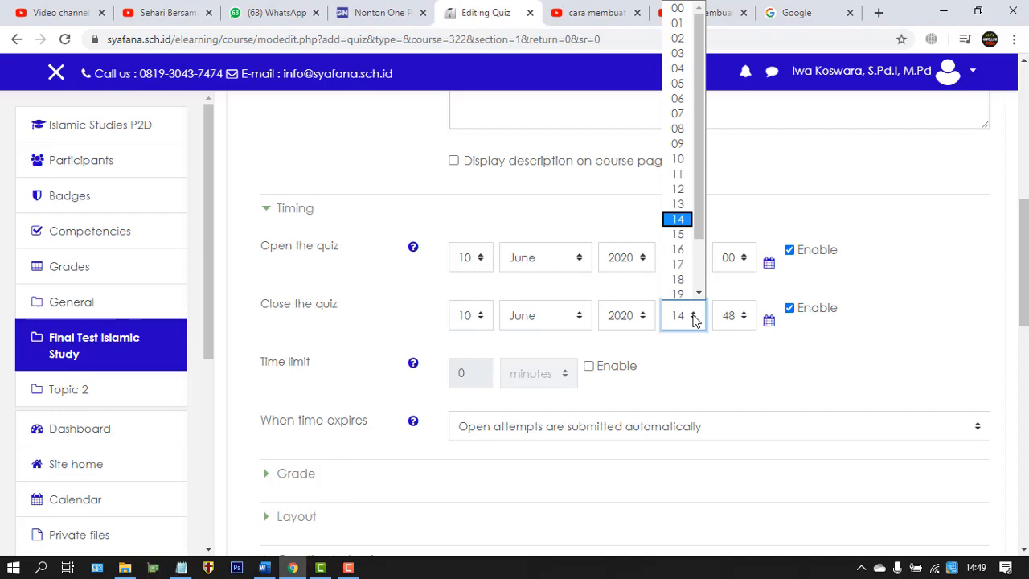
{"action": "left_click", "coordinate": [682, 247]}
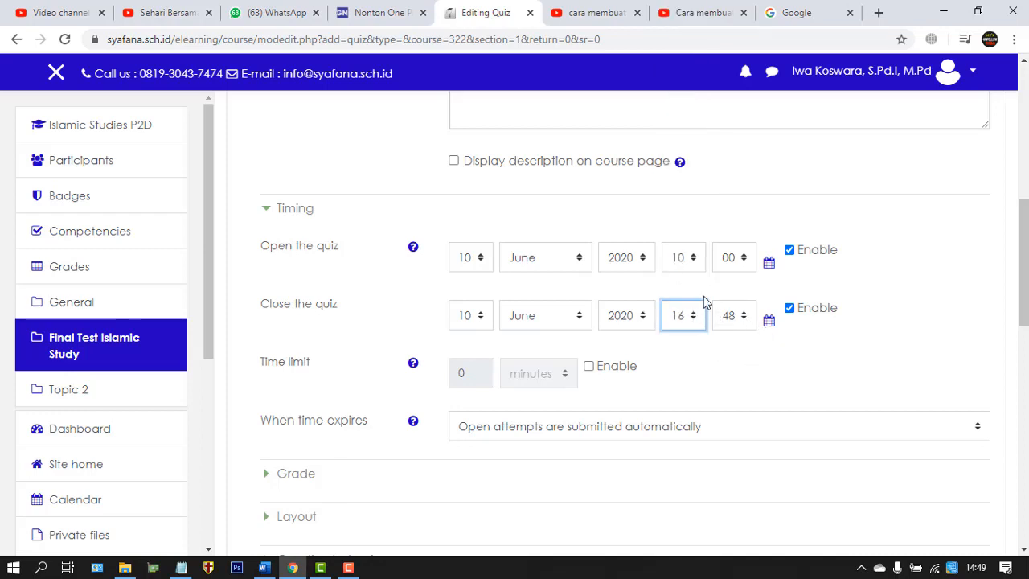
{"action": "left_click", "coordinate": [746, 318]}
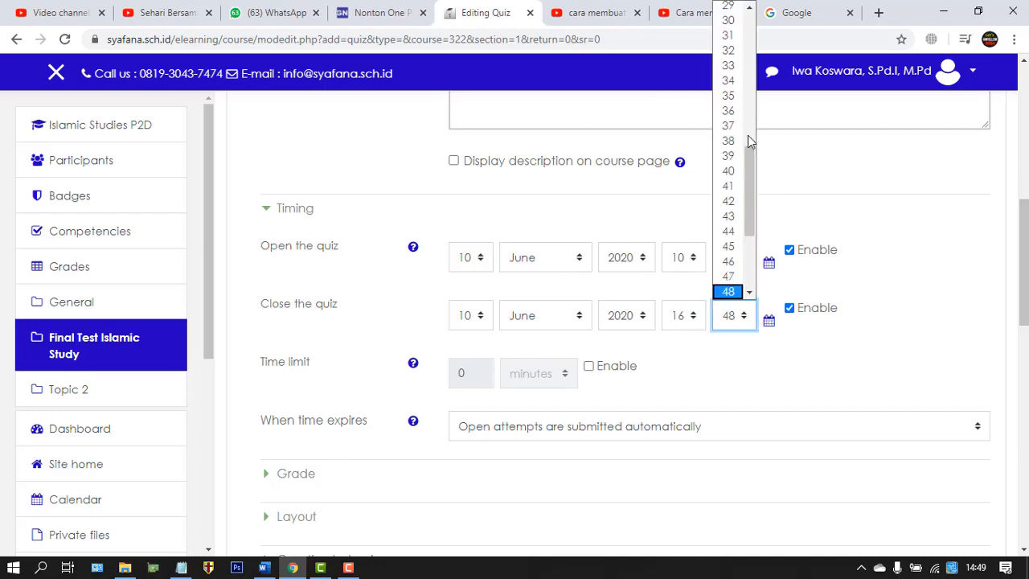
{"action": "scroll", "coordinate": [747, 142], "scroll_direction": "up", "scroll_amount": 5}
{"action": "left_click", "coordinate": [727, 6]}
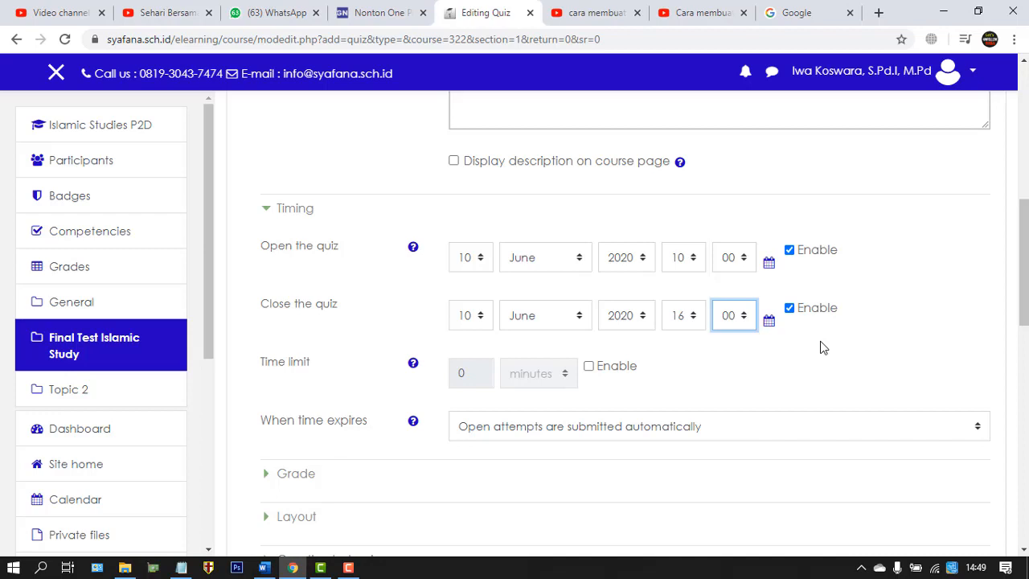
Enable the quiz's time limit and set it to 45 minutes.
{"action": "left_click", "coordinate": [589, 365]}
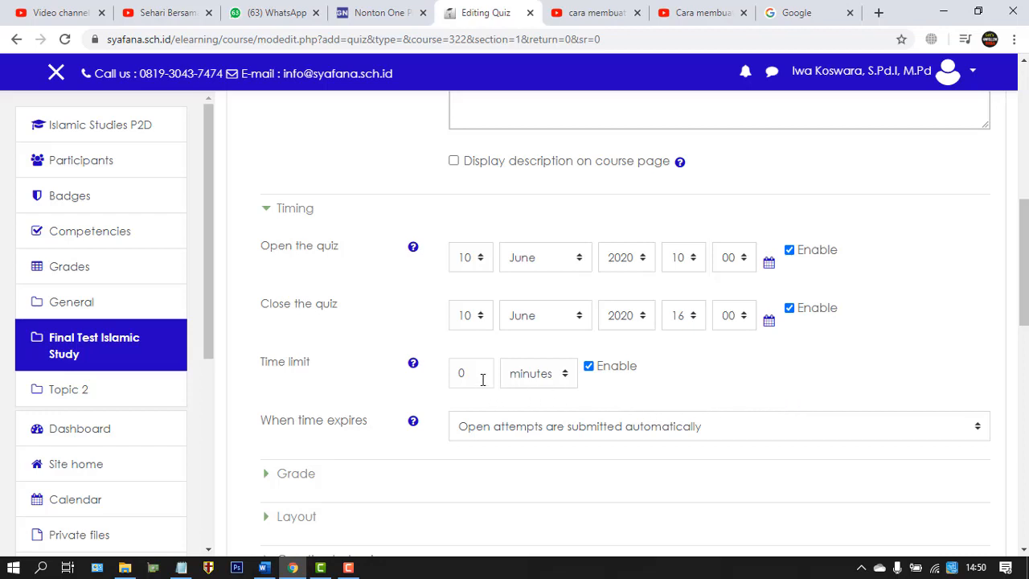
{"action": "left_click_drag", "start_coordinate": [477, 374], "coordinate": [374, 367]}
{"action": "type", "text": "45"}
Expand the quiz's grade settings, review the entries made so far and check which grade categories are available.
{"action": "scroll", "coordinate": [964, 393], "scroll_direction": "down", "scroll_amount": 2}
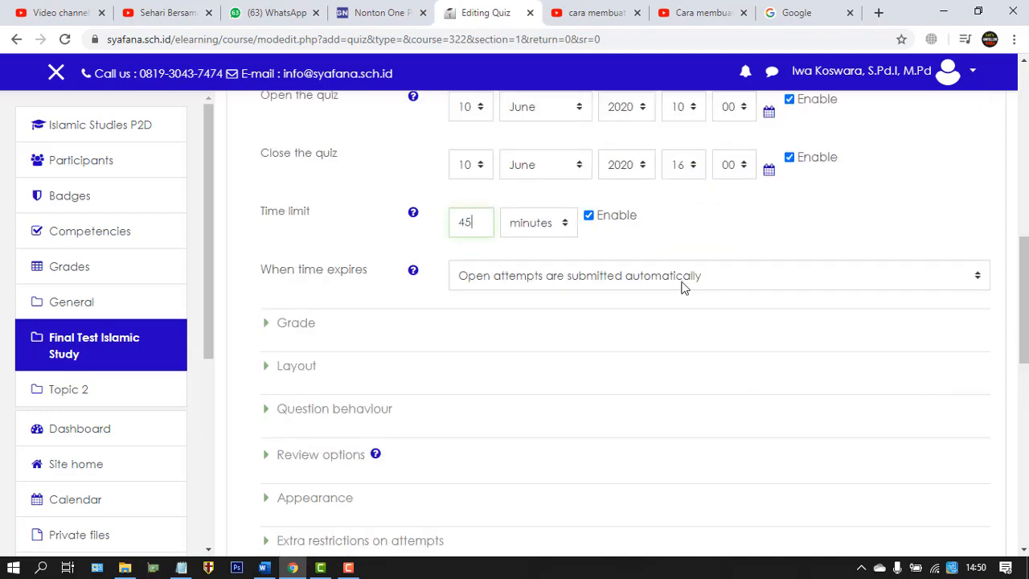
{"action": "left_click", "coordinate": [270, 326]}
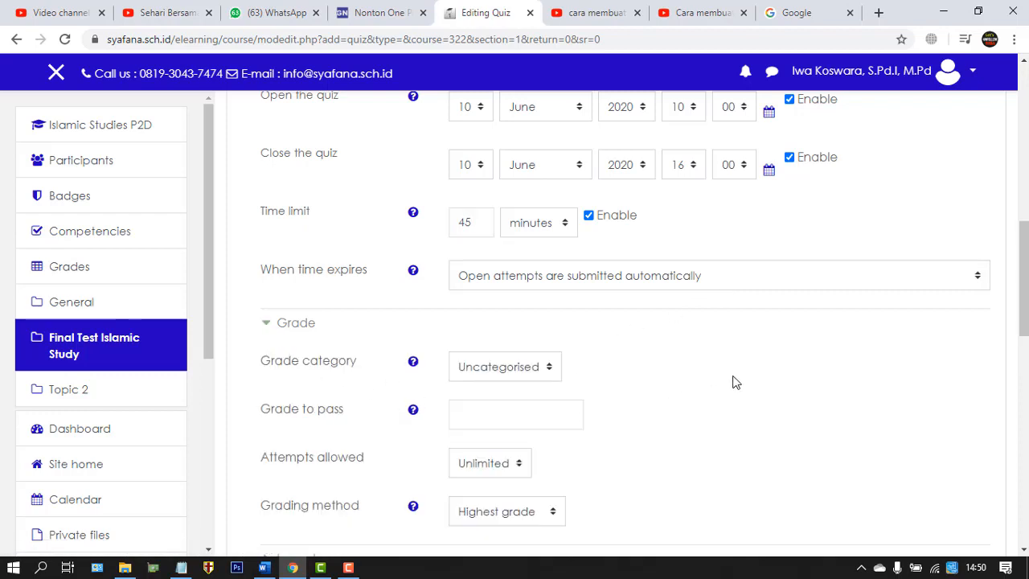
{"action": "scroll", "coordinate": [735, 383], "scroll_direction": "down", "scroll_amount": 1}
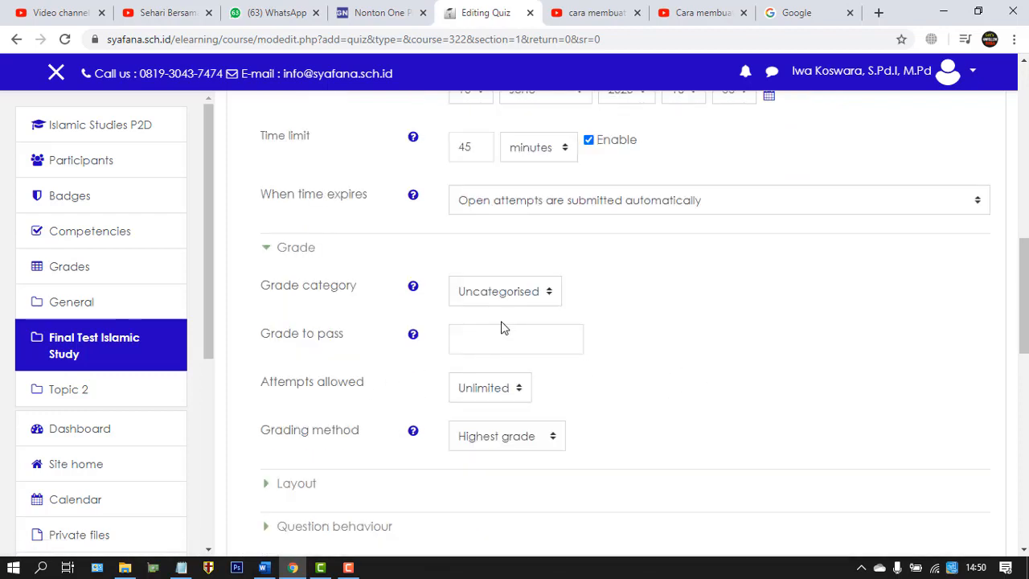
{"action": "left_click", "coordinate": [548, 299]}
{"action": "left_click", "coordinate": [549, 300]}
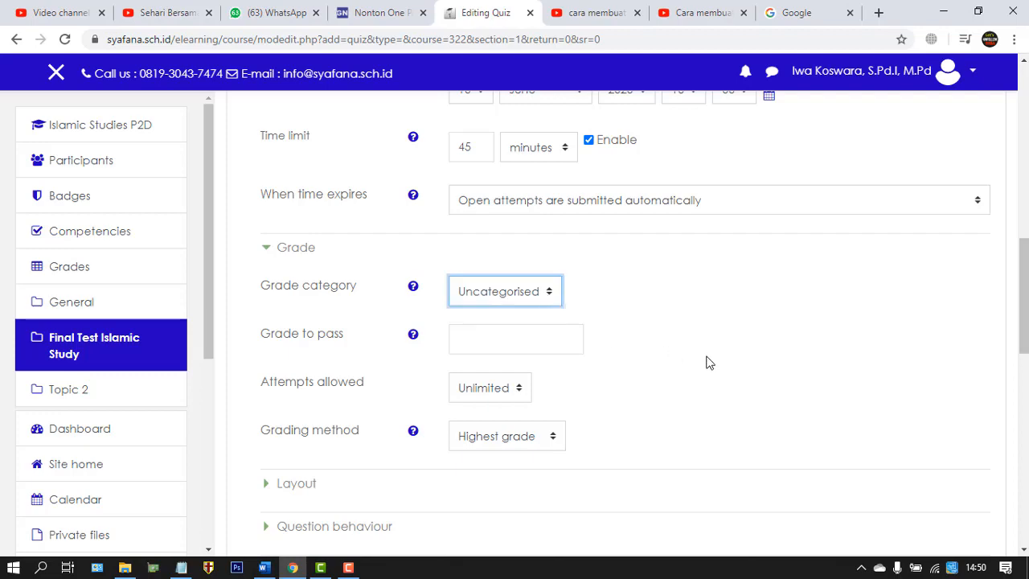
{"action": "scroll", "coordinate": [707, 361], "scroll_direction": "up", "scroll_amount": 10}
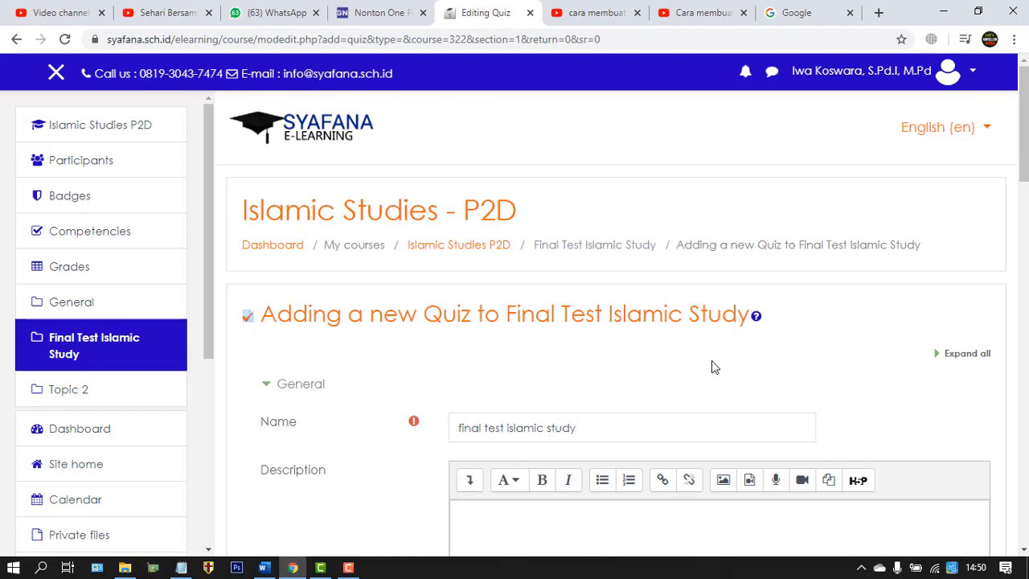
{"action": "scroll", "coordinate": [711, 367], "scroll_direction": "down", "scroll_amount": 2}
{"action": "scroll", "coordinate": [711, 361], "scroll_direction": "down", "scroll_amount": 3}
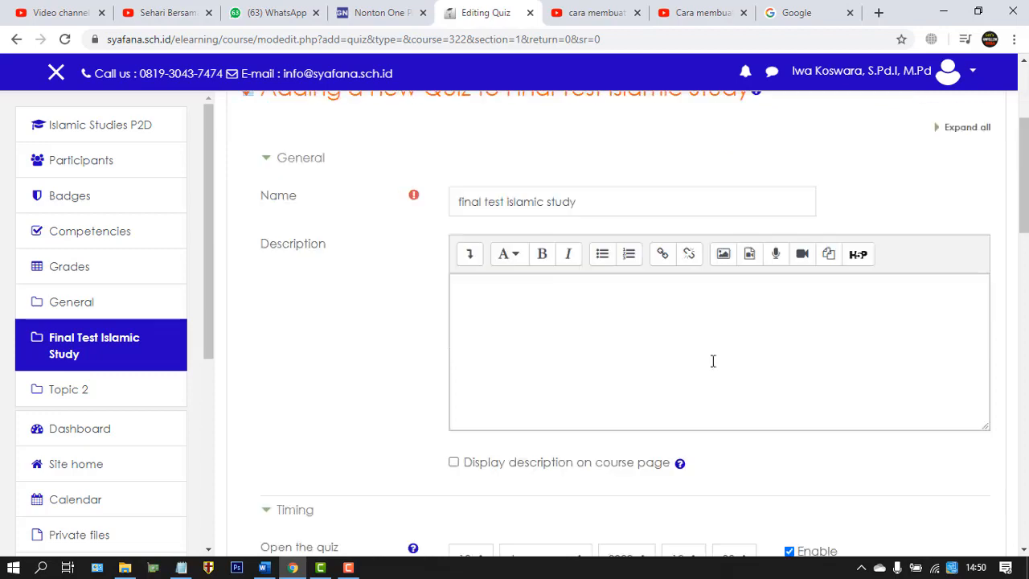
{"action": "scroll", "coordinate": [712, 360], "scroll_direction": "down", "scroll_amount": 2}
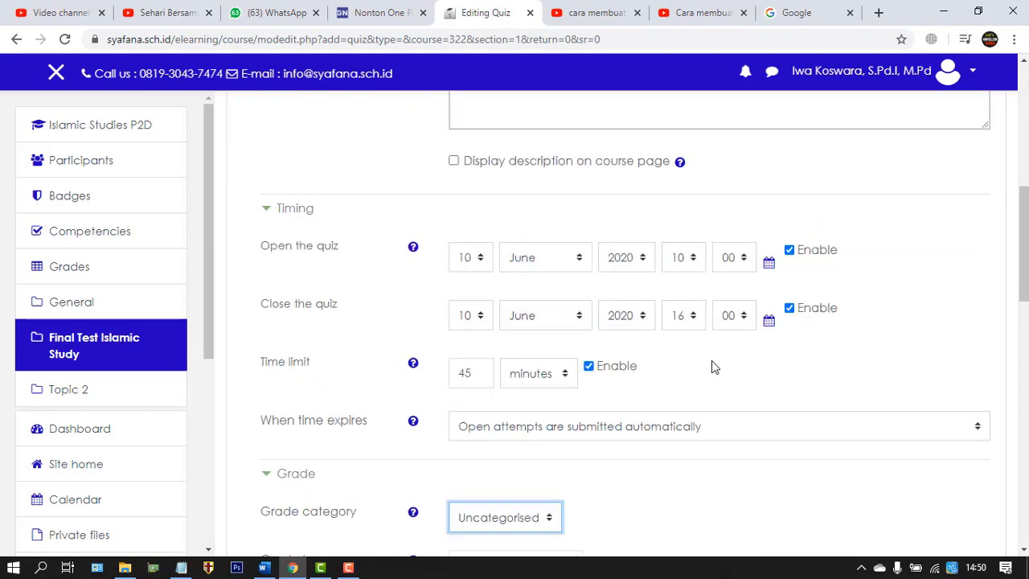
{"action": "scroll", "coordinate": [712, 366], "scroll_direction": "down", "scroll_amount": 3}
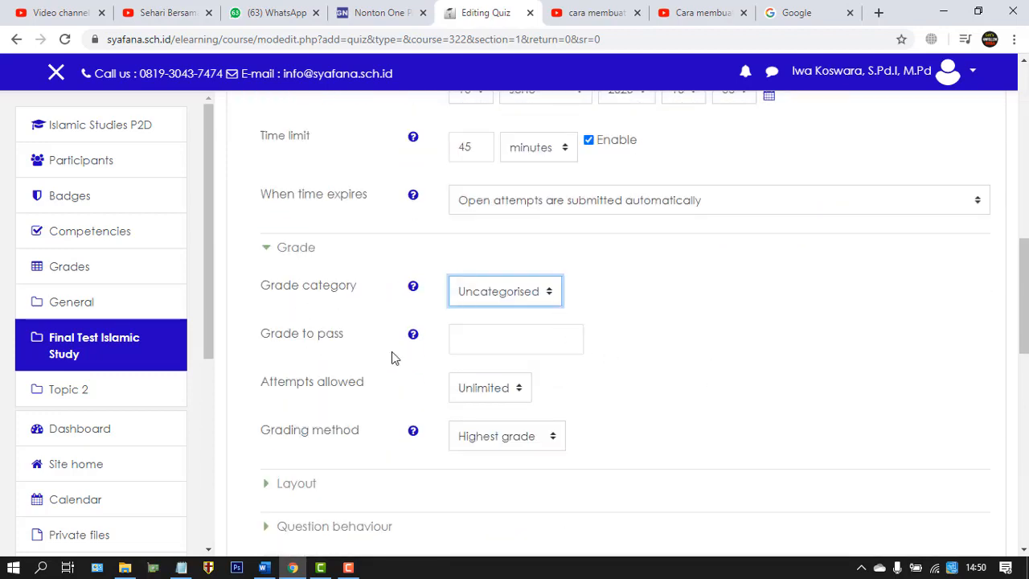
{"action": "left_click", "coordinate": [549, 294]}
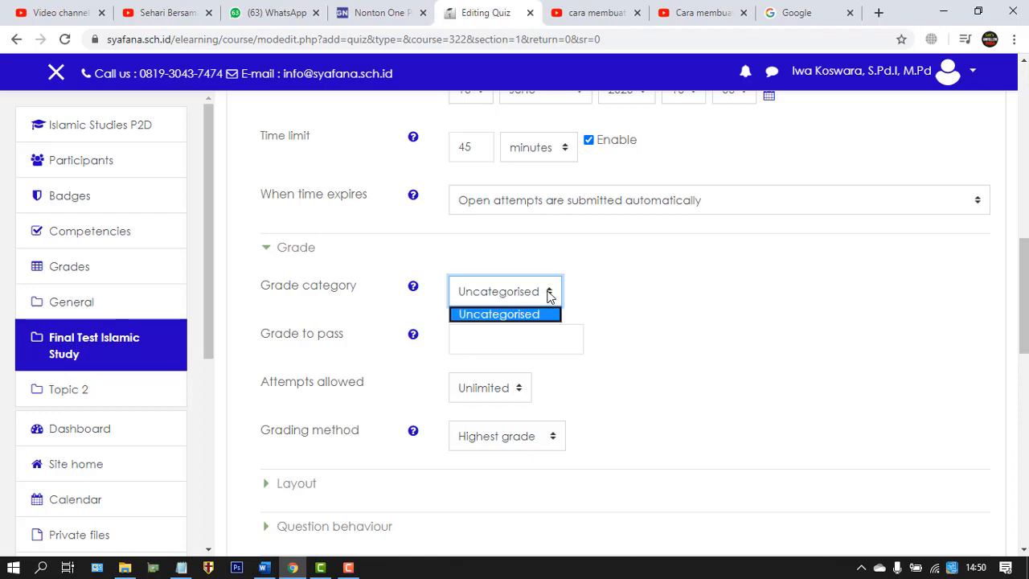
{"action": "left_click", "coordinate": [694, 315]}
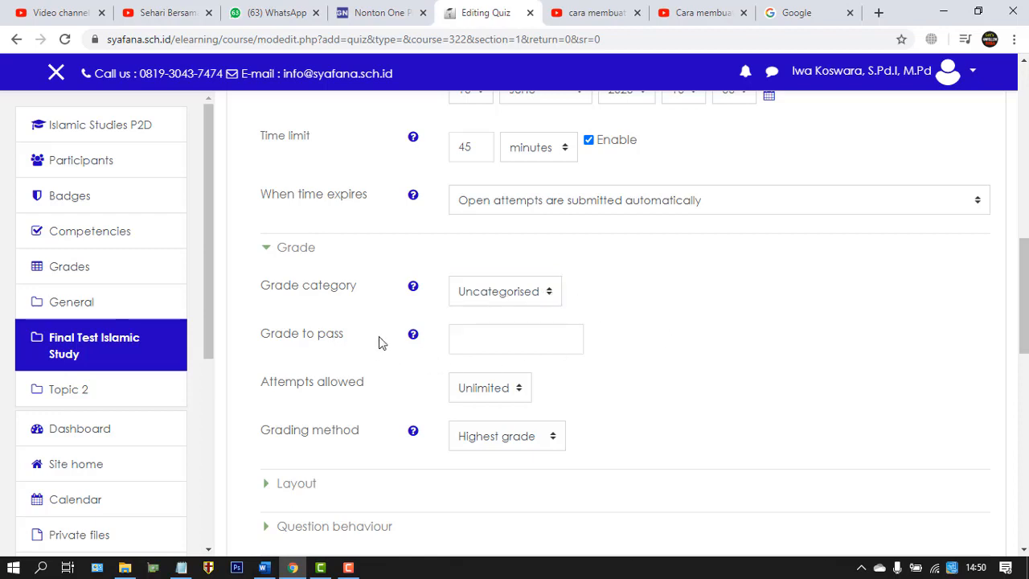
Set the quiz's grade to pass to 80.
{"action": "left_click", "coordinate": [485, 340]}
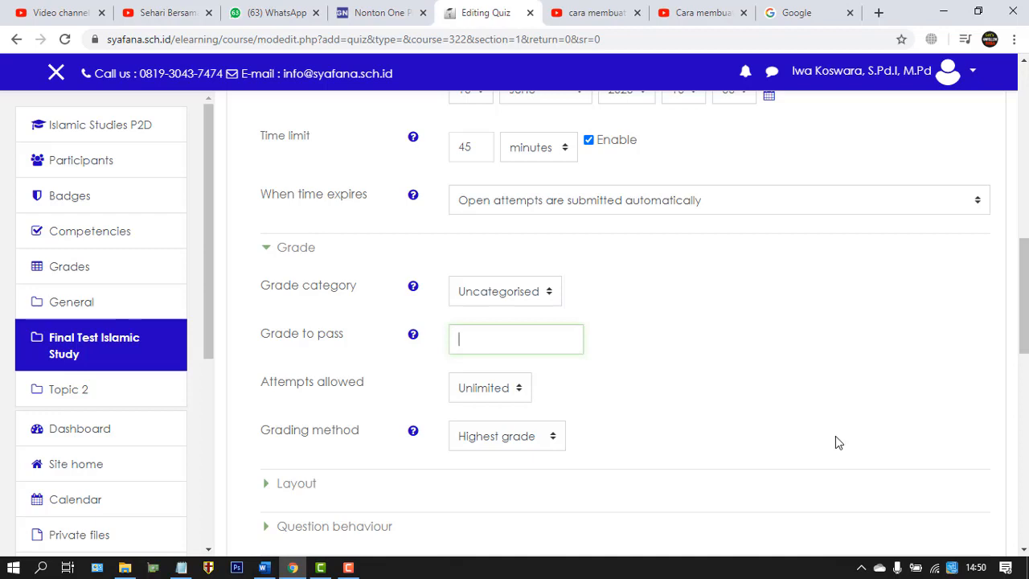
{"action": "type", "text": "75"}
{"action": "key", "text": "BackSpace"}
{"action": "key", "text": "BackSpace"}
{"action": "type", "text": "80"}
{"action": "scroll", "coordinate": [689, 392], "scroll_direction": "down", "scroll_amount": 1}
{"action": "scroll", "coordinate": [689, 391], "scroll_direction": "down", "scroll_amount": 1}
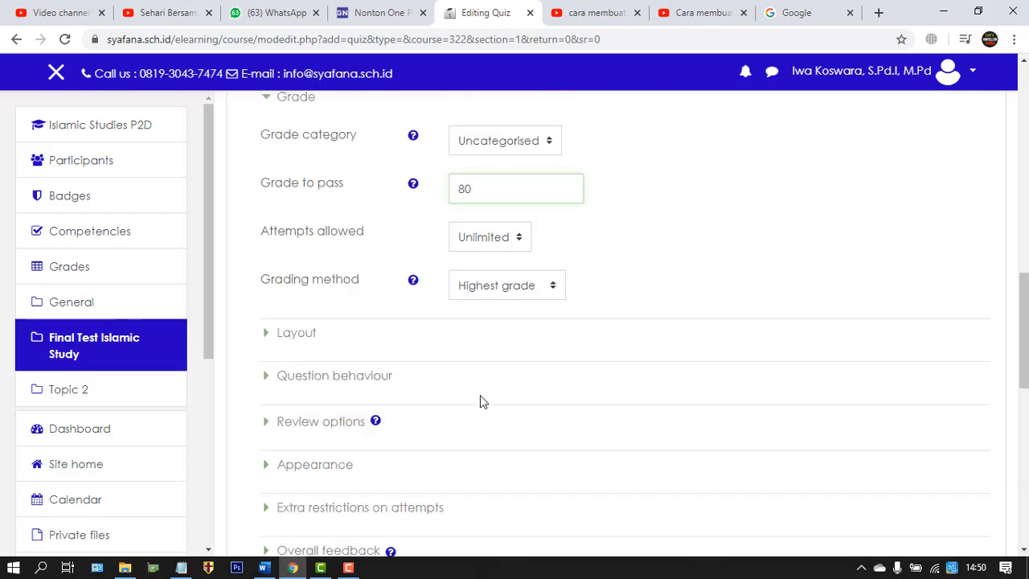
Check which options the quiz's extra restrictions on attempts offer, and collapse that section again.
{"action": "scroll", "coordinate": [482, 420], "scroll_direction": "down", "scroll_amount": 2}
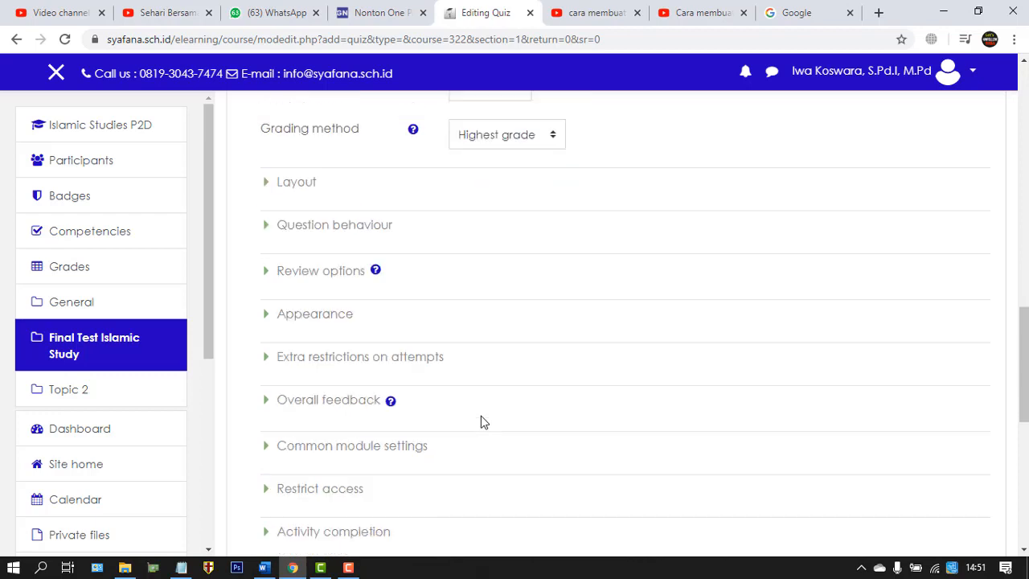
{"action": "left_click", "coordinate": [404, 359]}
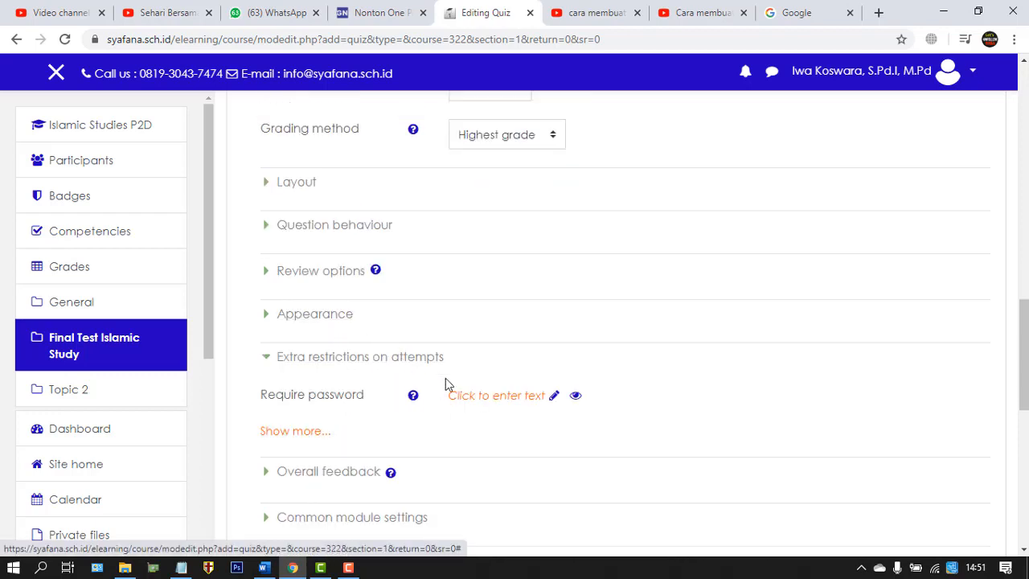
{"action": "left_click", "coordinate": [267, 363]}
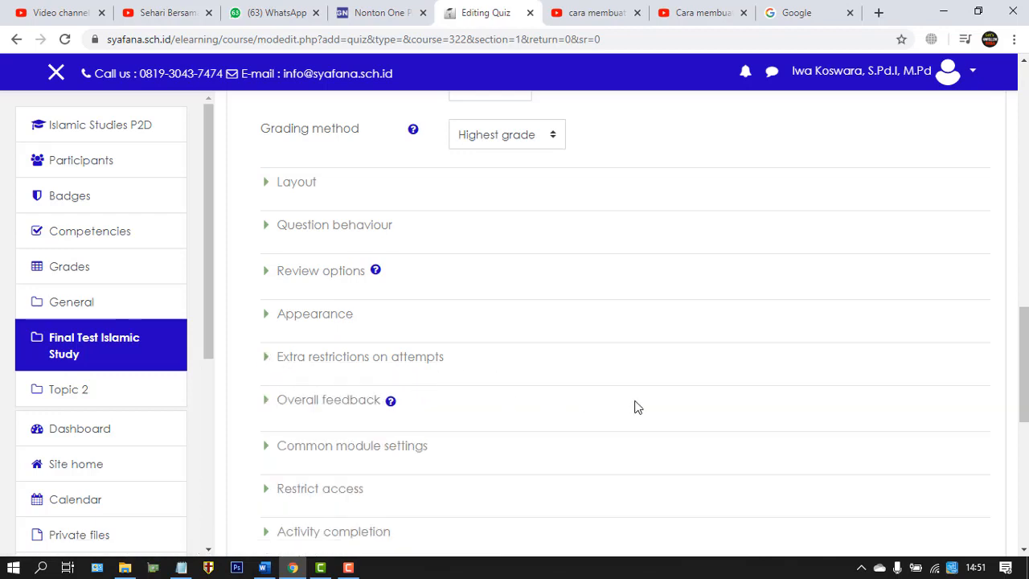
Add a date access restriction so that students can only open the quiz from 10 June 2020, 10:00.
{"action": "scroll", "coordinate": [634, 407], "scroll_direction": "down", "scroll_amount": 1}
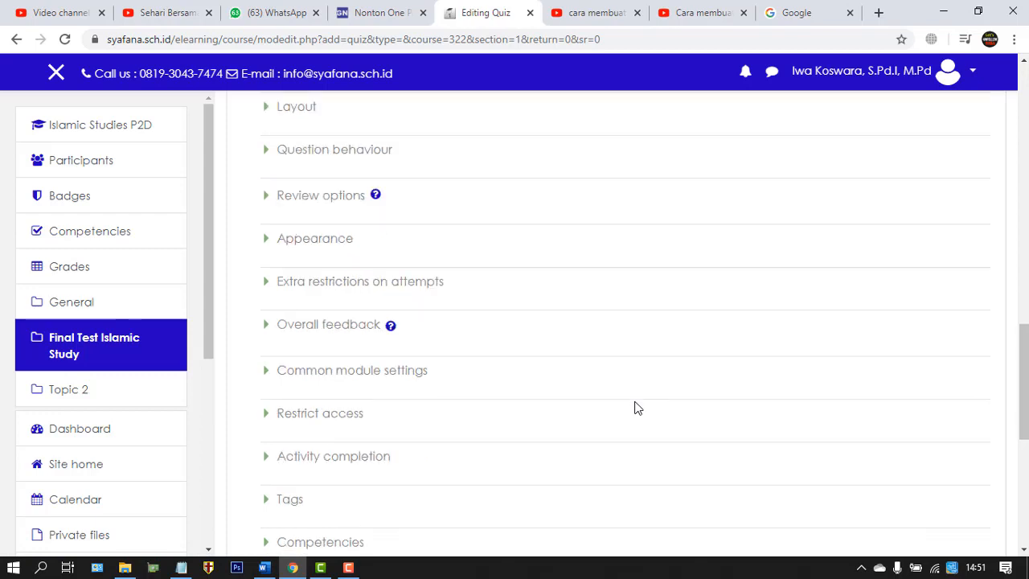
{"action": "left_click", "coordinate": [326, 415]}
{"action": "scroll", "coordinate": [809, 479], "scroll_direction": "down", "scroll_amount": 2}
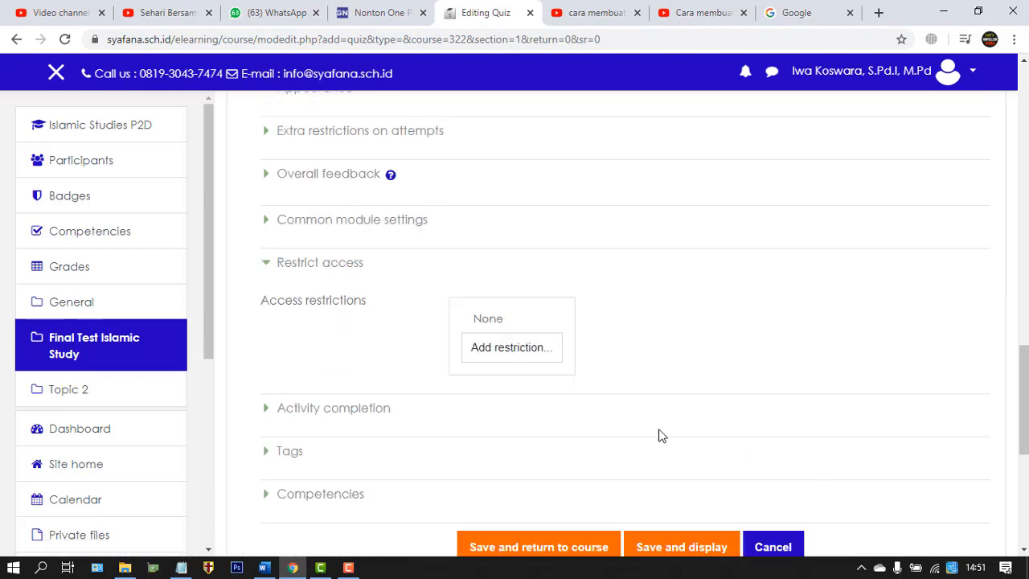
{"action": "left_click", "coordinate": [535, 353]}
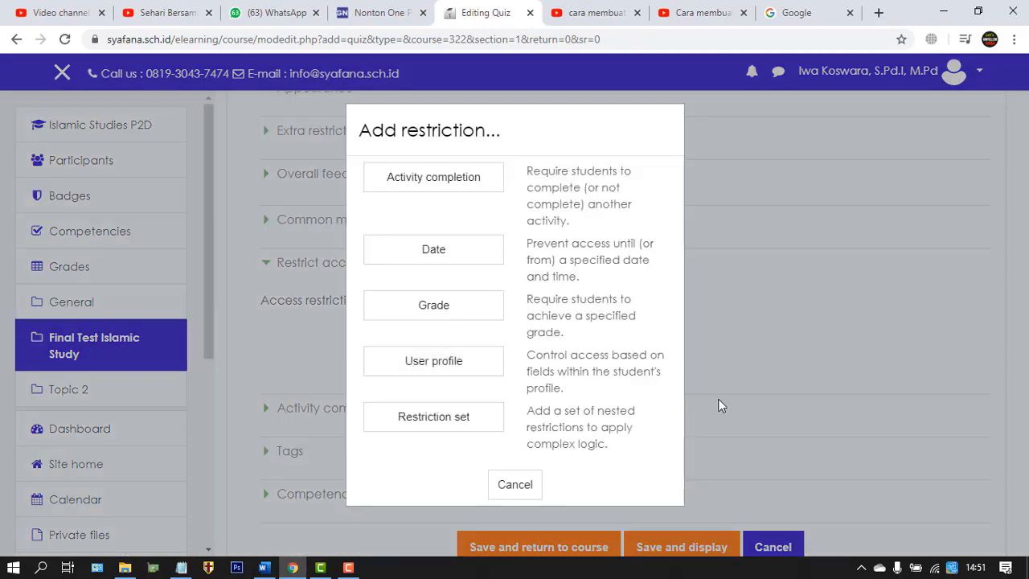
{"action": "left_click", "coordinate": [464, 250]}
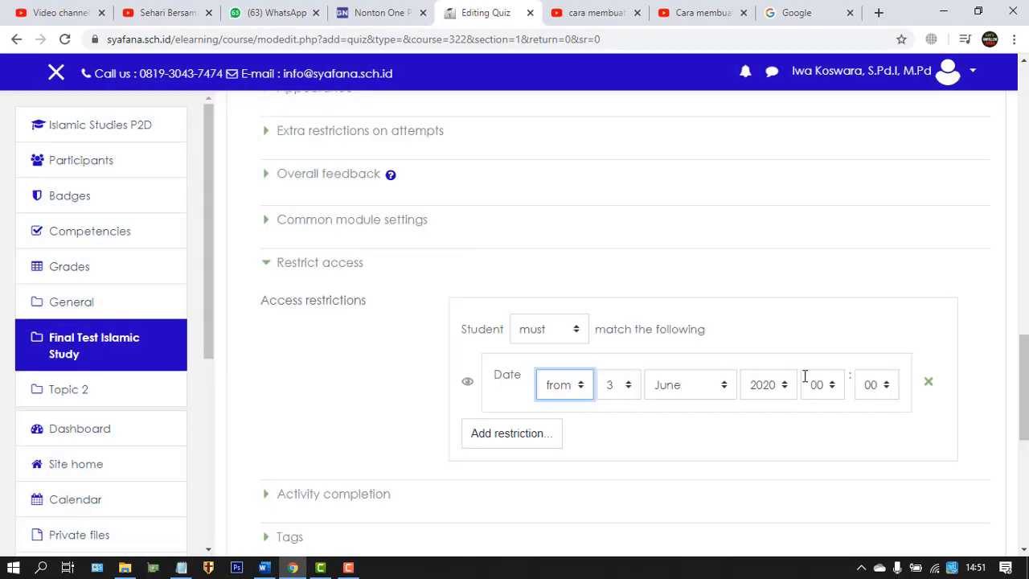
{"action": "left_click", "coordinate": [625, 387]}
{"action": "left_click", "coordinate": [613, 212]}
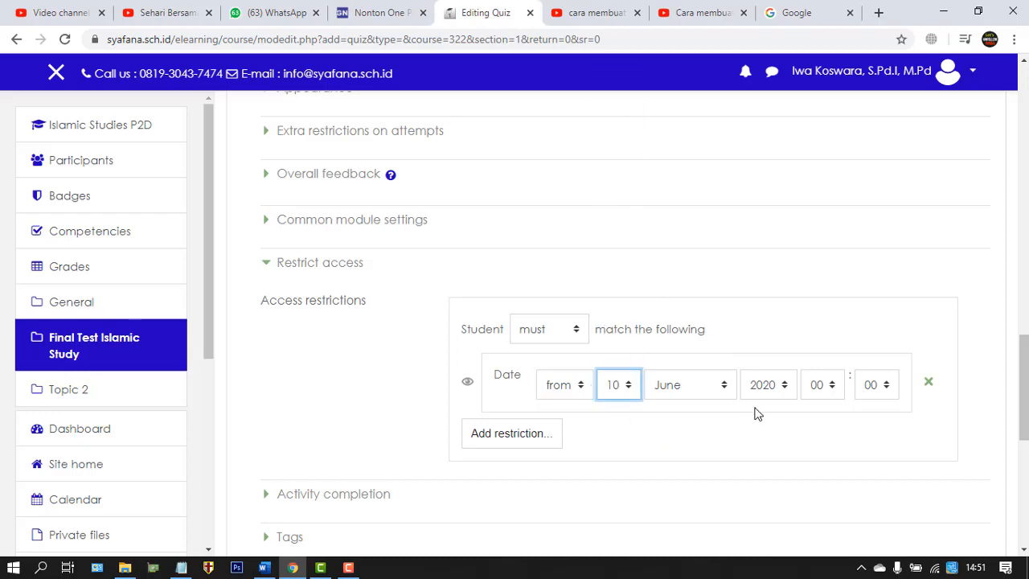
{"action": "left_click", "coordinate": [822, 386]}
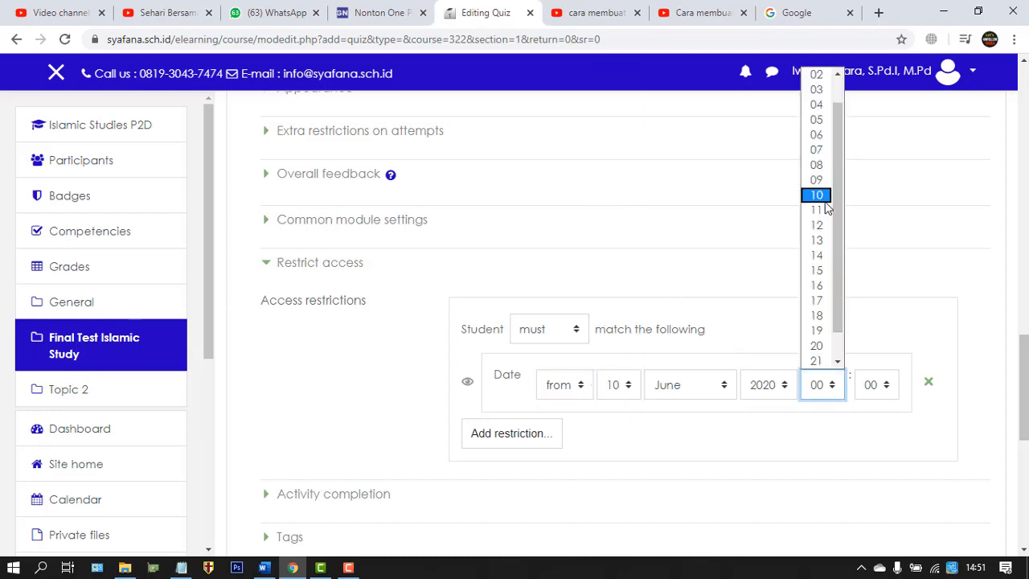
{"action": "left_click", "coordinate": [816, 194]}
{"action": "scroll", "coordinate": [373, 419], "scroll_direction": "down", "scroll_amount": 2}
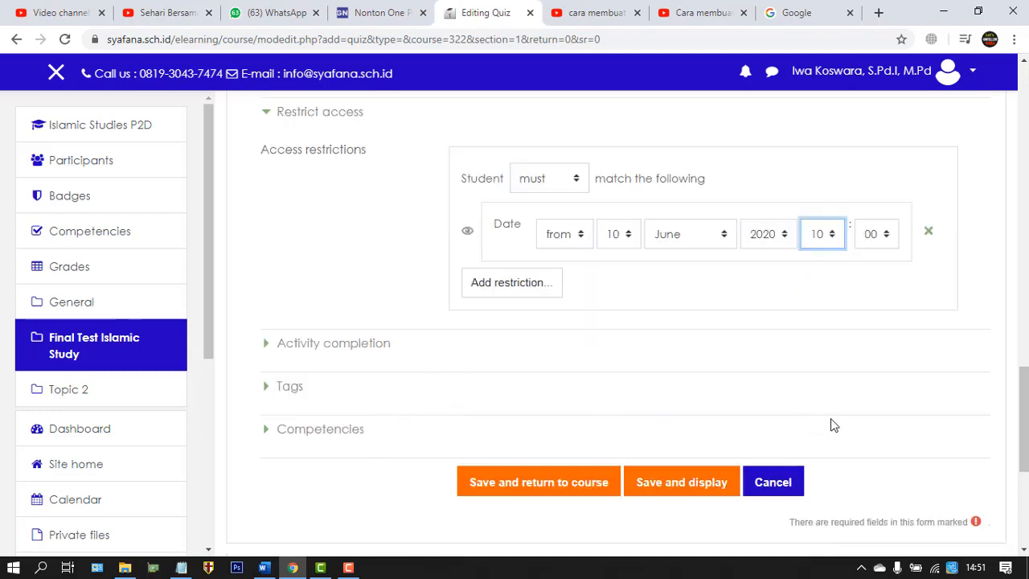
Try to save and display the quiz, and review the name, timing and grade entries in the form.
{"action": "left_click", "coordinate": [714, 496]}
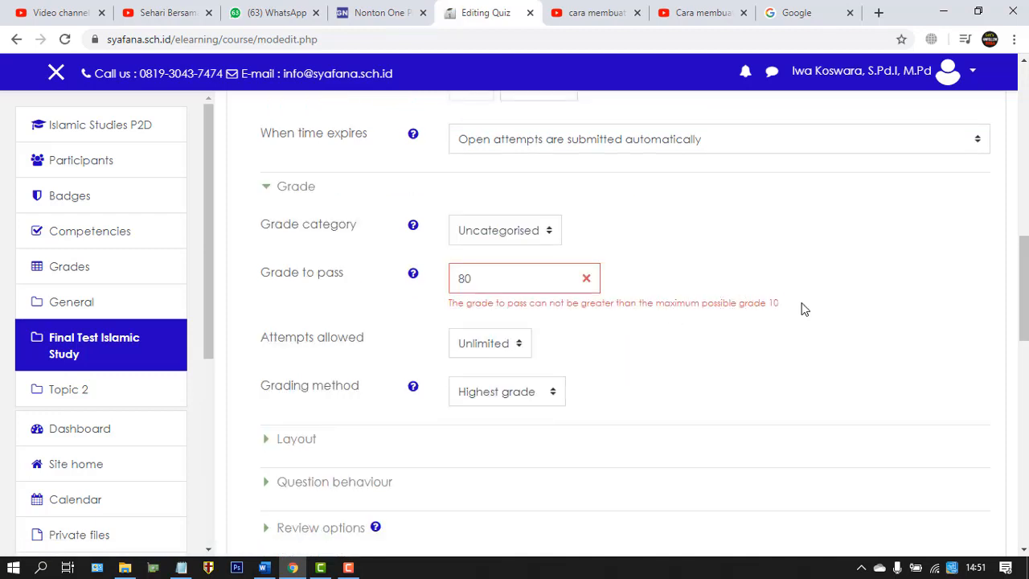
{"action": "scroll", "coordinate": [741, 413], "scroll_direction": "up", "scroll_amount": 3}
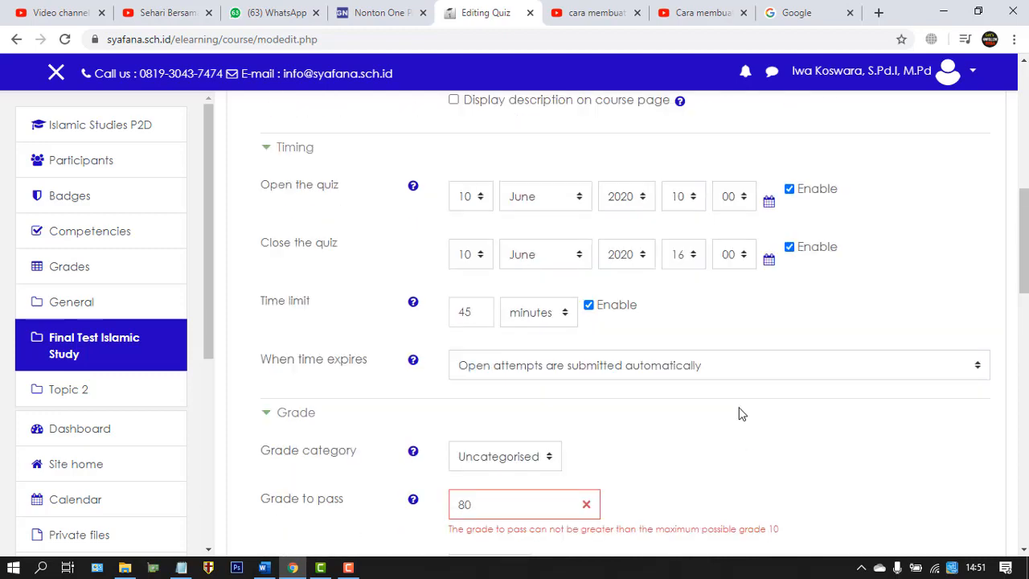
{"action": "scroll", "coordinate": [741, 414], "scroll_direction": "up", "scroll_amount": 8}
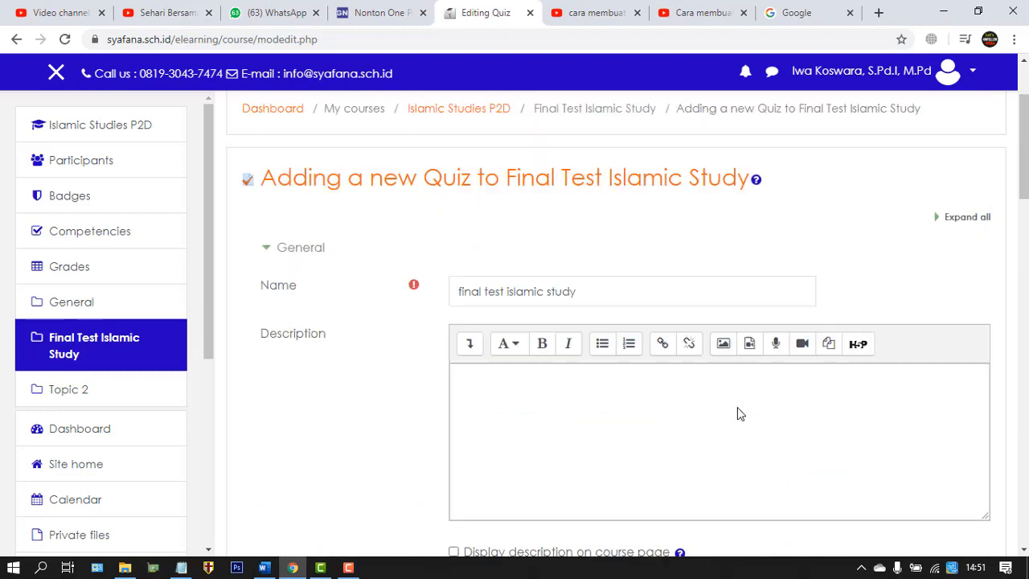
{"action": "scroll", "coordinate": [741, 413], "scroll_direction": "down", "scroll_amount": 9}
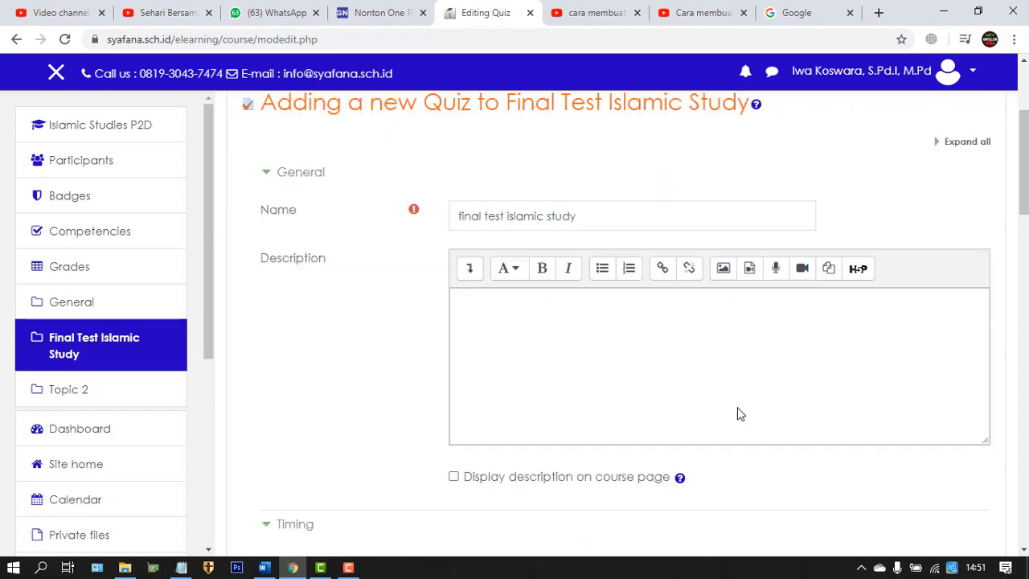
{"action": "scroll", "coordinate": [740, 414], "scroll_direction": "down", "scroll_amount": 2}
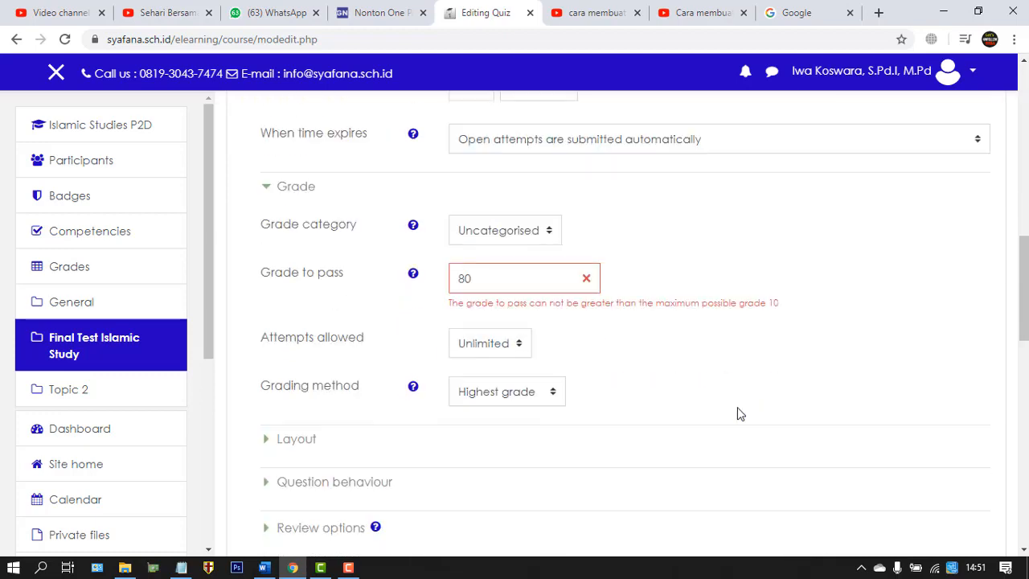
{"action": "scroll", "coordinate": [740, 413], "scroll_direction": "up", "scroll_amount": 1}
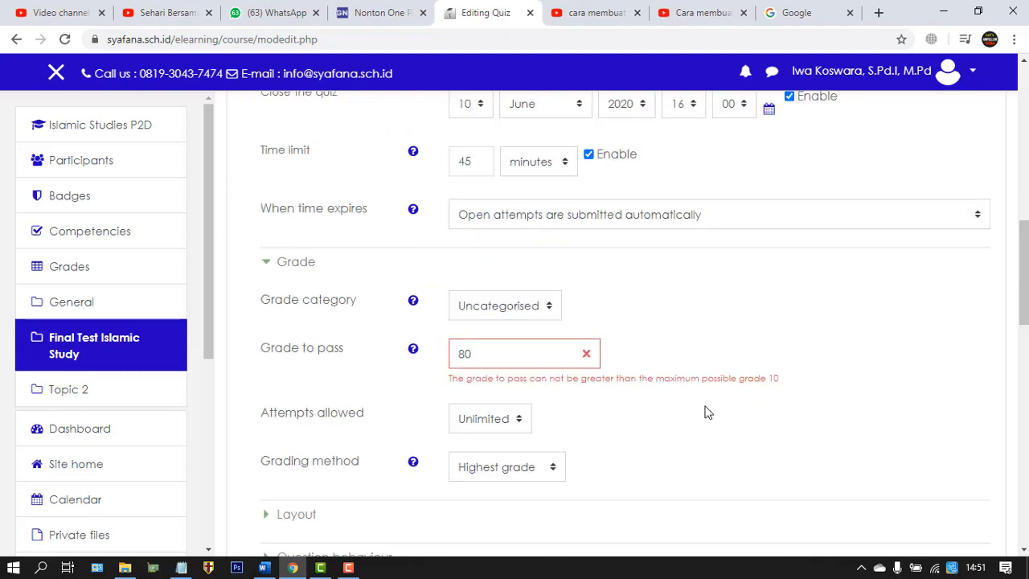
Set the grade to pass to 10 and leave the grading method at Highest grade.
{"action": "double_click", "coordinate": [470, 354]}
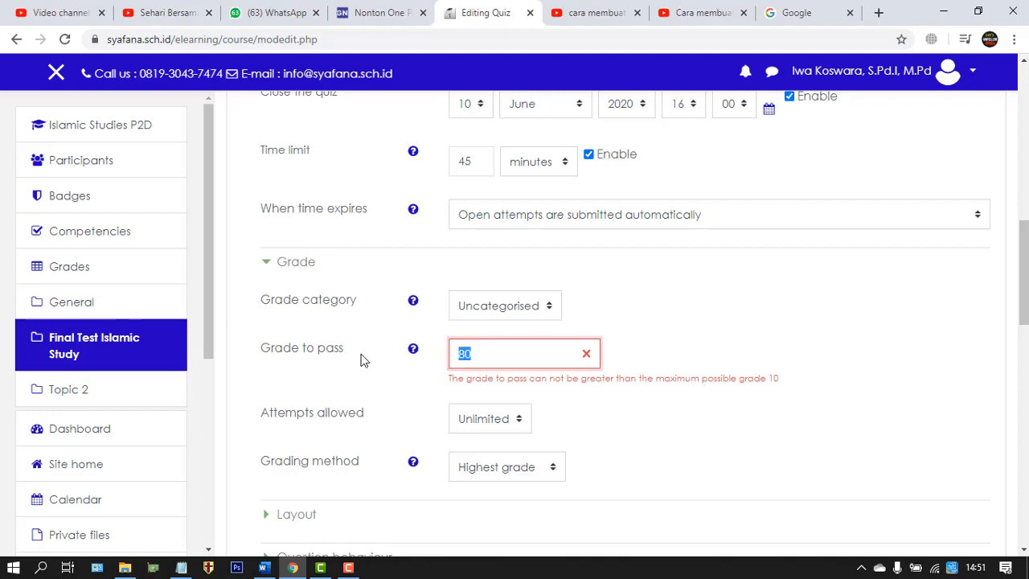
{"action": "type", "text": "10"}
{"action": "left_click", "coordinate": [548, 468]}
{"action": "left_click", "coordinate": [544, 470]}
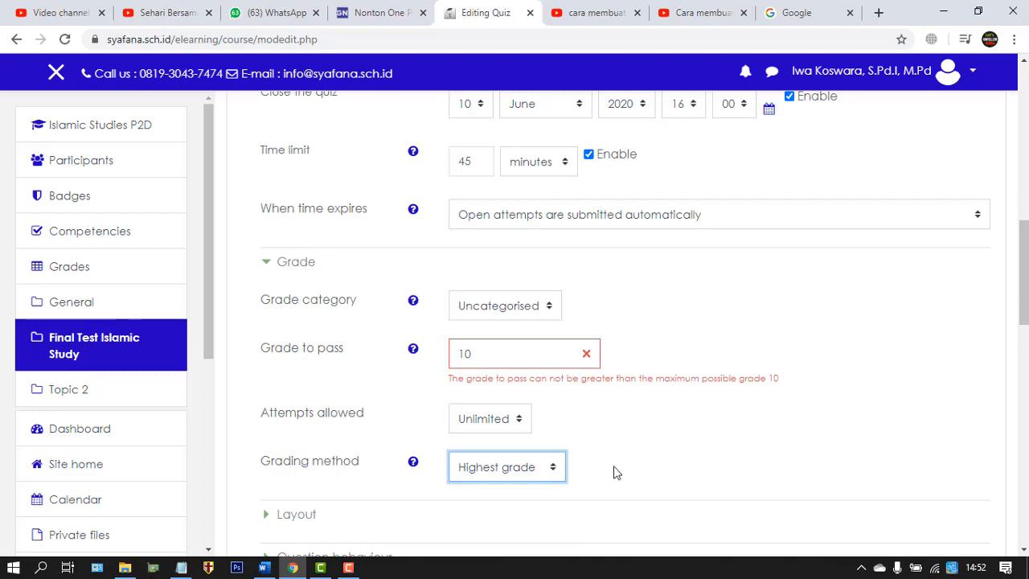
Clear the quiz's grade to pass so that the field is empty.
{"action": "scroll", "coordinate": [675, 450], "scroll_direction": "down", "scroll_amount": 2}
{"action": "scroll", "coordinate": [675, 450], "scroll_direction": "up", "scroll_amount": 1}
{"action": "scroll", "coordinate": [675, 451], "scroll_direction": "up", "scroll_amount": 1}
{"action": "left_click_drag", "start_coordinate": [504, 358], "coordinate": [391, 357]}
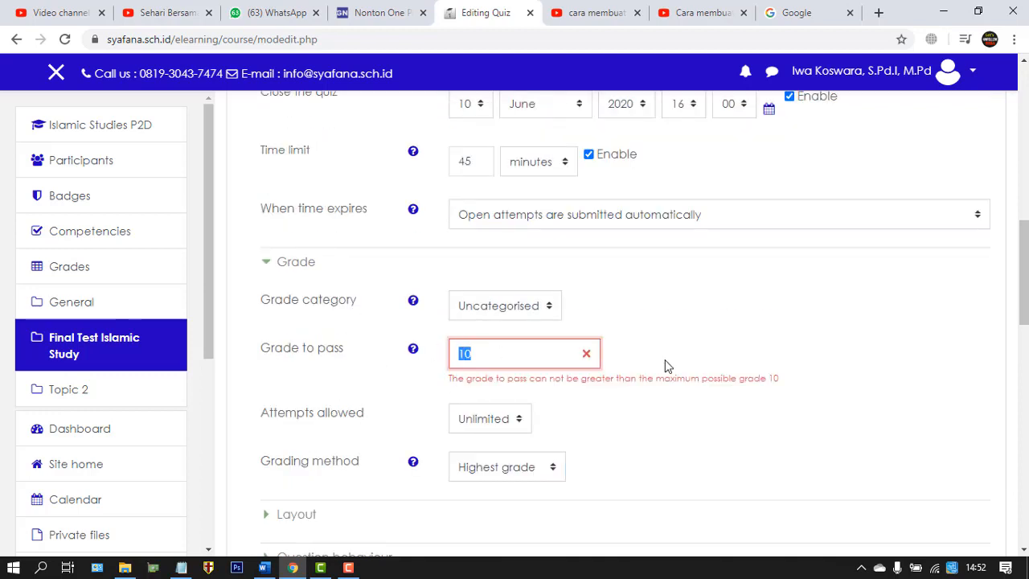
{"action": "left_click", "coordinate": [518, 356]}
{"action": "left_click_drag", "start_coordinate": [536, 359], "coordinate": [425, 364]}
{"action": "key", "text": "BackSpace"}
Review the quiz's timing and grade settings and check which grade categories are available.
{"action": "scroll", "coordinate": [647, 385], "scroll_direction": "up", "scroll_amount": 5}
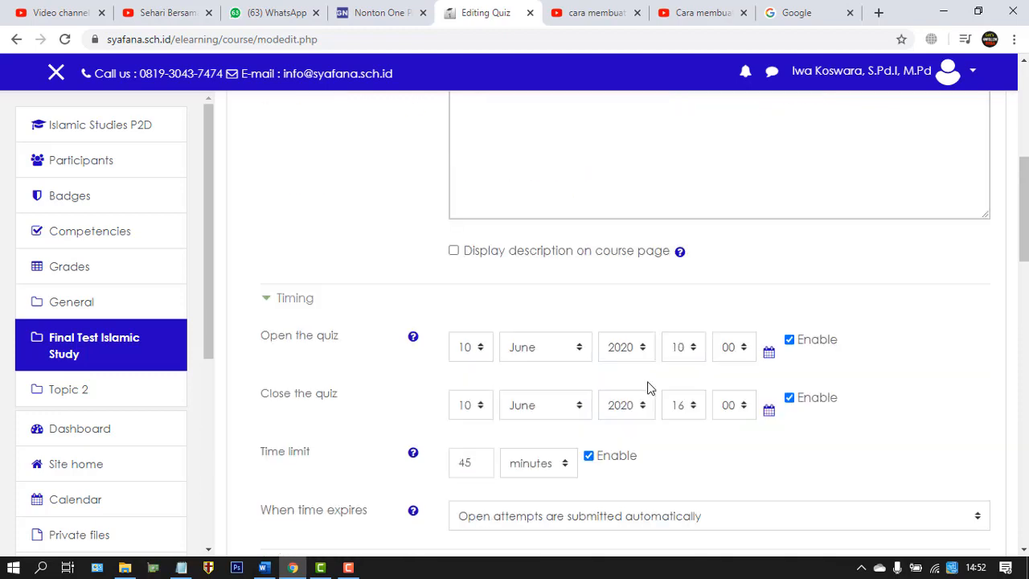
{"action": "scroll", "coordinate": [650, 386], "scroll_direction": "down", "scroll_amount": 4}
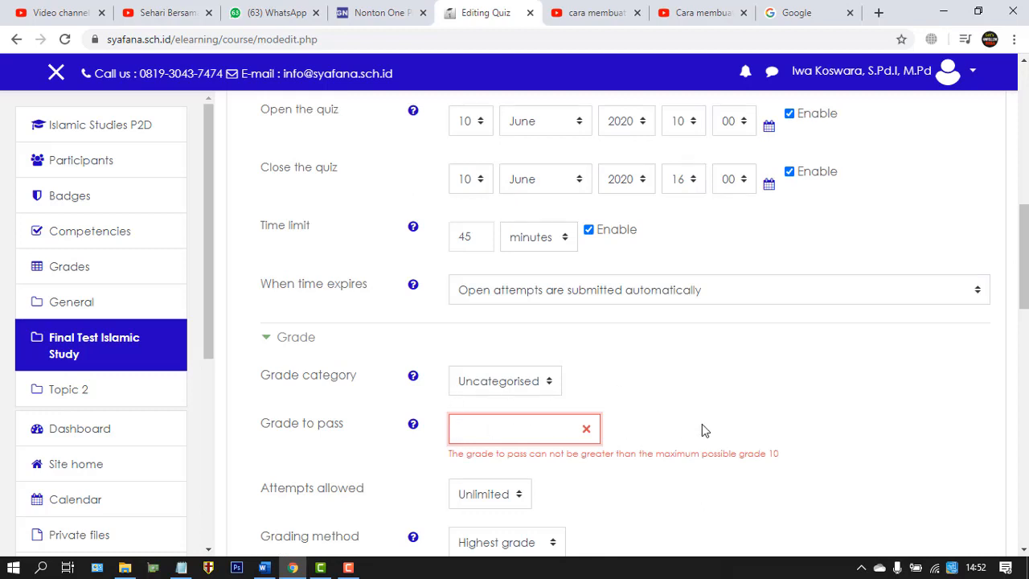
{"action": "scroll", "coordinate": [702, 424], "scroll_direction": "down", "scroll_amount": 2}
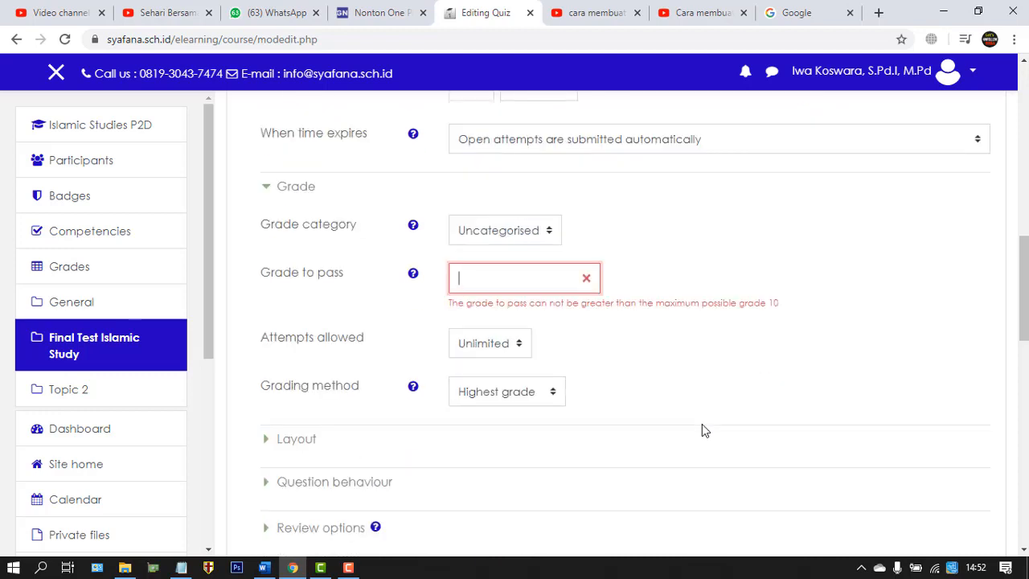
{"action": "scroll", "coordinate": [702, 424], "scroll_direction": "up", "scroll_amount": 4}
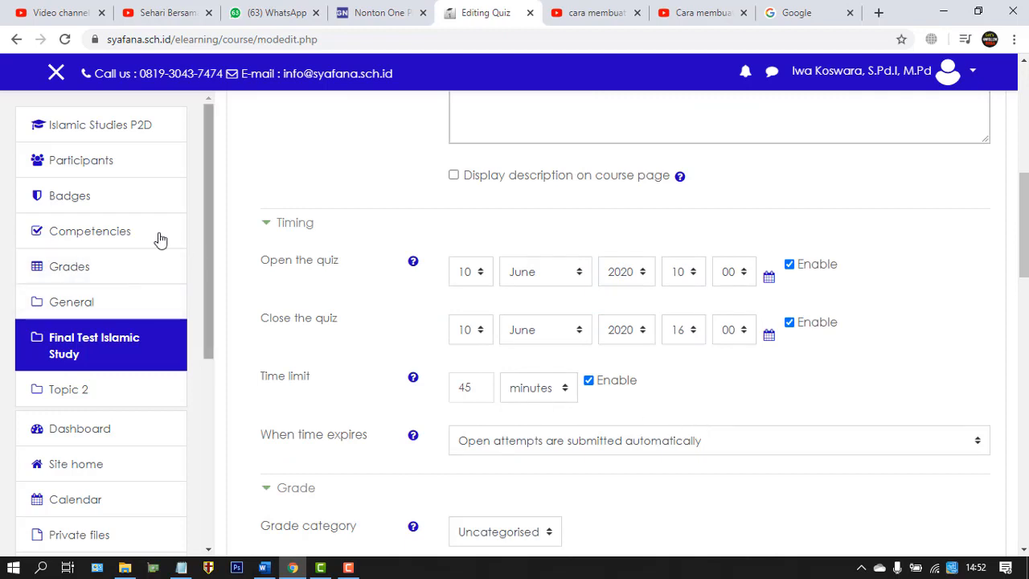
{"action": "scroll", "coordinate": [884, 369], "scroll_direction": "down", "scroll_amount": 3}
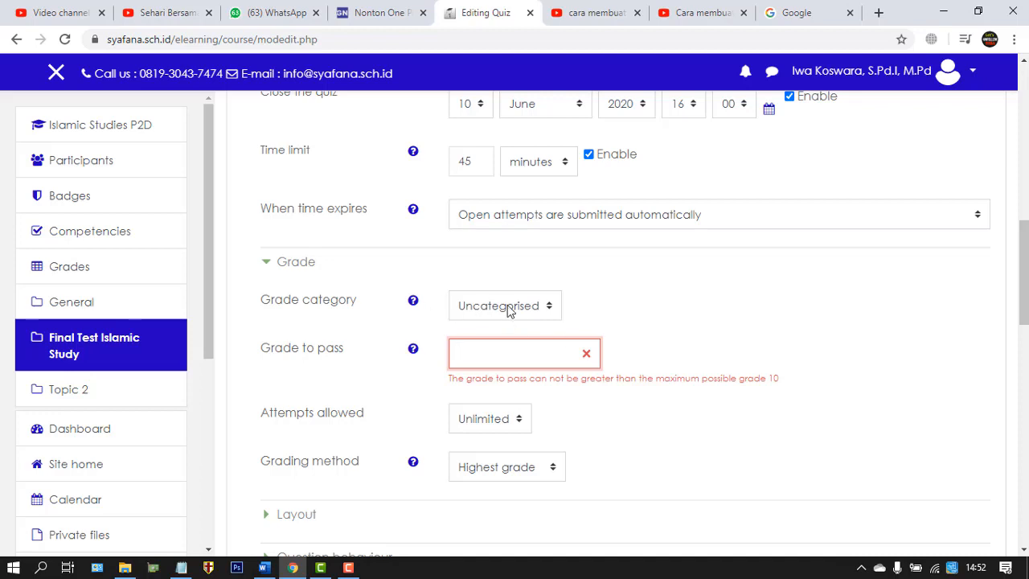
{"action": "left_click", "coordinate": [543, 310]}
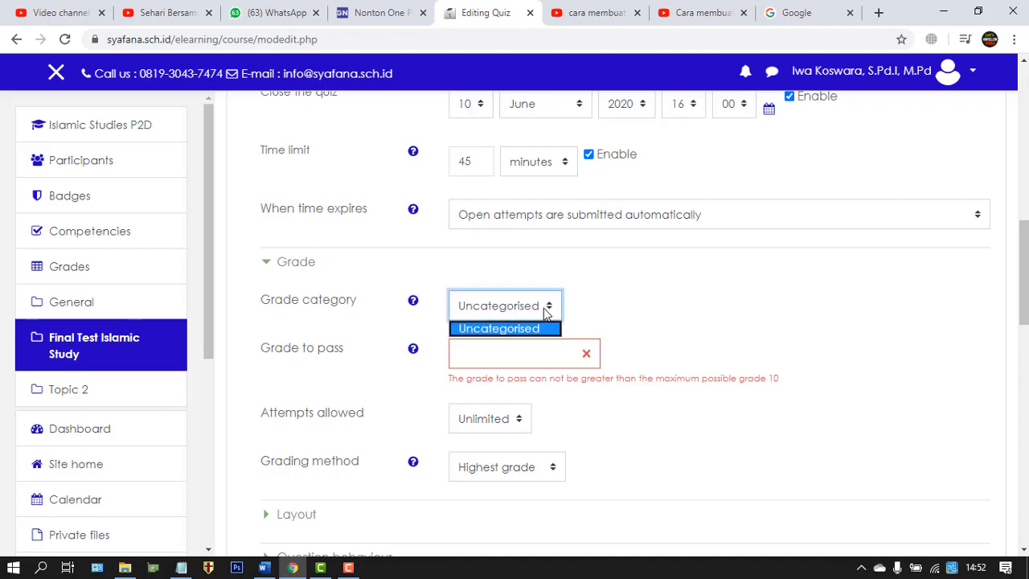
{"action": "left_click", "coordinate": [545, 312]}
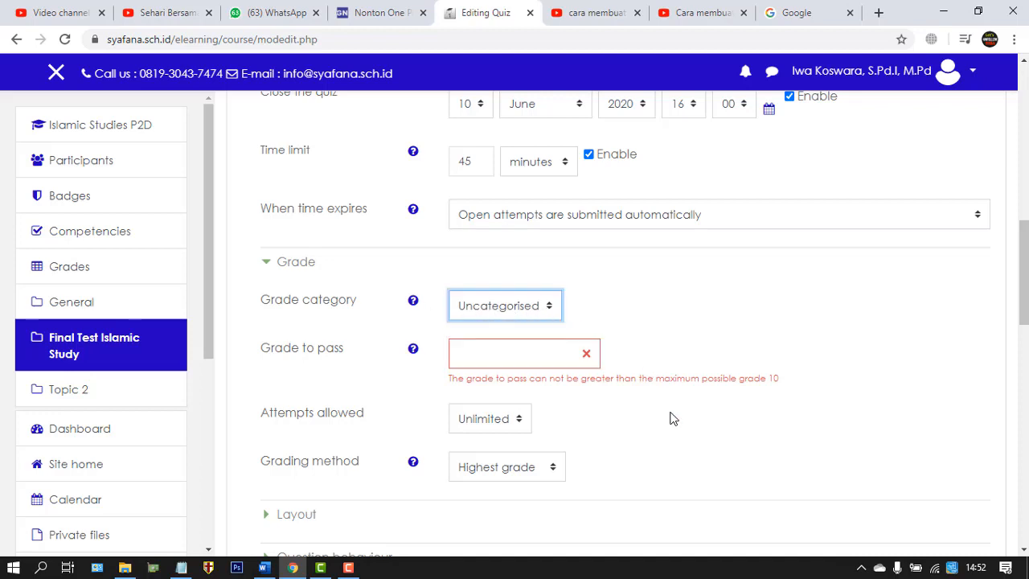
Save the new quiz and display its page.
{"action": "scroll", "coordinate": [668, 417], "scroll_direction": "down", "scroll_amount": 3}
{"action": "scroll", "coordinate": [670, 416], "scroll_direction": "down", "scroll_amount": 5}
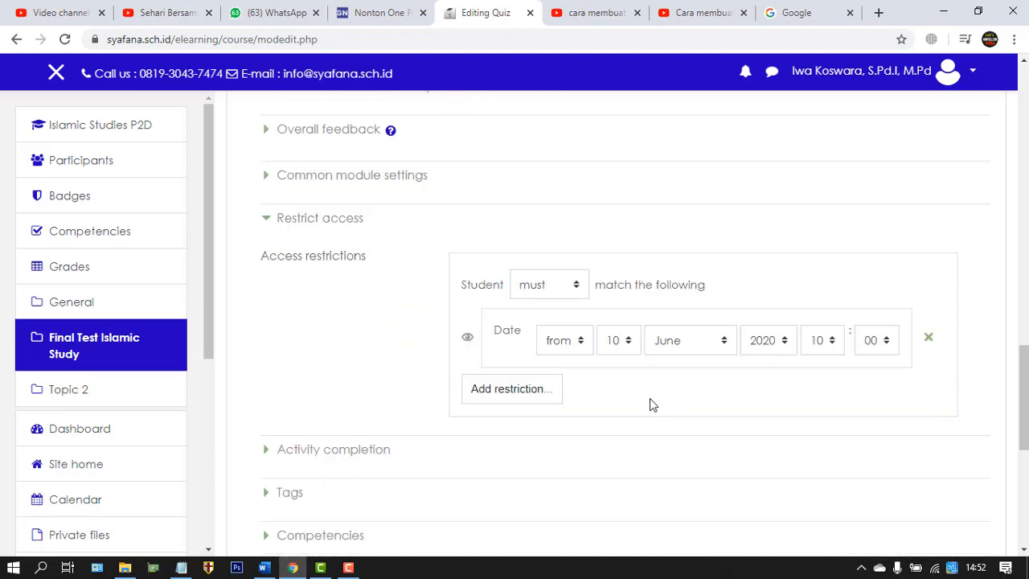
{"action": "scroll", "coordinate": [657, 398], "scroll_direction": "down", "scroll_amount": 3}
{"action": "scroll", "coordinate": [666, 287], "scroll_direction": "down", "scroll_amount": 2}
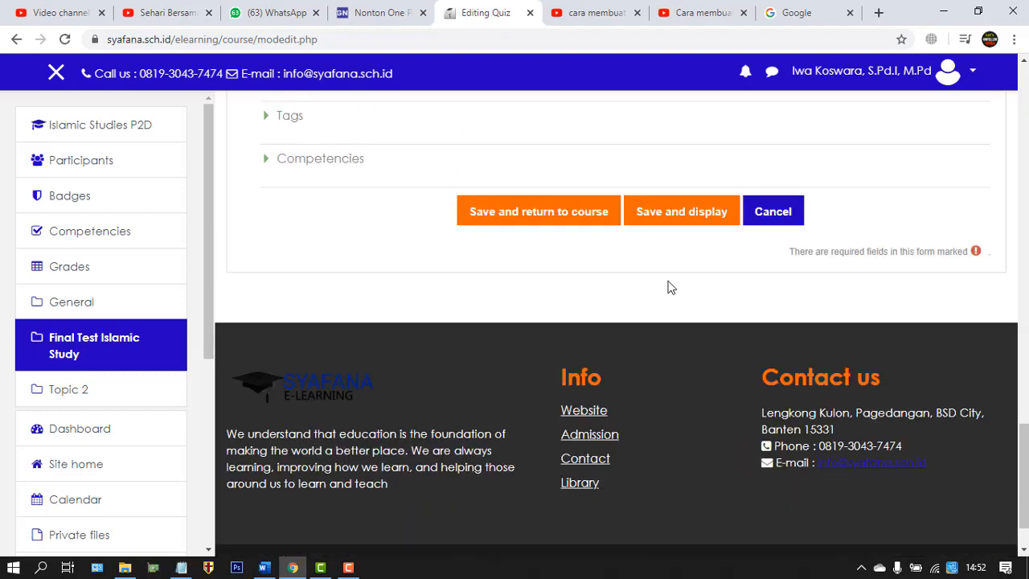
{"action": "left_click", "coordinate": [683, 219]}
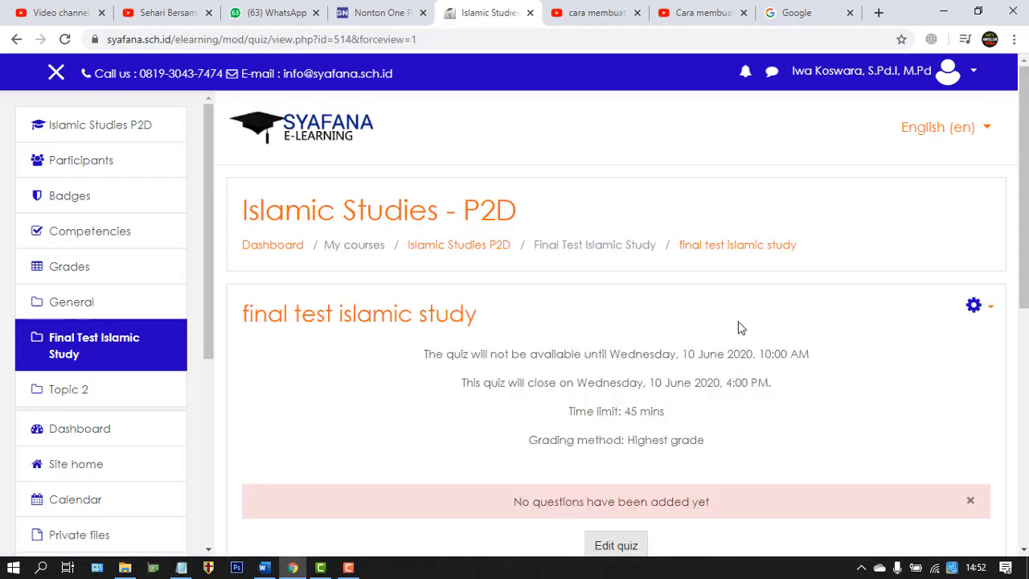
Open the quiz "final test islamic study" for editing its questions.
{"action": "scroll", "coordinate": [792, 314], "scroll_direction": "down", "scroll_amount": 3}
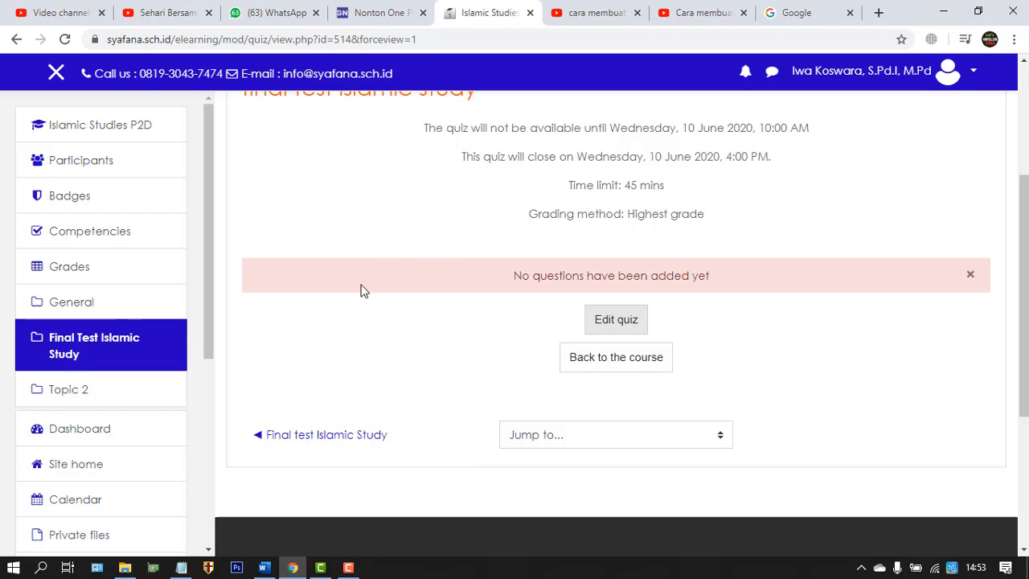
{"action": "left_click", "coordinate": [636, 331]}
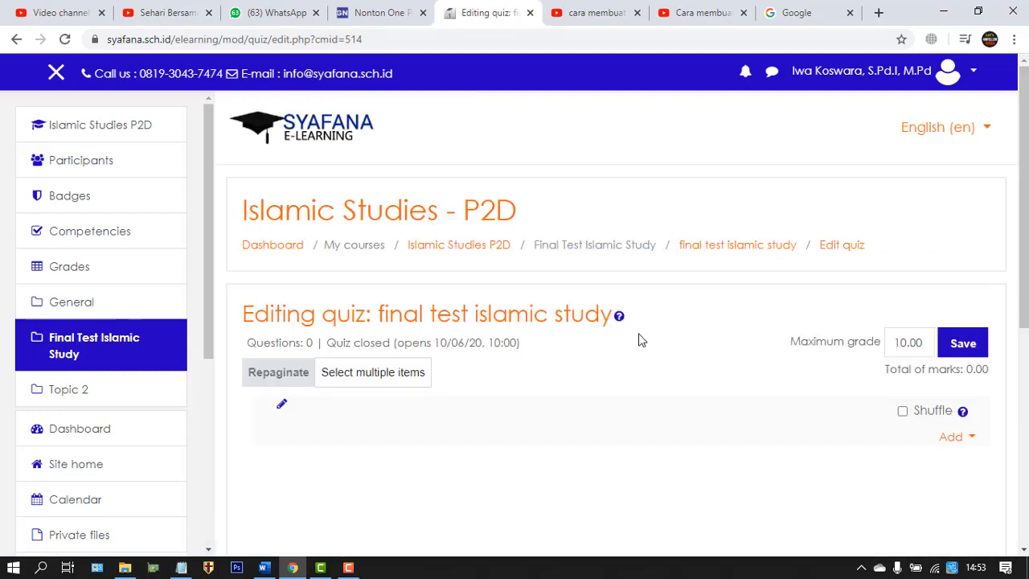
{"action": "scroll", "coordinate": [639, 335], "scroll_direction": "down", "scroll_amount": 2}
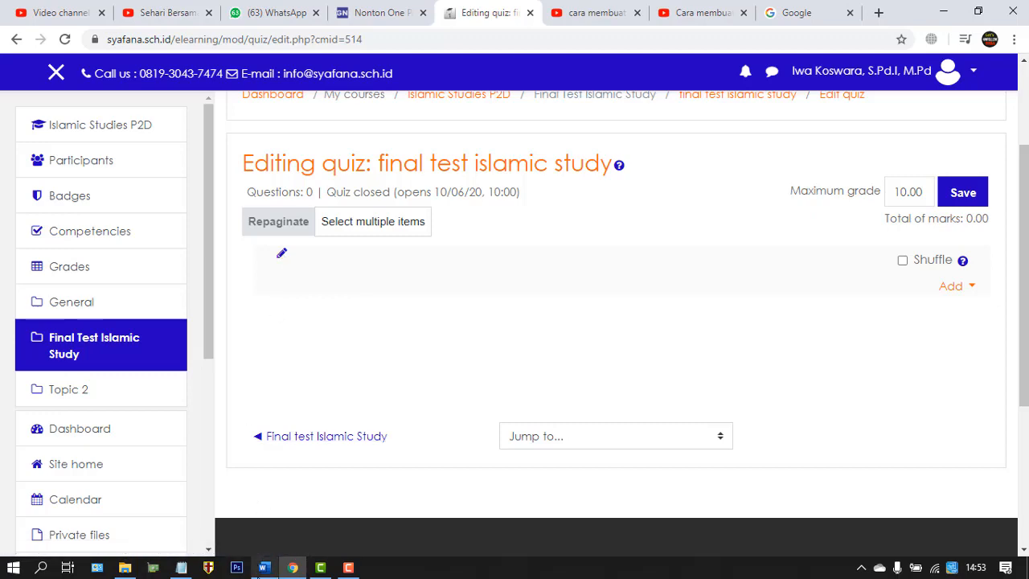
Switch to Word to look through the questions in "FINAL TEST Islamic Simulasi (1)" and return to the quiz page in Chrome.
{"action": "left_click", "coordinate": [264, 568]}
{"action": "scroll", "coordinate": [499, 404], "scroll_direction": "up", "scroll_amount": 8}
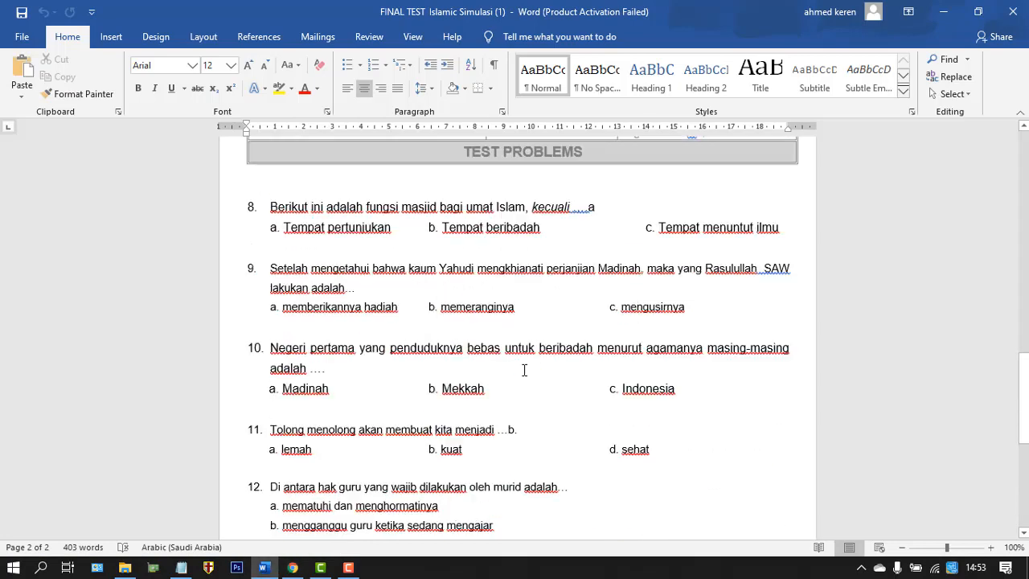
{"action": "scroll", "coordinate": [524, 370], "scroll_direction": "up", "scroll_amount": 3}
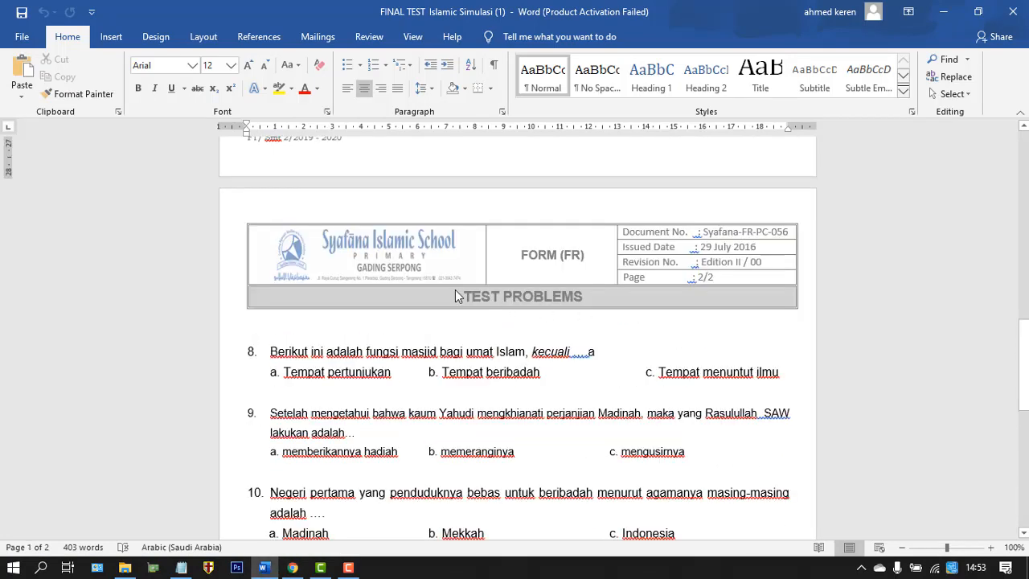
{"action": "scroll", "coordinate": [459, 420], "scroll_direction": "up", "scroll_amount": 12}
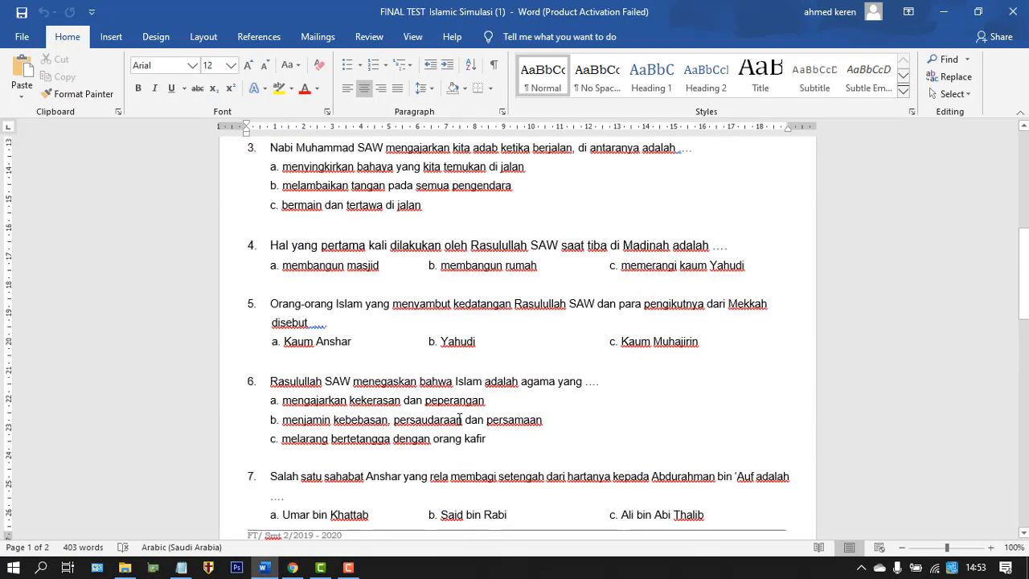
{"action": "scroll", "coordinate": [459, 417], "scroll_direction": "up", "scroll_amount": 3}
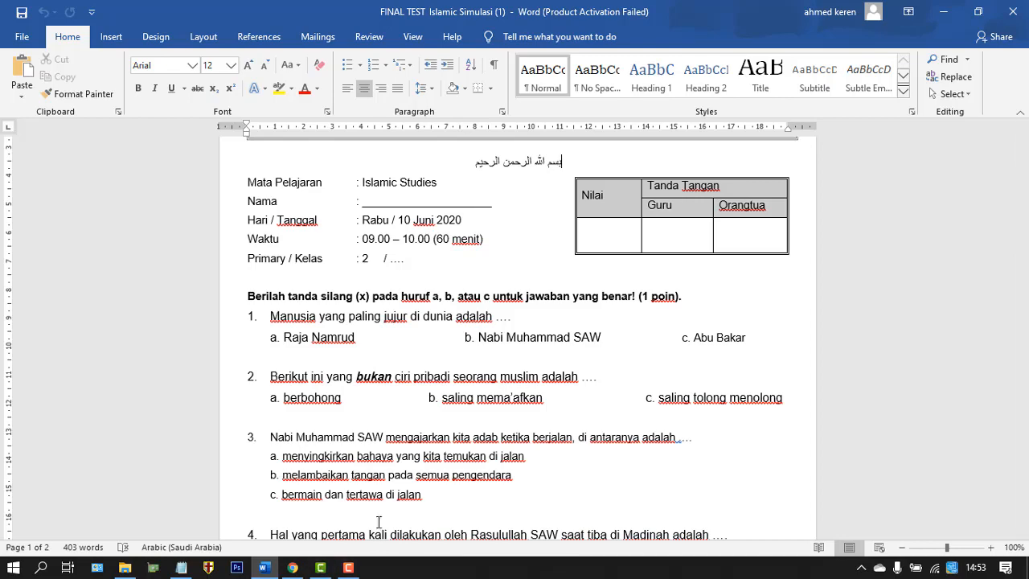
{"action": "left_click", "coordinate": [293, 568]}
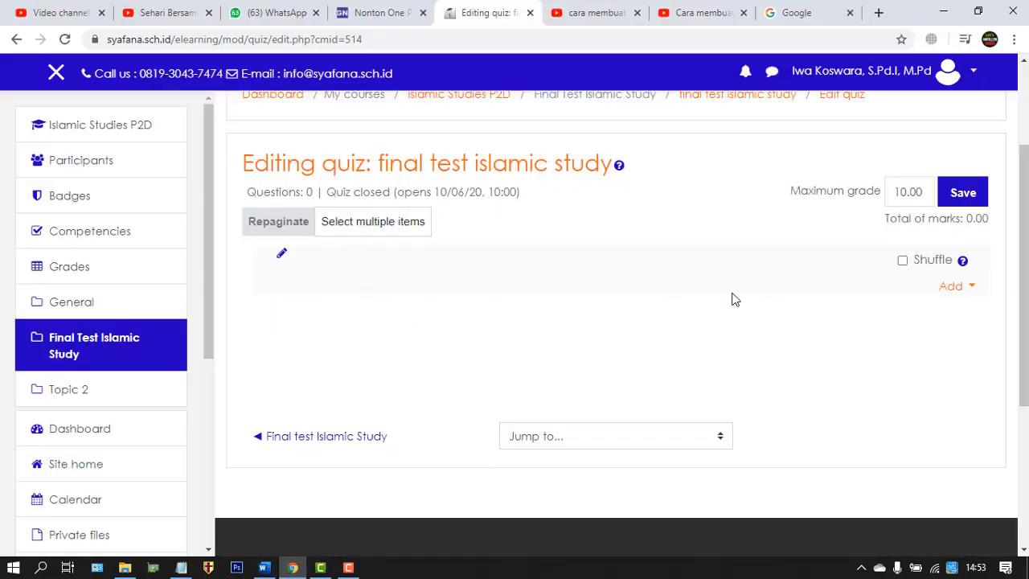
Enable question shuffling for the quiz, set its maximum grade to 100 and save the grade.
{"action": "left_click", "coordinate": [901, 264]}
{"action": "left_click", "coordinate": [955, 291]}
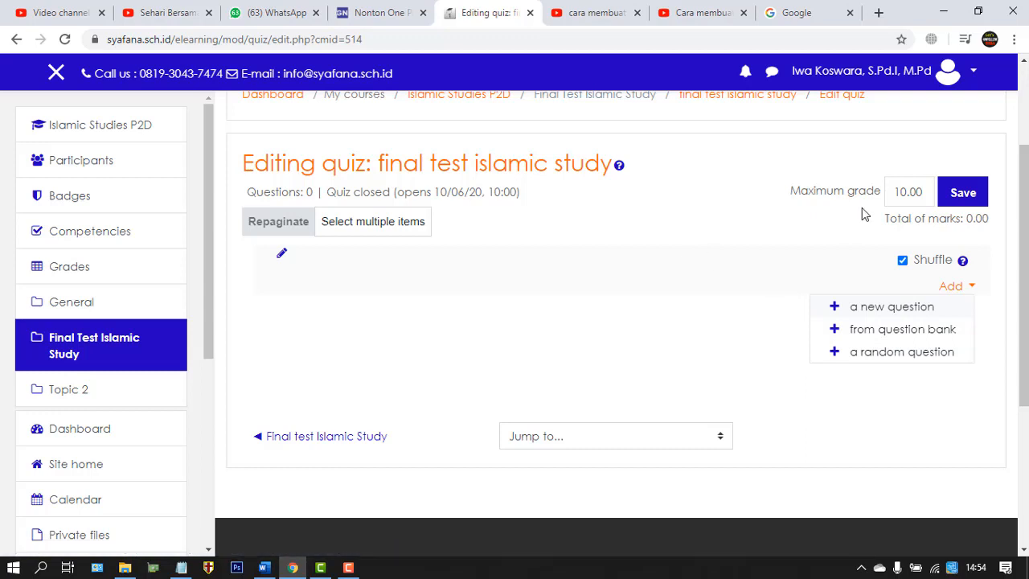
{"action": "double_click", "coordinate": [924, 191]}
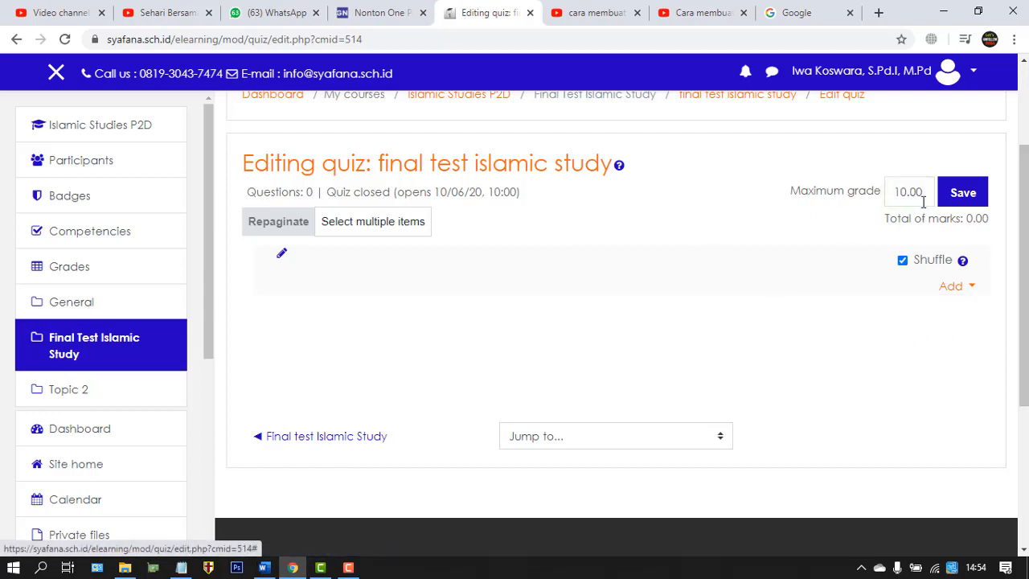
{"action": "left_click_drag", "start_coordinate": [924, 191], "coordinate": [854, 190]}
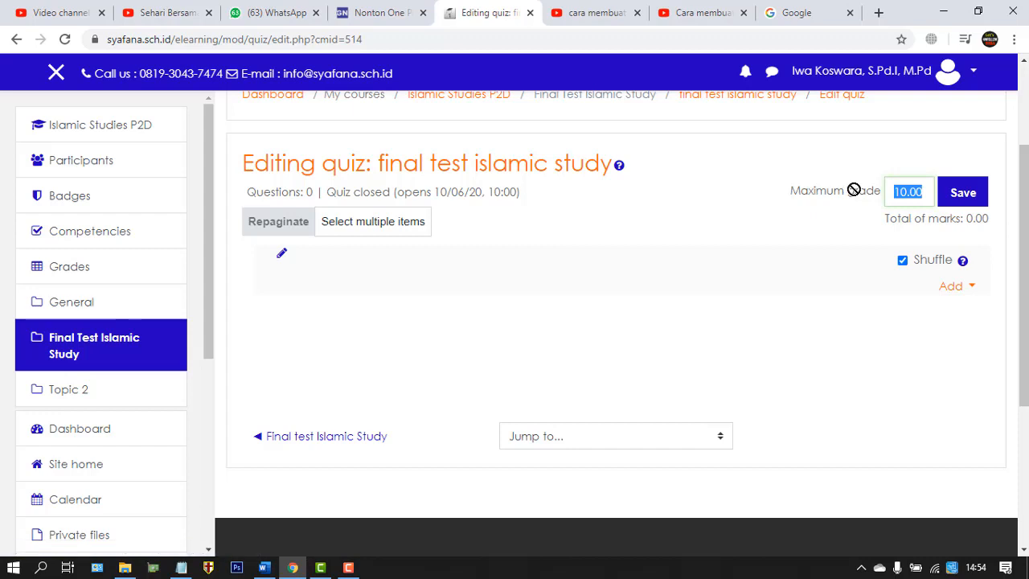
{"action": "type", "text": "1"}
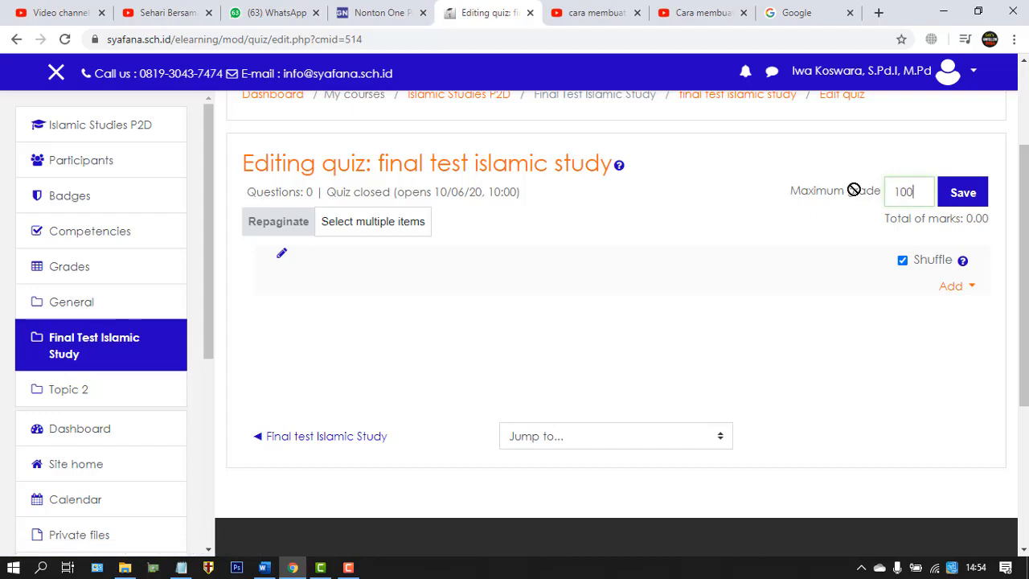
{"action": "left_click", "coordinate": [968, 192]}
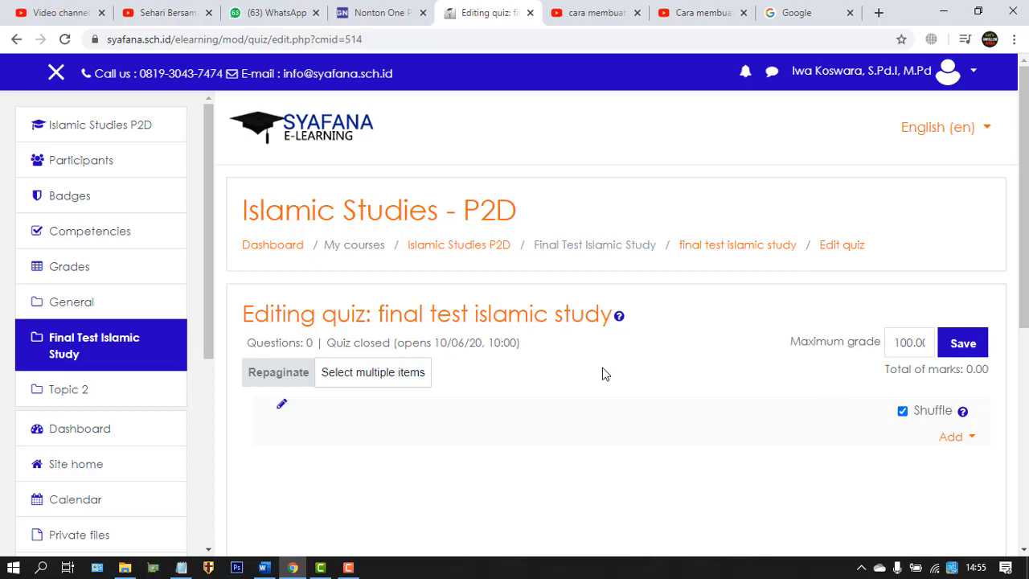
Start adding a new question to the quiz so that a question type can be chosen.
{"action": "scroll", "coordinate": [633, 365], "scroll_direction": "down", "scroll_amount": 2}
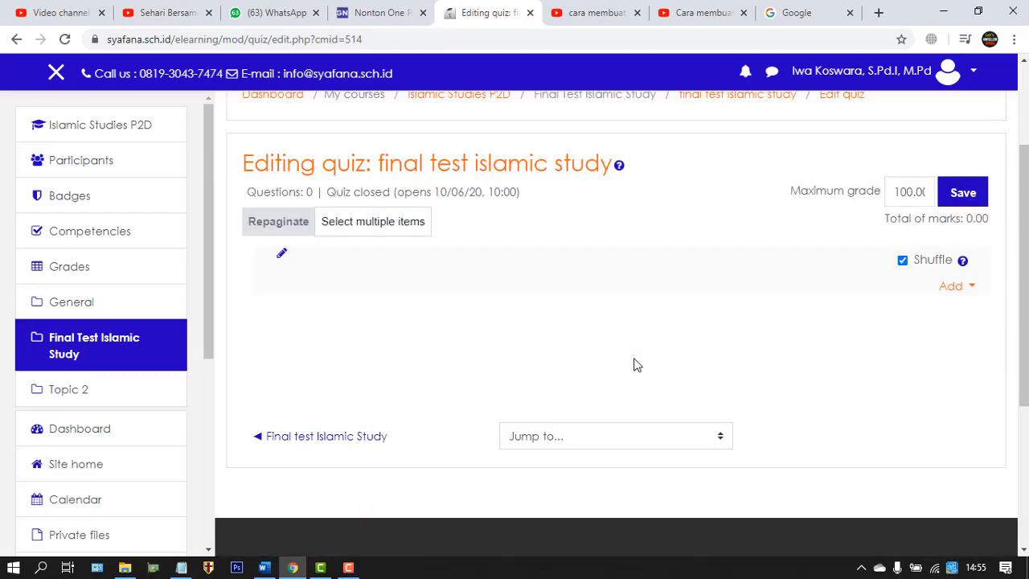
{"action": "left_click", "coordinate": [955, 288]}
{"action": "left_click", "coordinate": [909, 309]}
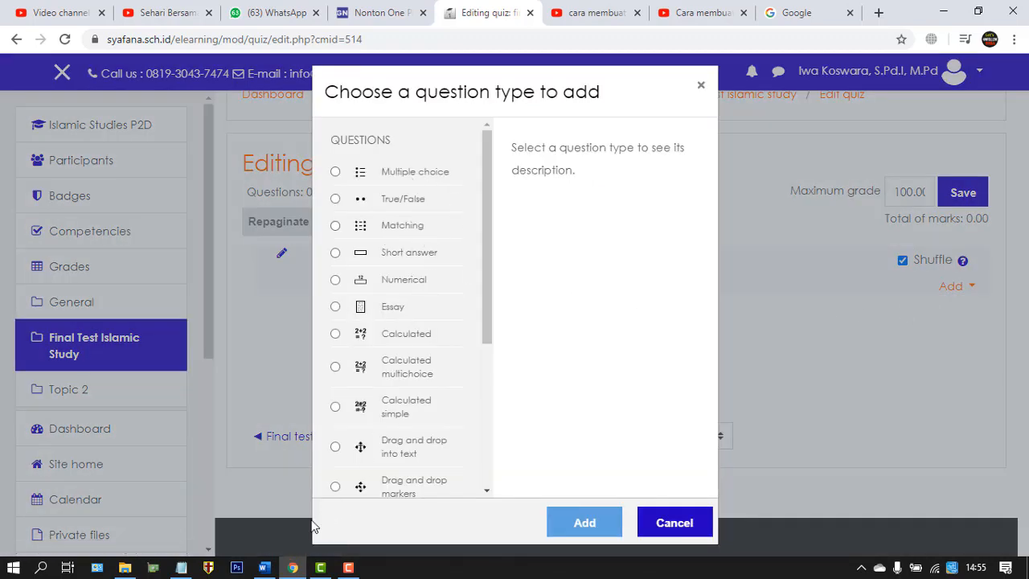
Check the format of all test questions in the Word document and return to the question type selection in Chrome.
{"action": "left_click", "coordinate": [264, 568]}
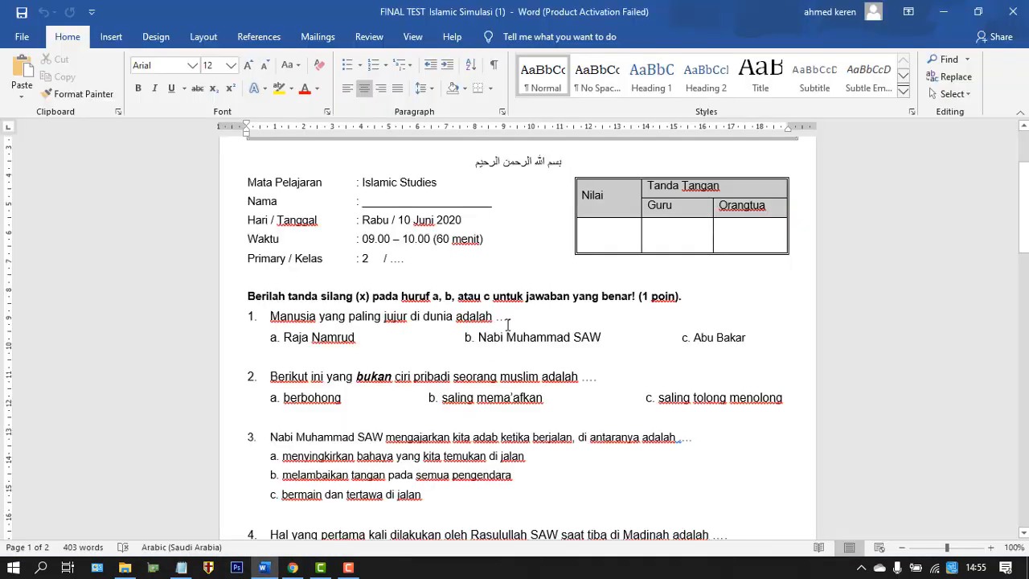
{"action": "scroll", "coordinate": [507, 326], "scroll_direction": "down", "scroll_amount": 10}
{"action": "scroll", "coordinate": [507, 326], "scroll_direction": "down", "scroll_amount": 12}
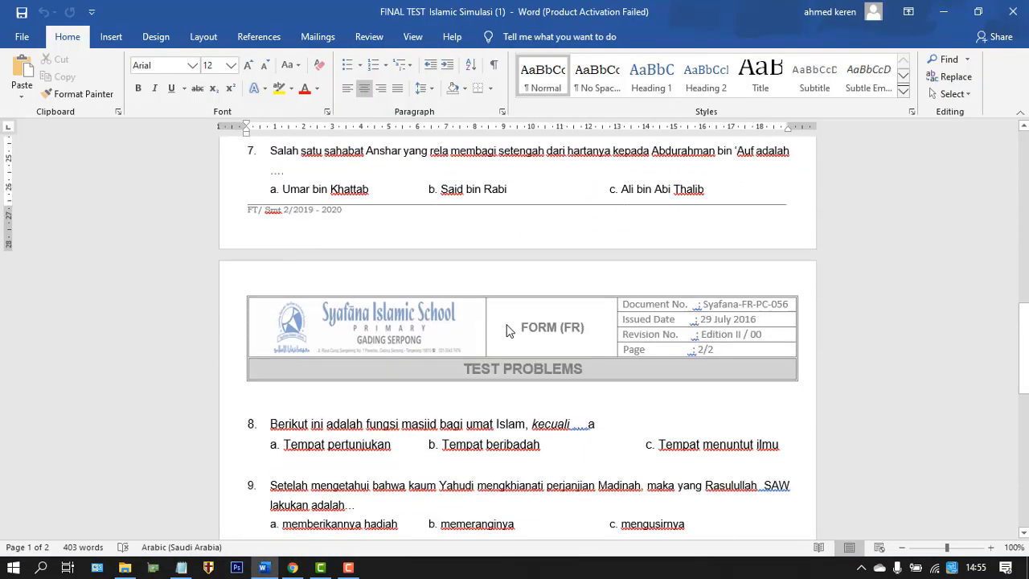
{"action": "scroll", "coordinate": [507, 325], "scroll_direction": "down", "scroll_amount": 3}
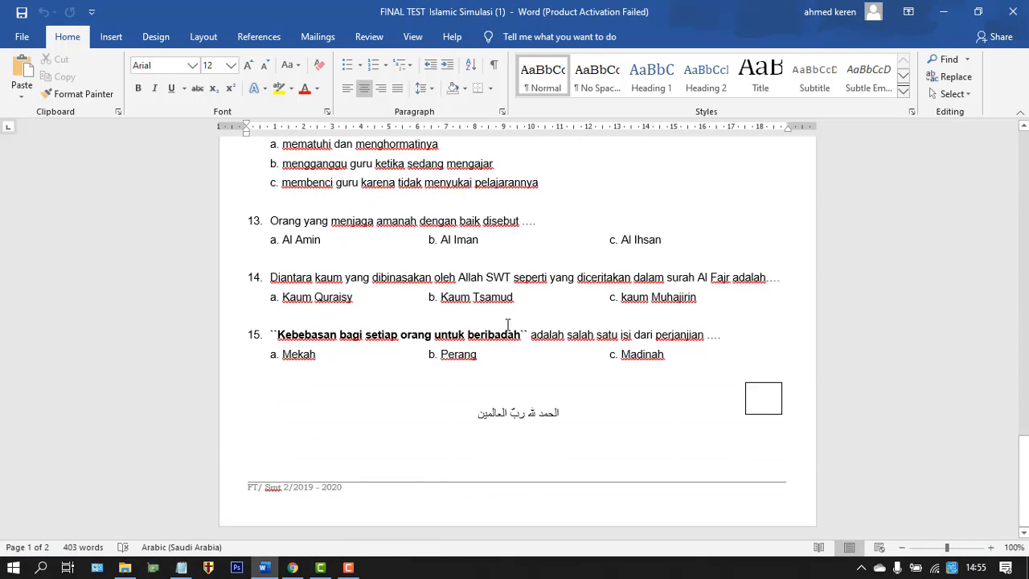
{"action": "scroll", "coordinate": [507, 325], "scroll_direction": "up", "scroll_amount": 12}
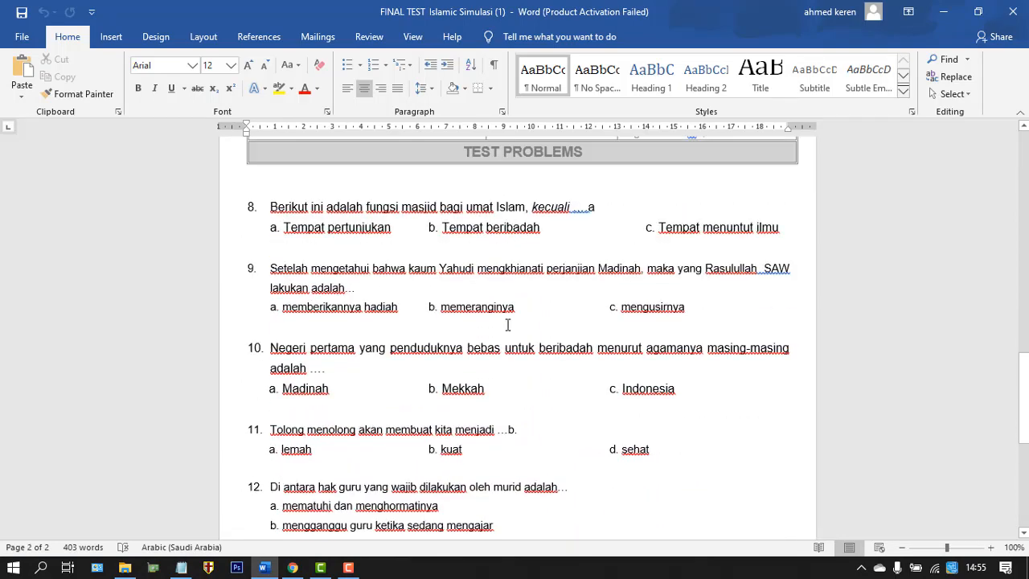
{"action": "scroll", "coordinate": [507, 329], "scroll_direction": "up", "scroll_amount": 13}
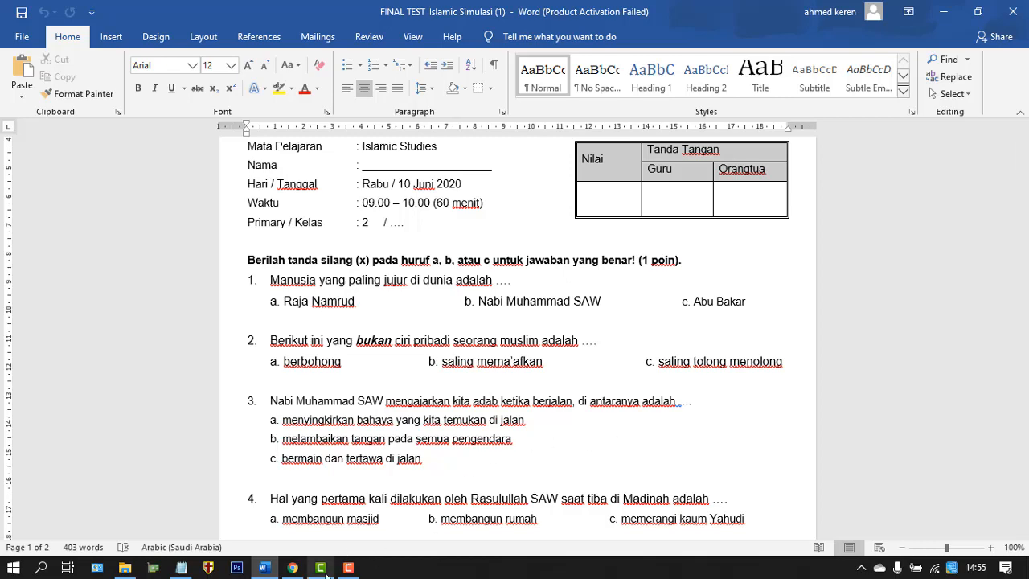
{"action": "left_click", "coordinate": [293, 567]}
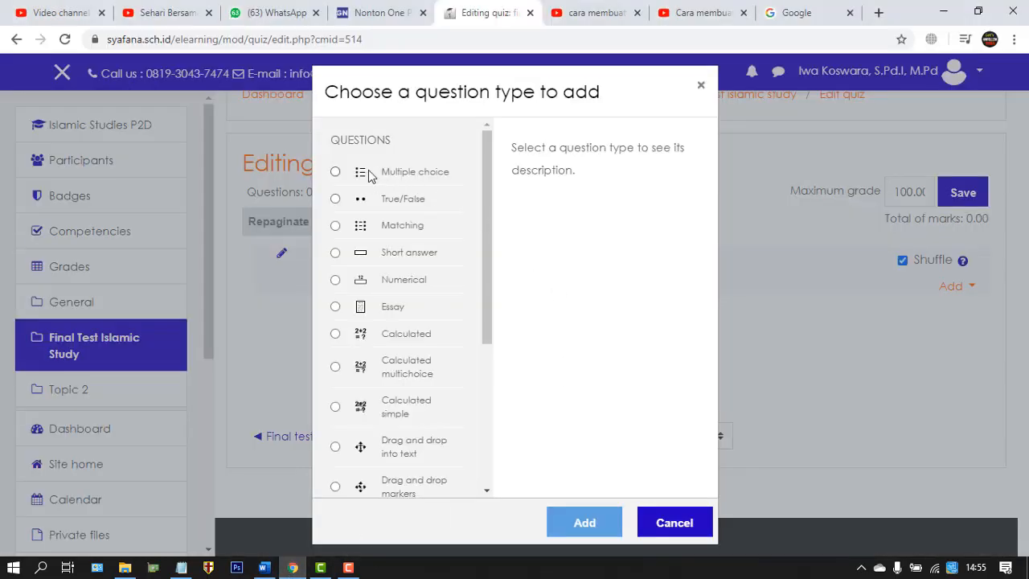
Choose Multiple choice as the question type and open its form for a new question.
{"action": "left_click", "coordinate": [336, 172]}
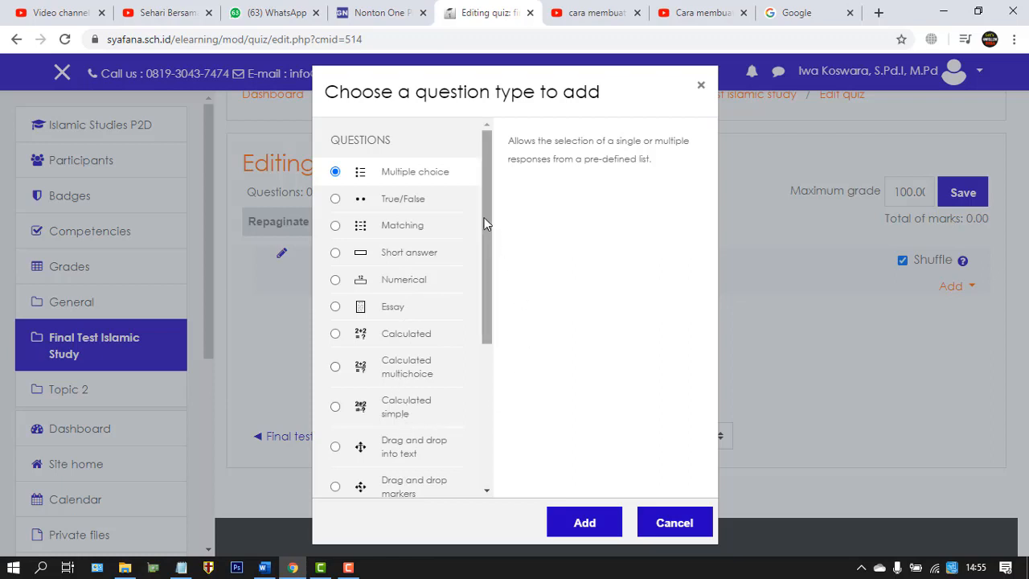
{"action": "left_click_drag", "start_coordinate": [484, 217], "coordinate": [506, 190]}
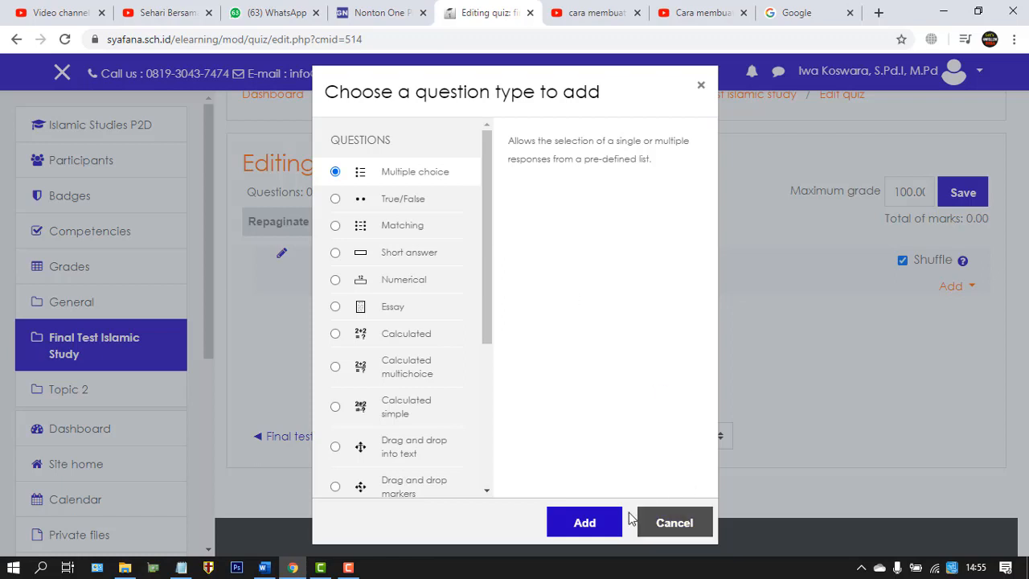
{"action": "left_click", "coordinate": [600, 526]}
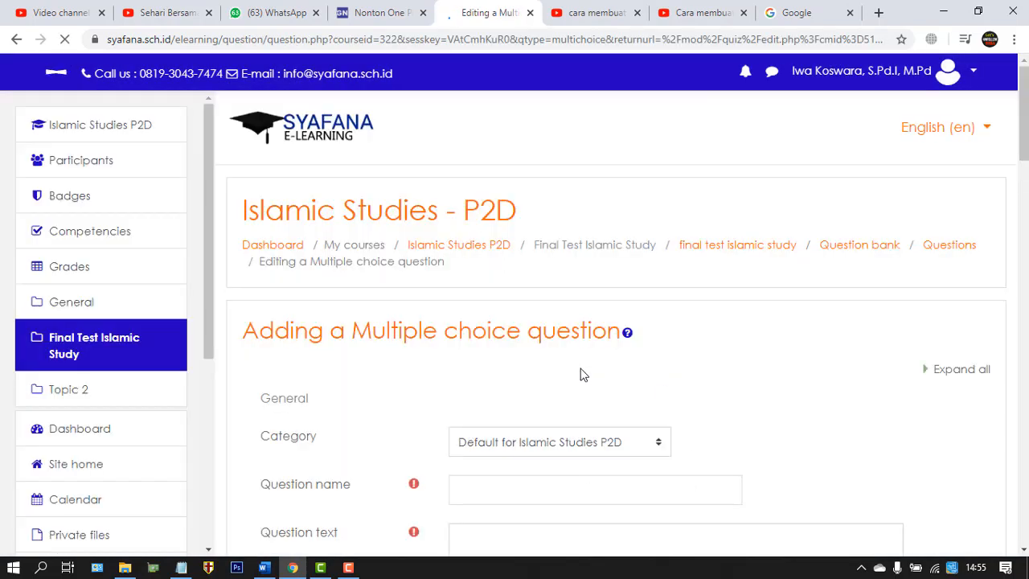
Name the new multiple choice question "pertanyaan 1".
{"action": "scroll", "coordinate": [834, 351], "scroll_direction": "down", "scroll_amount": 3}
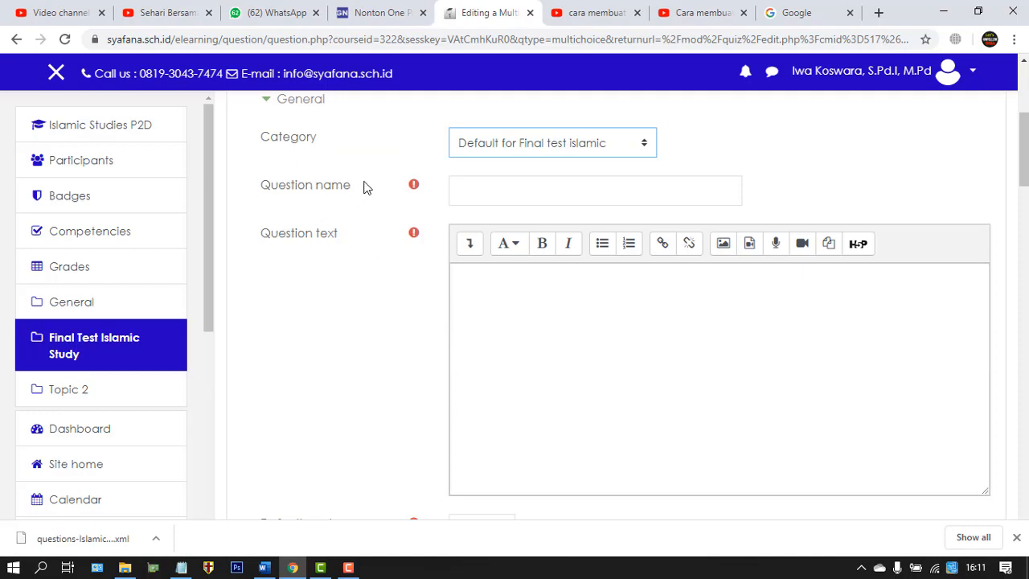
{"action": "left_click", "coordinate": [596, 194]}
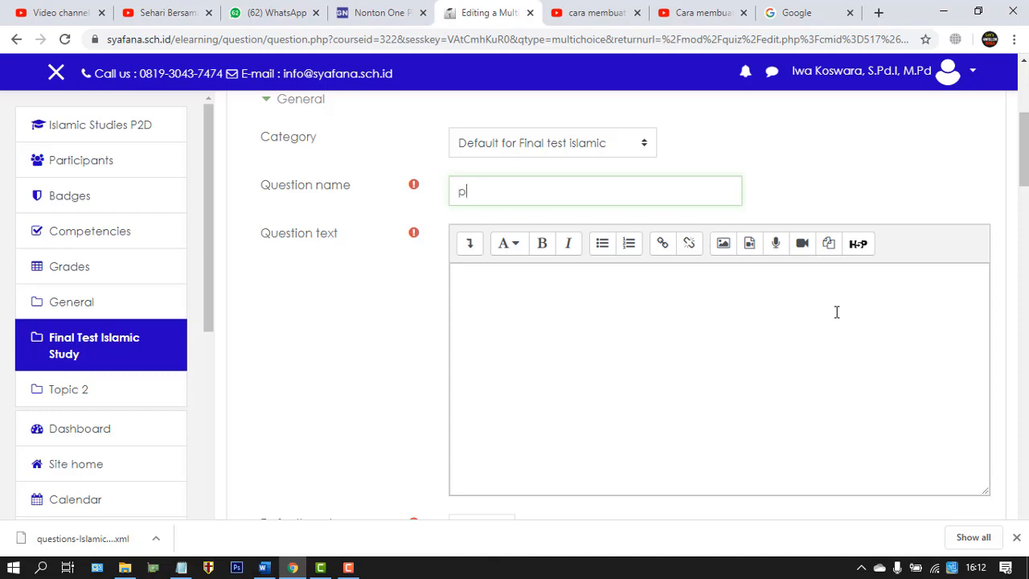
{"action": "type", "text": "ertanyaan 1"}
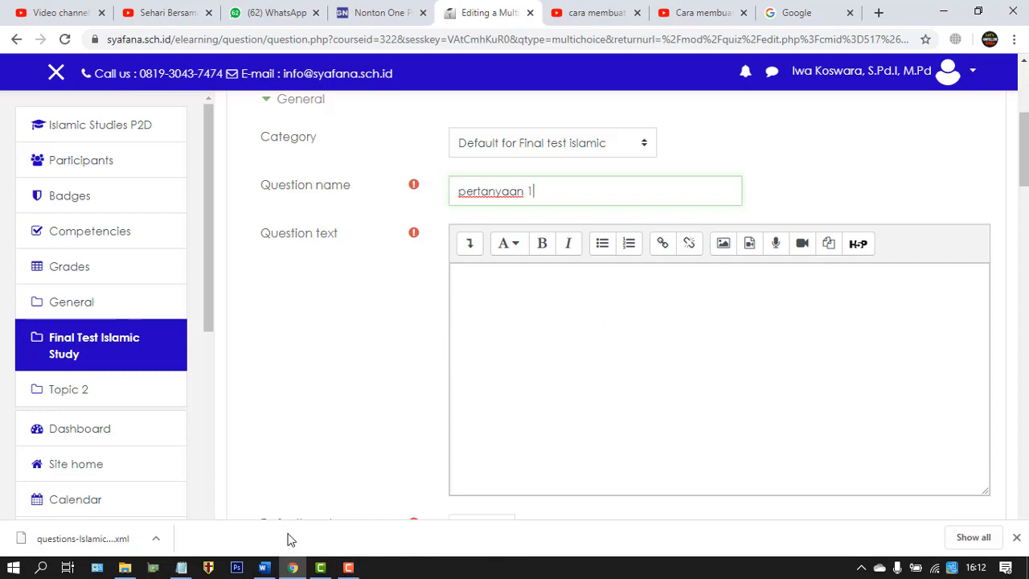
Copy question 1, "Manusia yang paling jujur di dunia adalah ....", from the Word document into the question text in Chrome.
{"action": "left_click", "coordinate": [269, 568]}
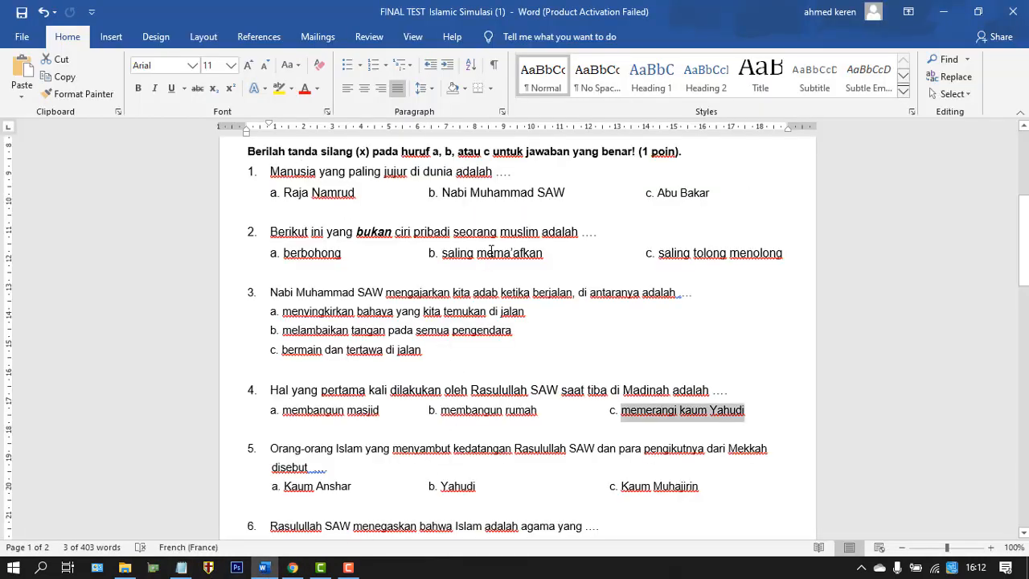
{"action": "left_click", "coordinate": [275, 232]}
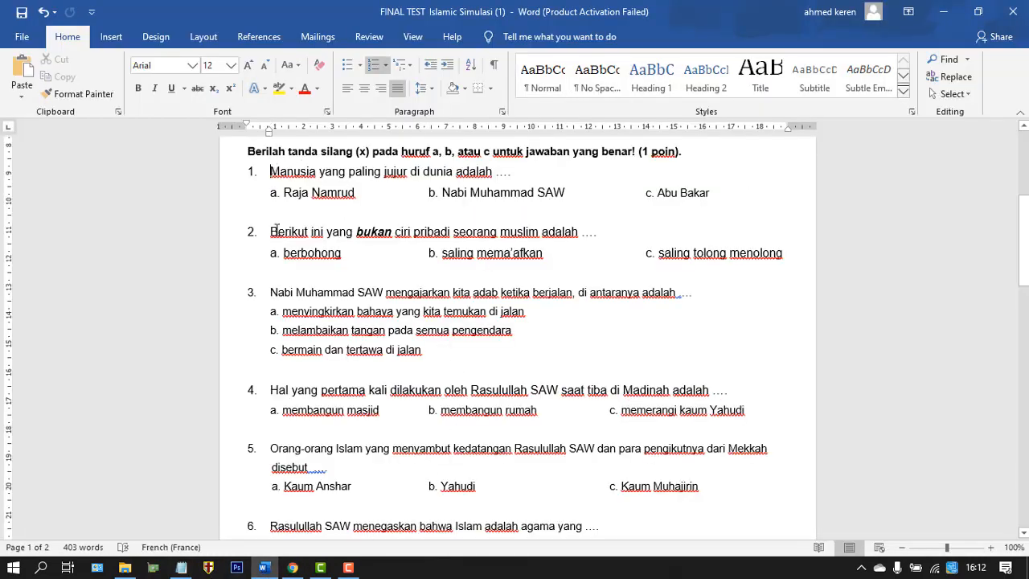
{"action": "left_click", "coordinate": [511, 173], "text": "shift"}
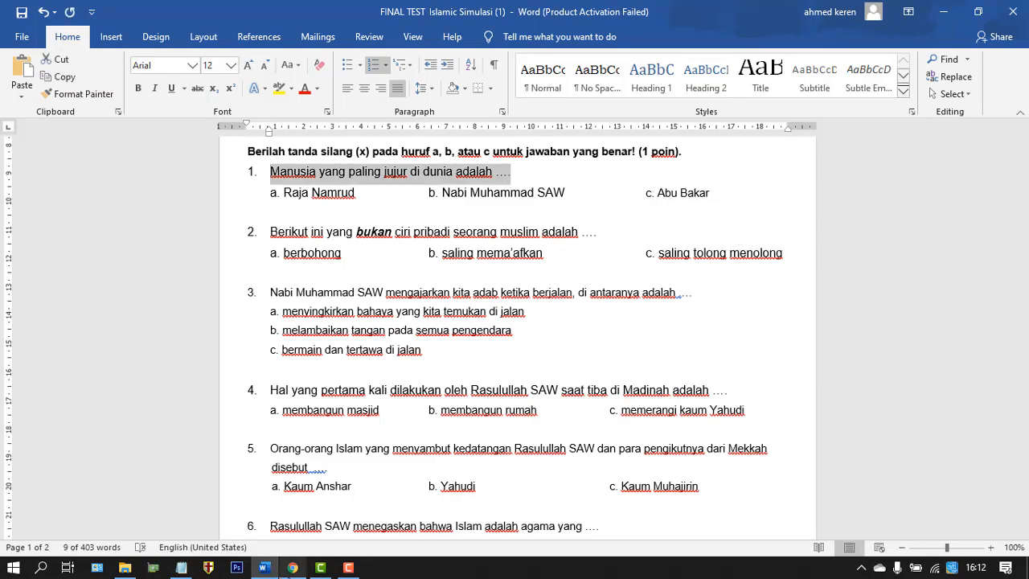
{"action": "left_click", "coordinate": [293, 568]}
{"action": "left_click", "coordinate": [591, 309]}
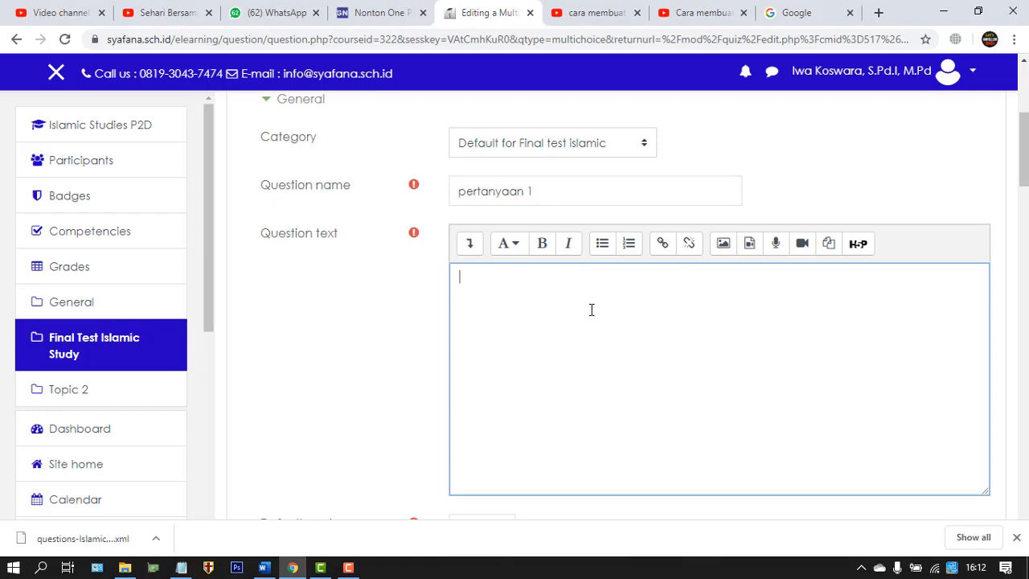
{"action": "type", "text": "Manusia yang paling jujur di dunia adalah ...."}
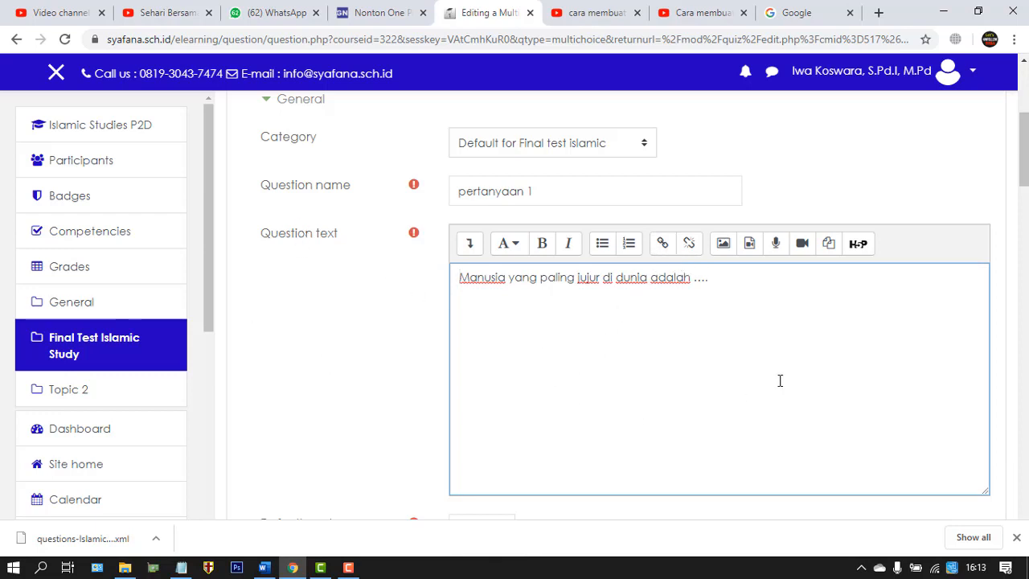
Keep the question's default mark at 1 and set its ID number to is1.
{"action": "scroll", "coordinate": [722, 374], "scroll_direction": "down", "scroll_amount": 4}
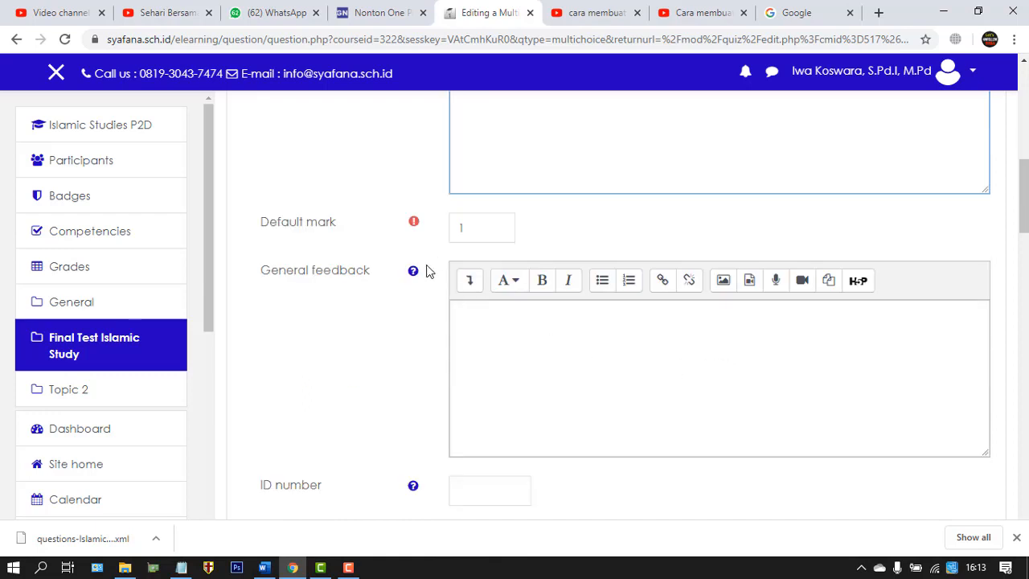
{"action": "left_click", "coordinate": [477, 228]}
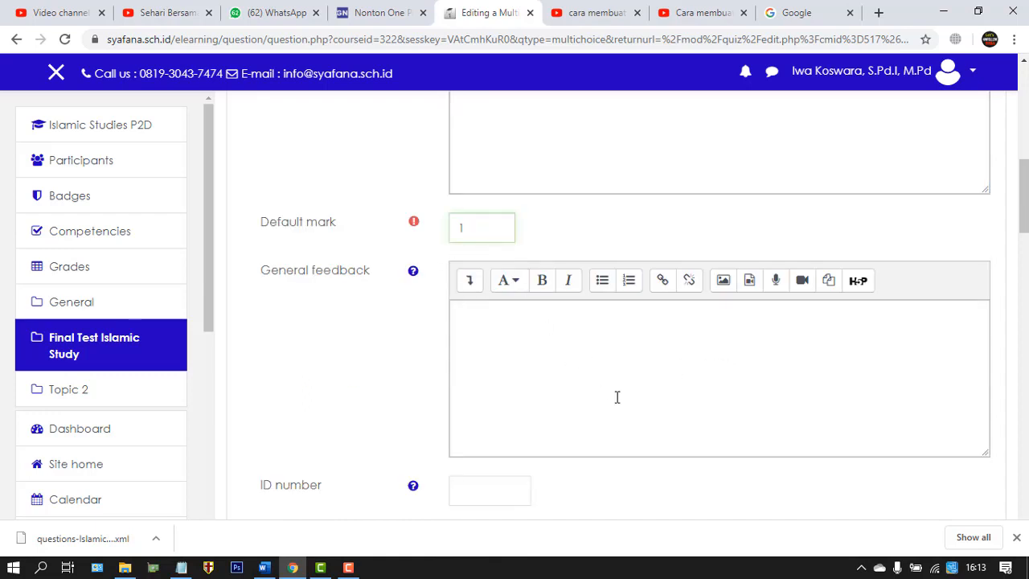
{"action": "scroll", "coordinate": [628, 398], "scroll_direction": "down", "scroll_amount": 2}
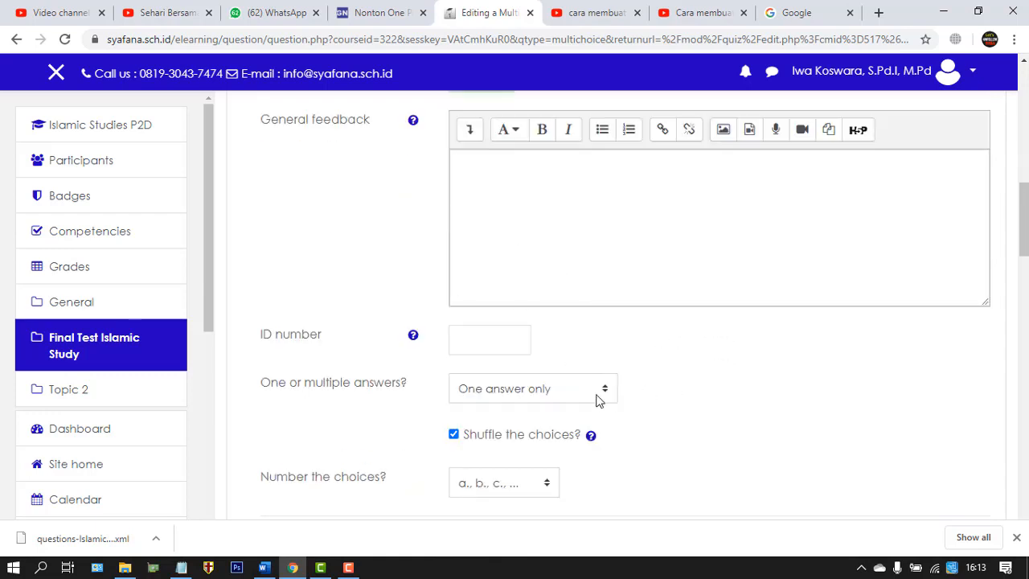
{"action": "left_click", "coordinate": [505, 338]}
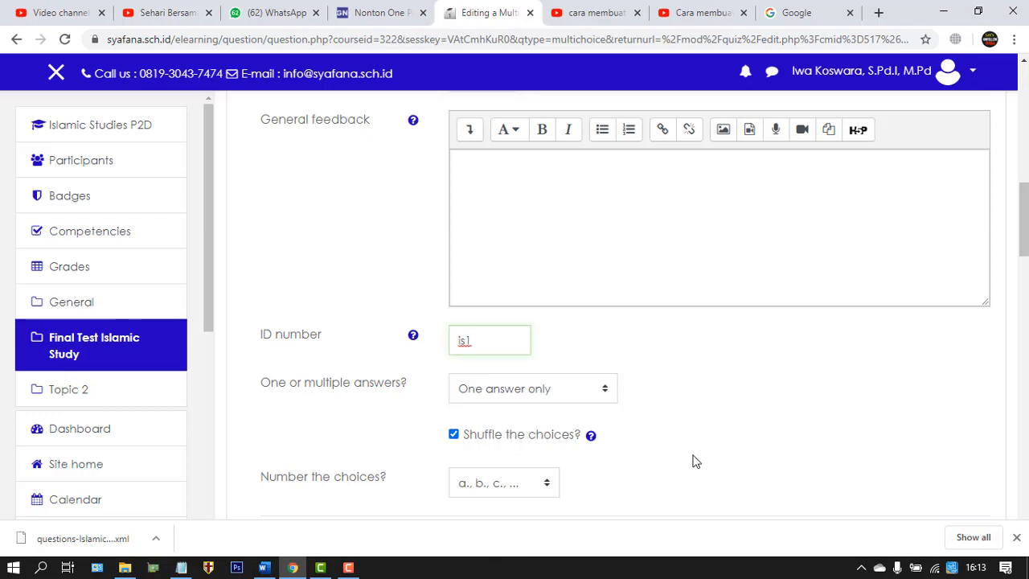
Copy answer a of question 1, "Raja Namrud", from the Word document into the Choice 1 answer in Chrome.
{"action": "scroll", "coordinate": [695, 461], "scroll_direction": "down", "scroll_amount": 2}
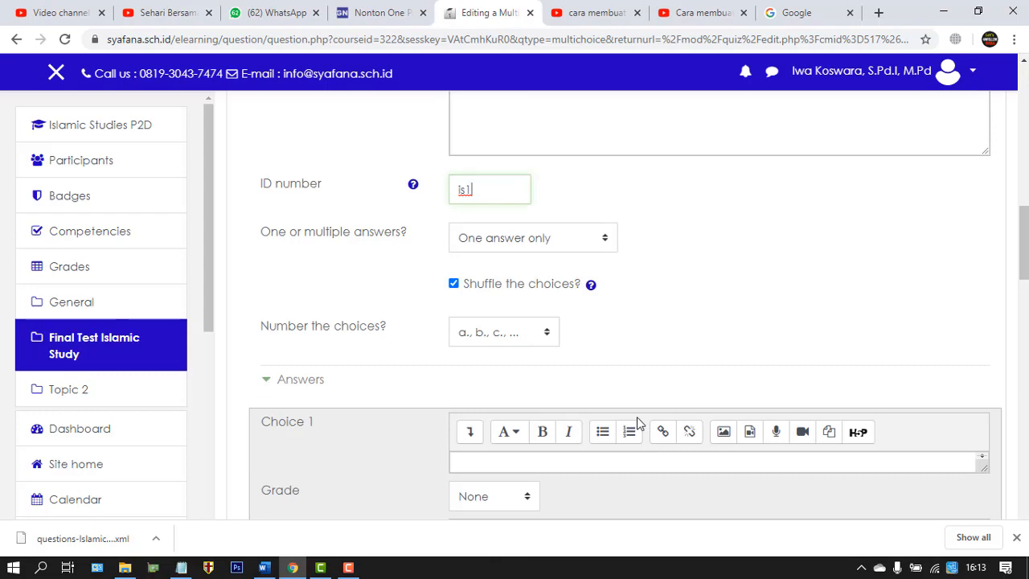
{"action": "left_click", "coordinate": [510, 459]}
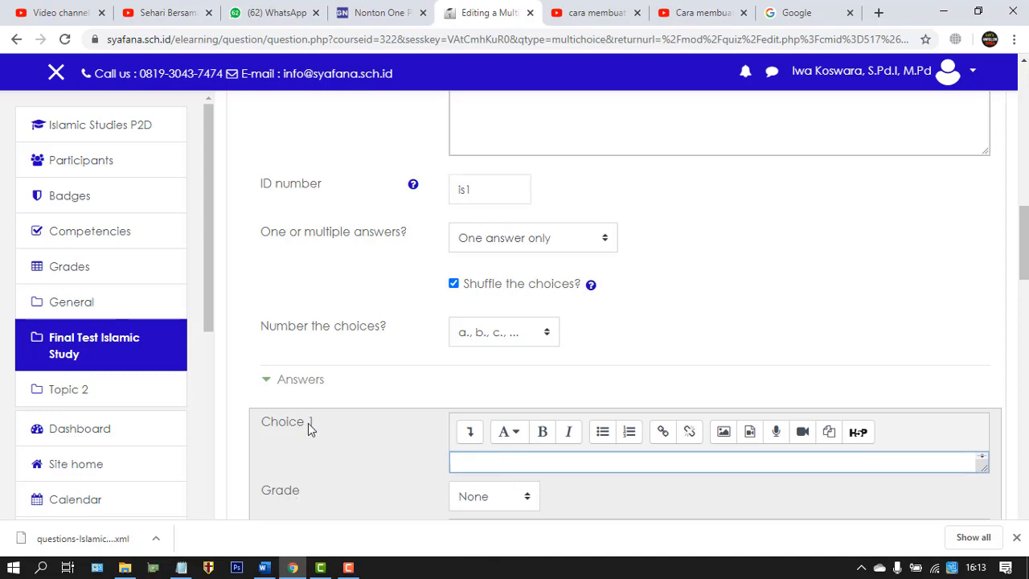
{"action": "scroll", "coordinate": [307, 426], "scroll_direction": "down", "scroll_amount": 2}
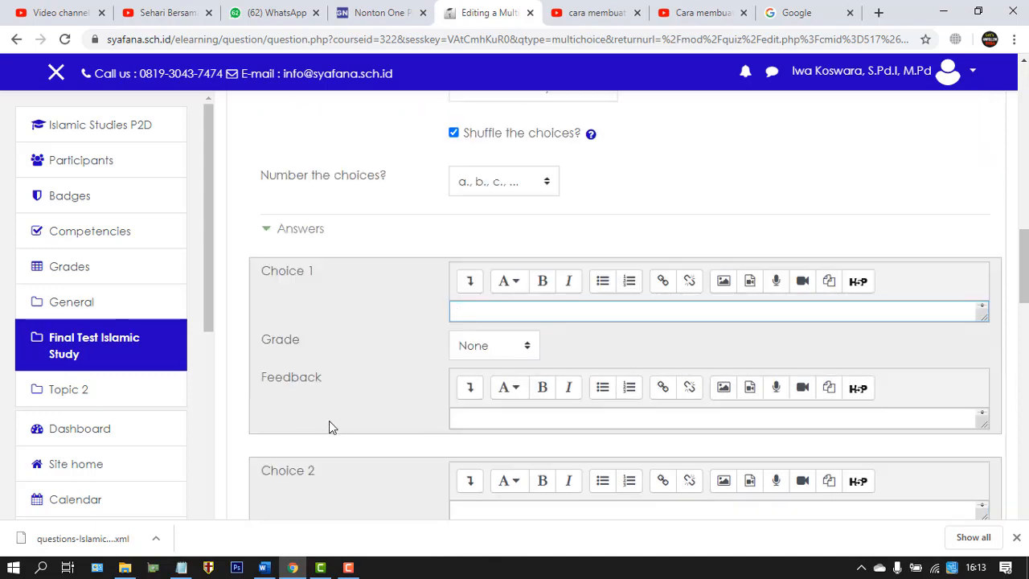
{"action": "left_click", "coordinate": [264, 567]}
{"action": "left_click", "coordinate": [358, 192]}
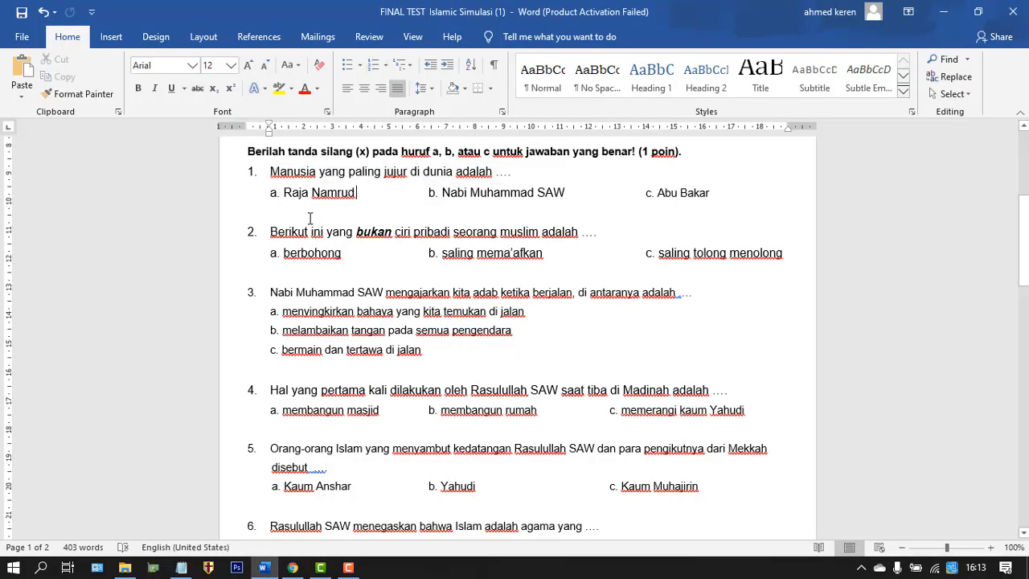
{"action": "left_click_drag", "start_coordinate": [285, 193], "coordinate": [355, 193]}
{"action": "key", "text": "ctrl+c"}
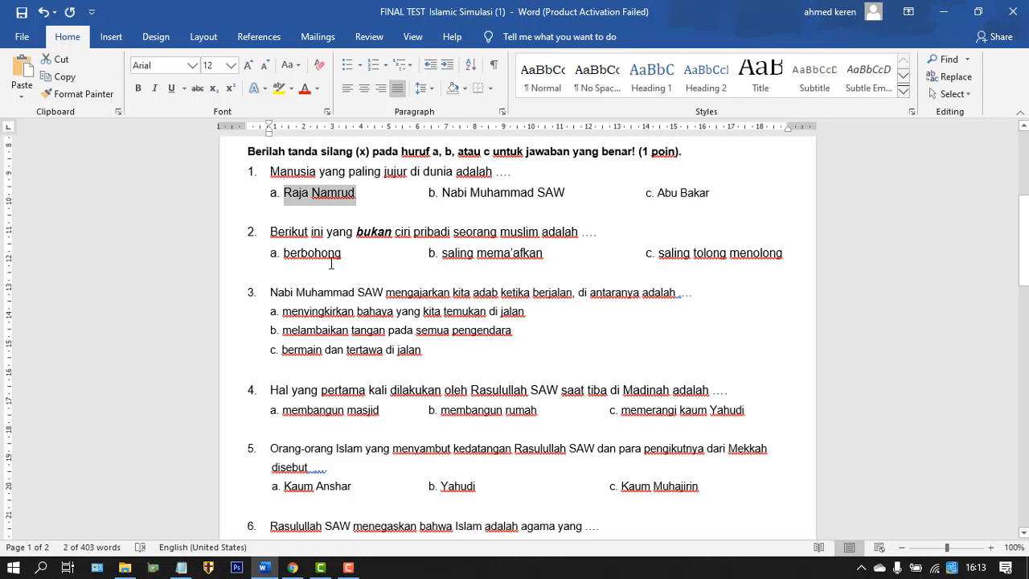
{"action": "left_click", "coordinate": [292, 568]}
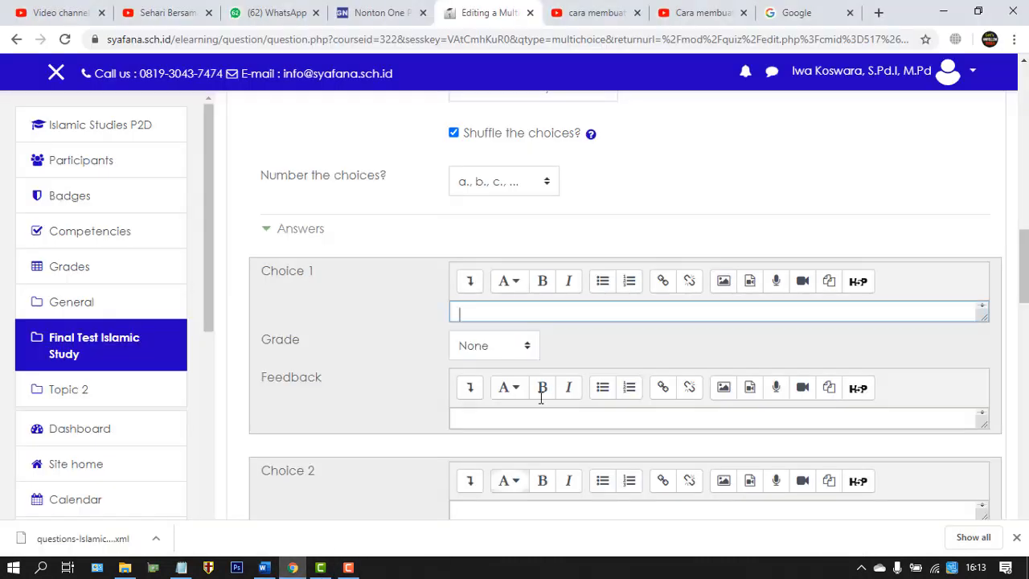
{"action": "key", "text": "ctrl+v"}
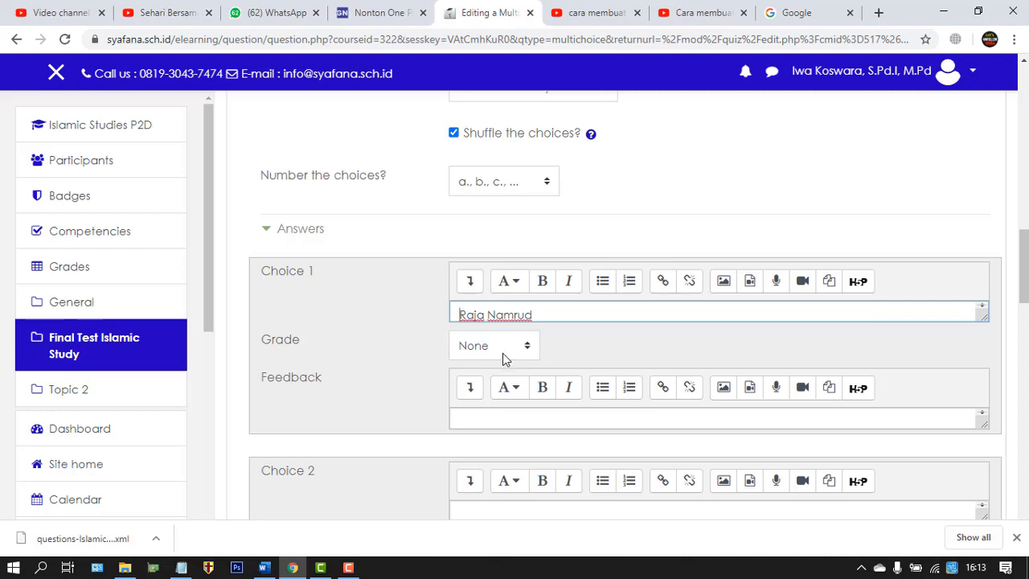
Copy answer b of question 1, "Nabi Muhammad SAW", from the Word document into the Choice 2 answer in Chrome.
{"action": "left_click", "coordinate": [263, 568]}
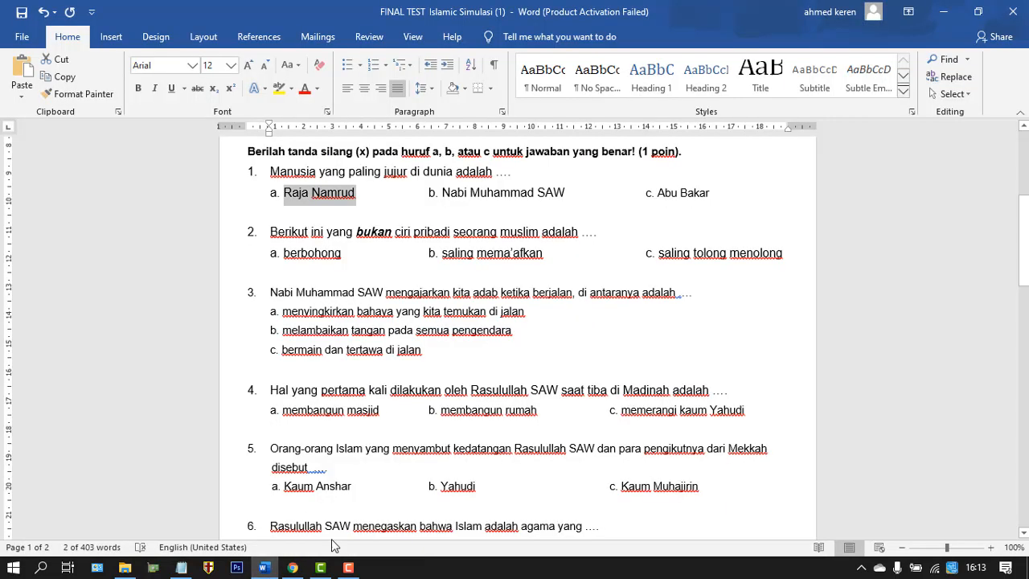
{"action": "left_click", "coordinate": [443, 192]}
{"action": "left_click", "coordinate": [568, 192], "text": "shift"}
{"action": "key", "text": "ctrl+c"}
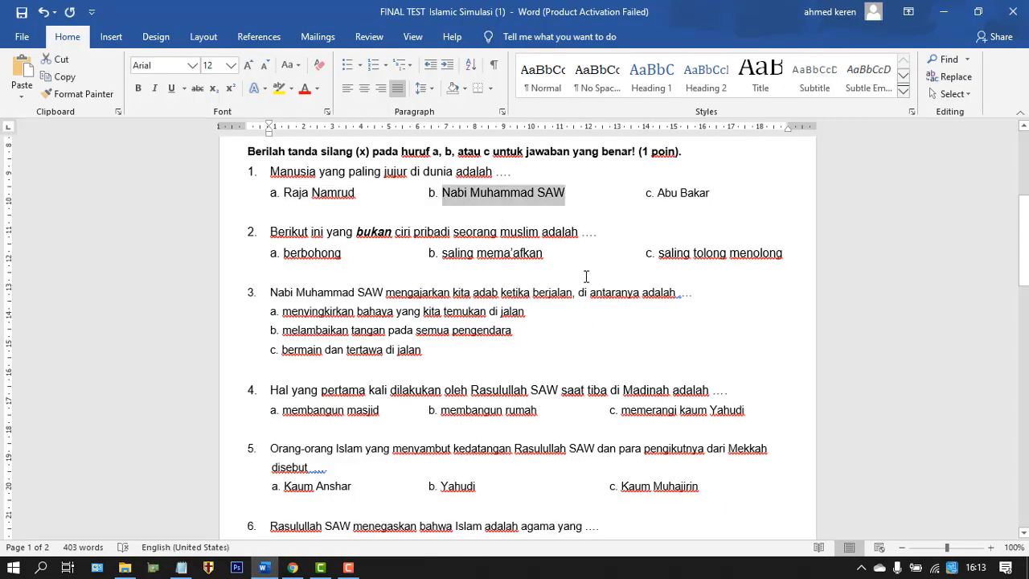
{"action": "left_click", "coordinate": [293, 568]}
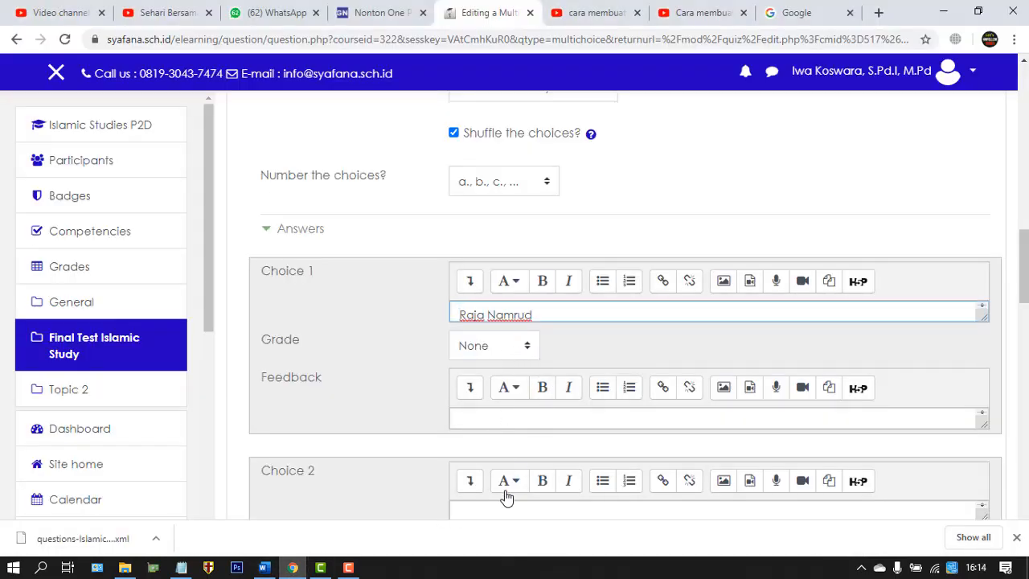
{"action": "scroll", "coordinate": [402, 459], "scroll_direction": "down", "scroll_amount": 2}
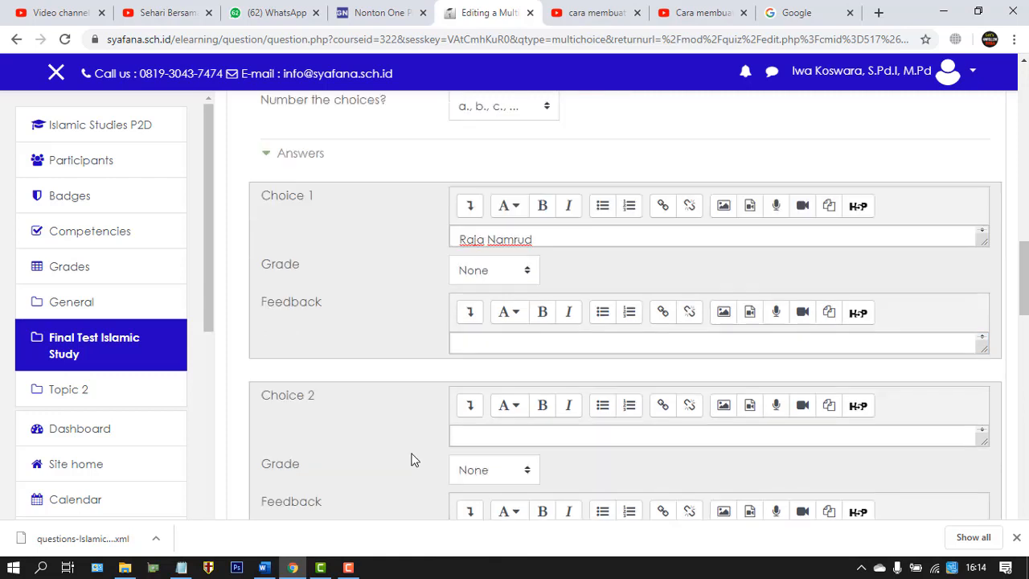
{"action": "left_click", "coordinate": [519, 359]}
{"action": "key", "text": "ctrl+v"}
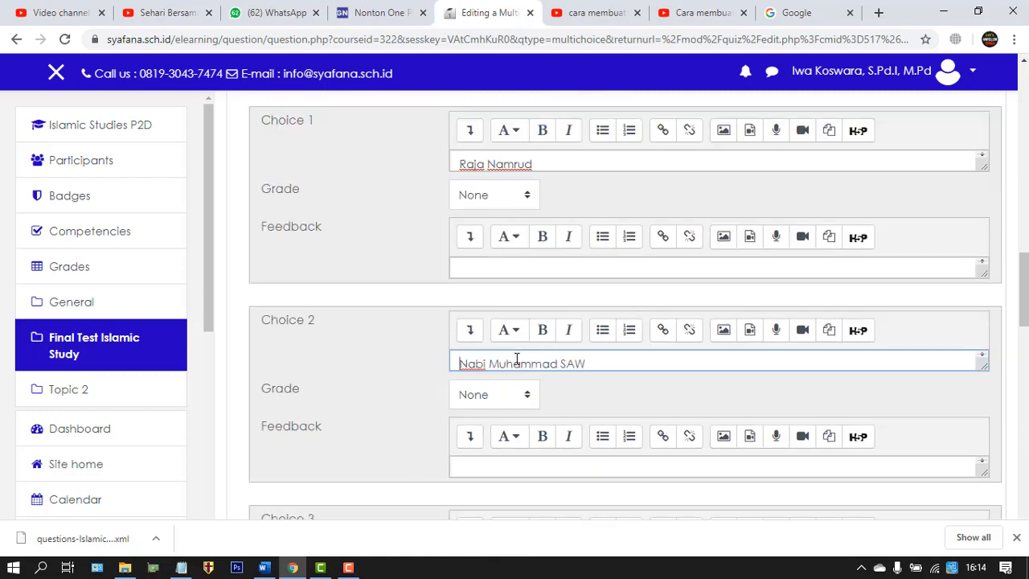
Mark Choice 2 as the correct answer by setting its grade to 100%.
{"action": "left_click", "coordinate": [526, 395]}
{"action": "scroll", "coordinate": [486, 102], "scroll_direction": "down", "scroll_amount": 1}
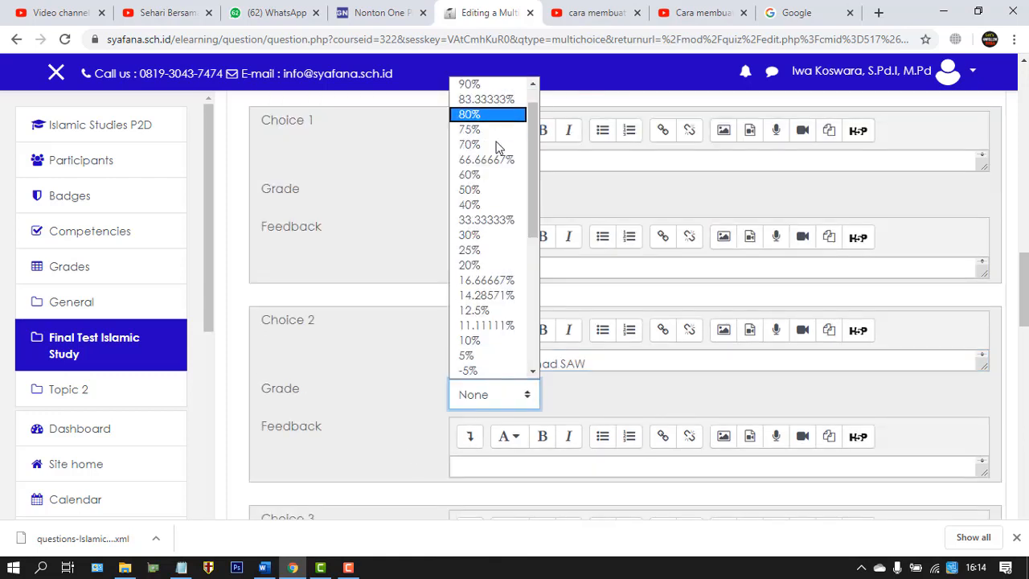
{"action": "scroll", "coordinate": [496, 143], "scroll_direction": "up", "scroll_amount": 1}
{"action": "left_click", "coordinate": [476, 102]}
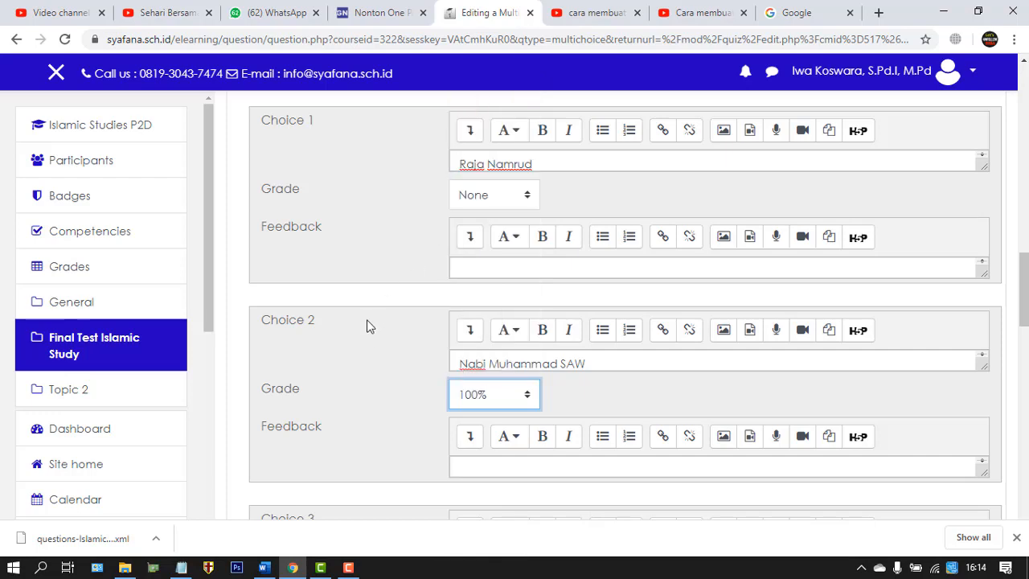
Copy answer c of question 1, "Abu Bakar", from the Word document into the Choice 3 answer in Chrome.
{"action": "scroll", "coordinate": [380, 337], "scroll_direction": "down", "scroll_amount": 3}
{"action": "left_click", "coordinate": [552, 330]}
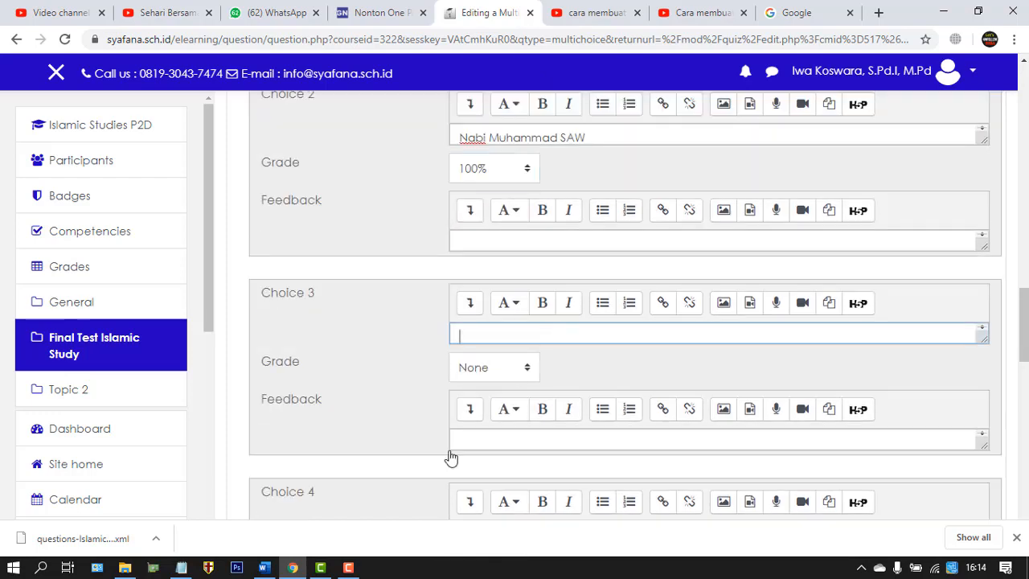
{"action": "left_click", "coordinate": [266, 568]}
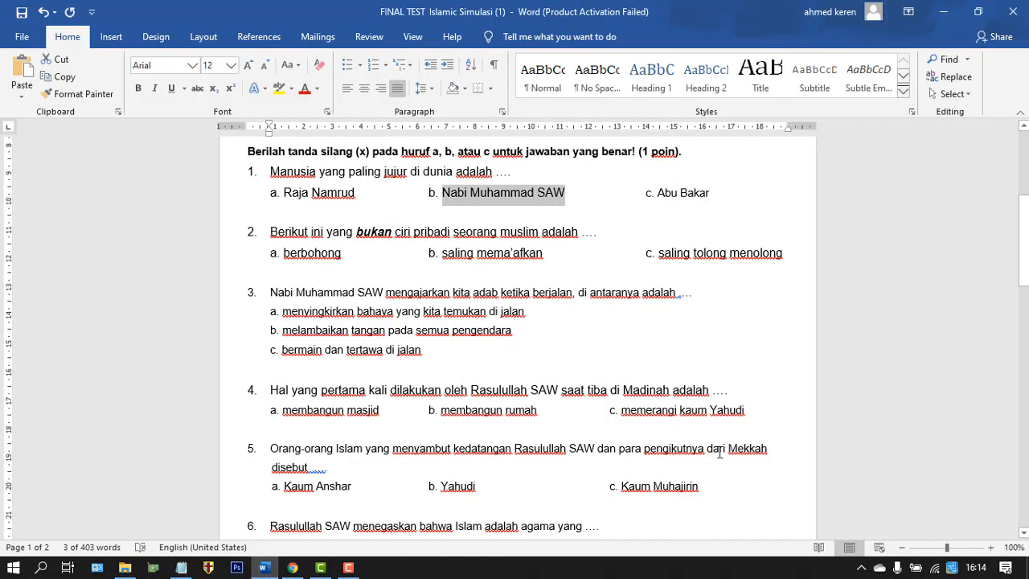
{"action": "left_click", "coordinate": [658, 192]}
{"action": "left_click", "coordinate": [710, 194], "text": "shift"}
{"action": "key", "text": "ctrl+c"}
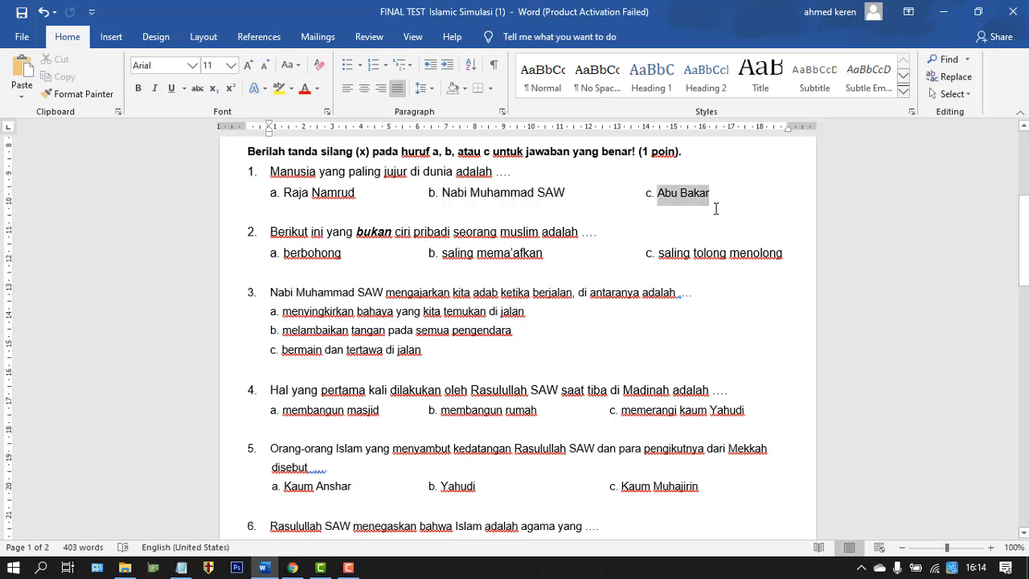
{"action": "left_click", "coordinate": [292, 568]}
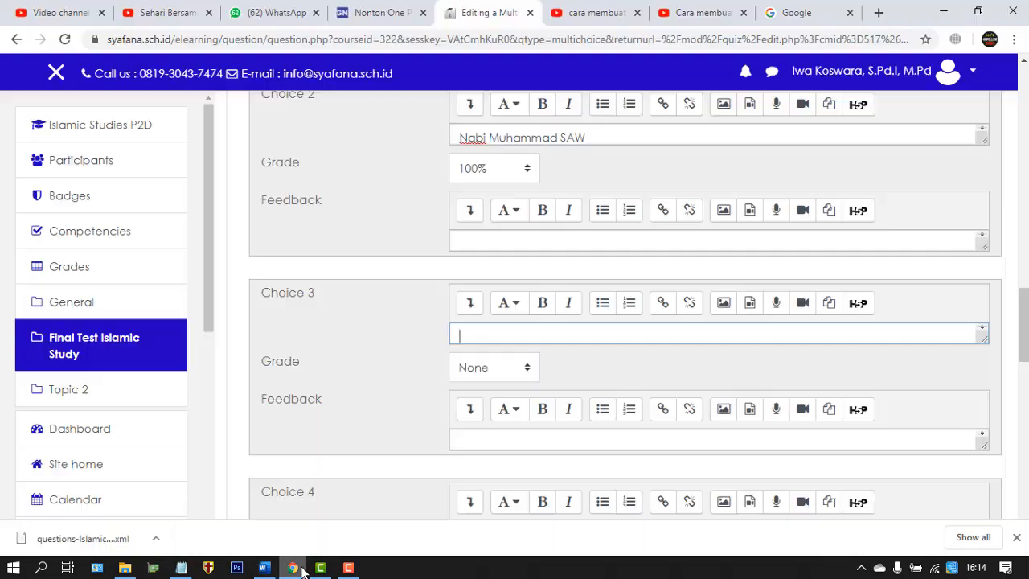
{"action": "key", "text": "ctrl+v"}
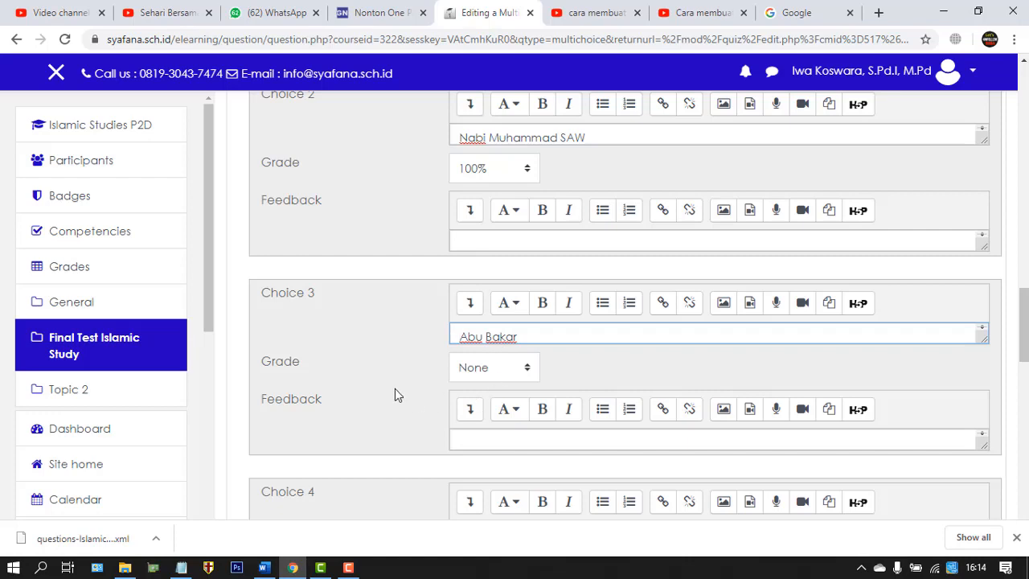
Save the completed question "pertanyaan 1" and return to the quiz editing page, leaving Choices 4 and 5 blank.
{"action": "scroll", "coordinate": [395, 388], "scroll_direction": "down", "scroll_amount": 3}
{"action": "scroll", "coordinate": [397, 391], "scroll_direction": "down", "scroll_amount": 4}
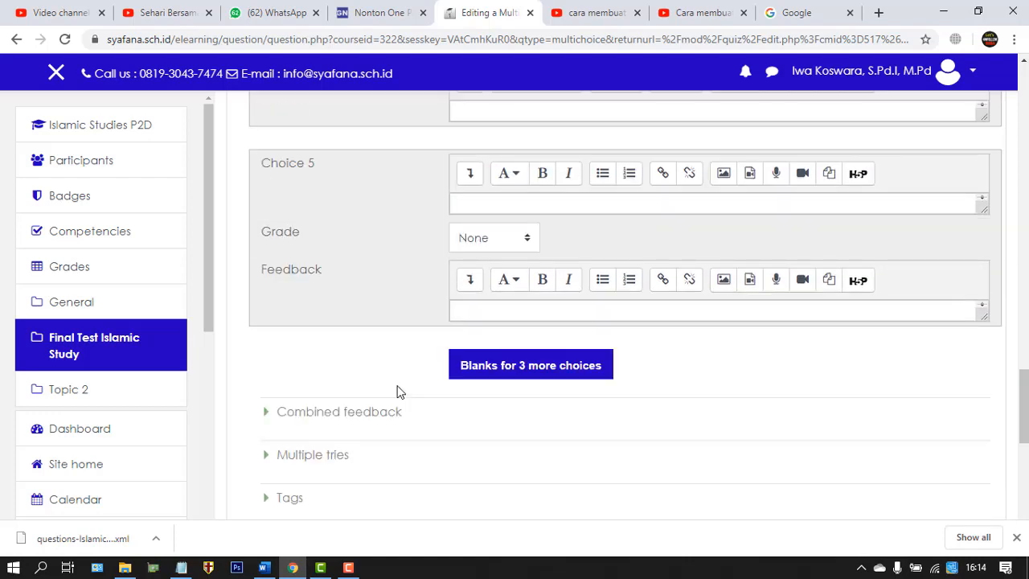
{"action": "scroll", "coordinate": [397, 391], "scroll_direction": "down", "scroll_amount": 2}
{"action": "left_click", "coordinate": [520, 457]}
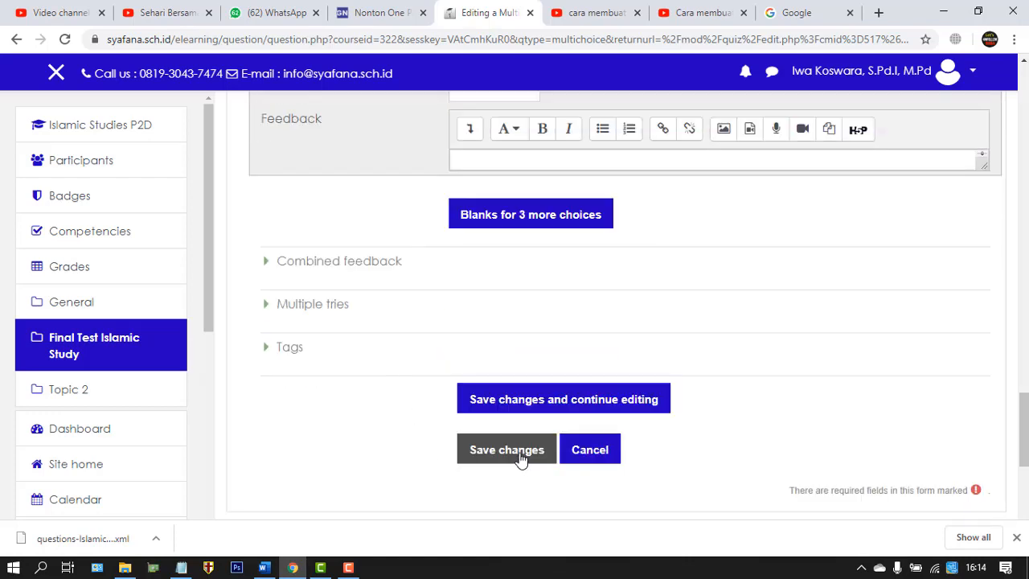
{"action": "left_click", "coordinate": [519, 457]}
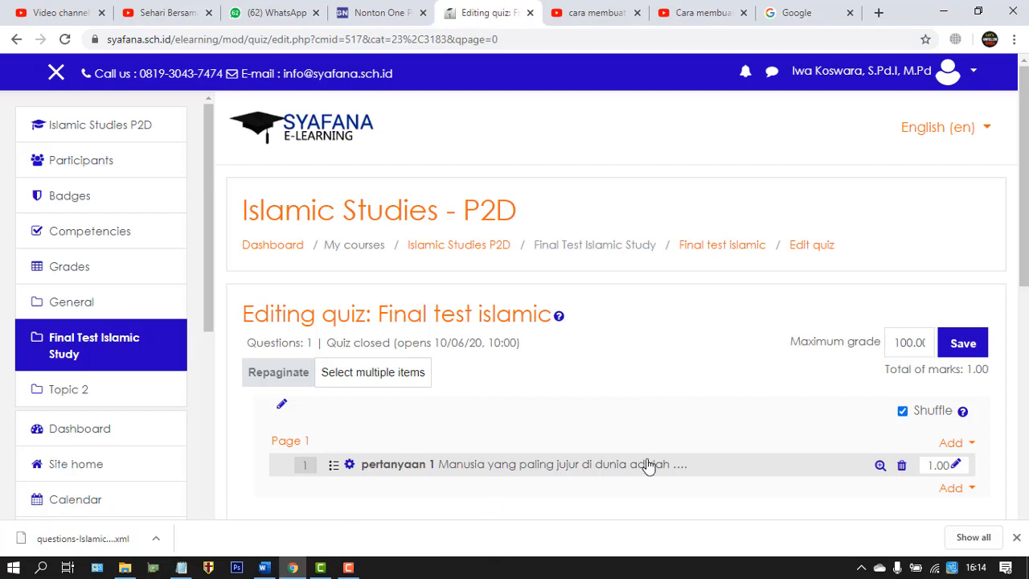
Add another new question of the Multiple choice type below "pertanyaan 1" in the quiz.
{"action": "scroll", "coordinate": [674, 444], "scroll_direction": "down", "scroll_amount": 2}
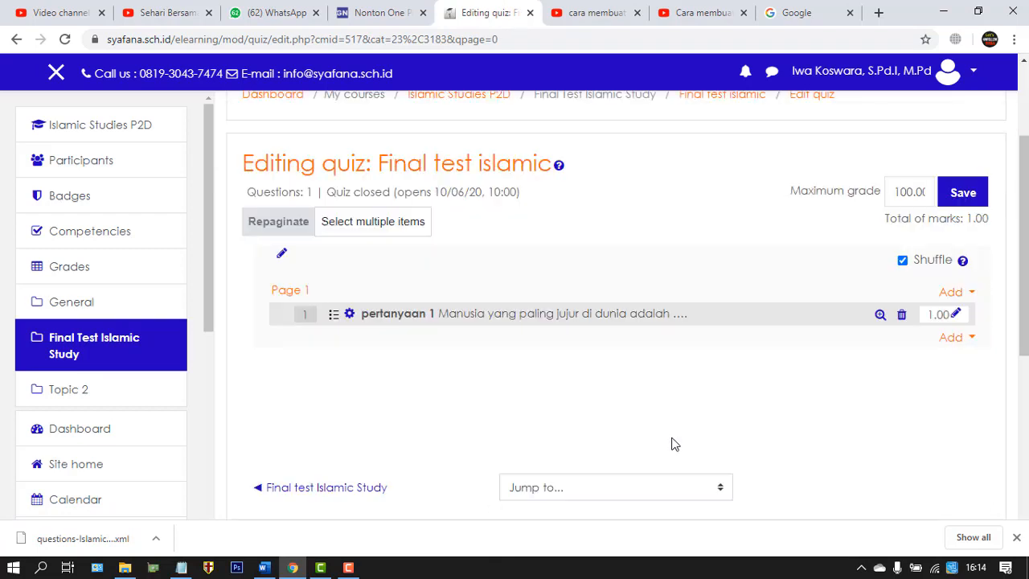
{"action": "left_click", "coordinate": [972, 338]}
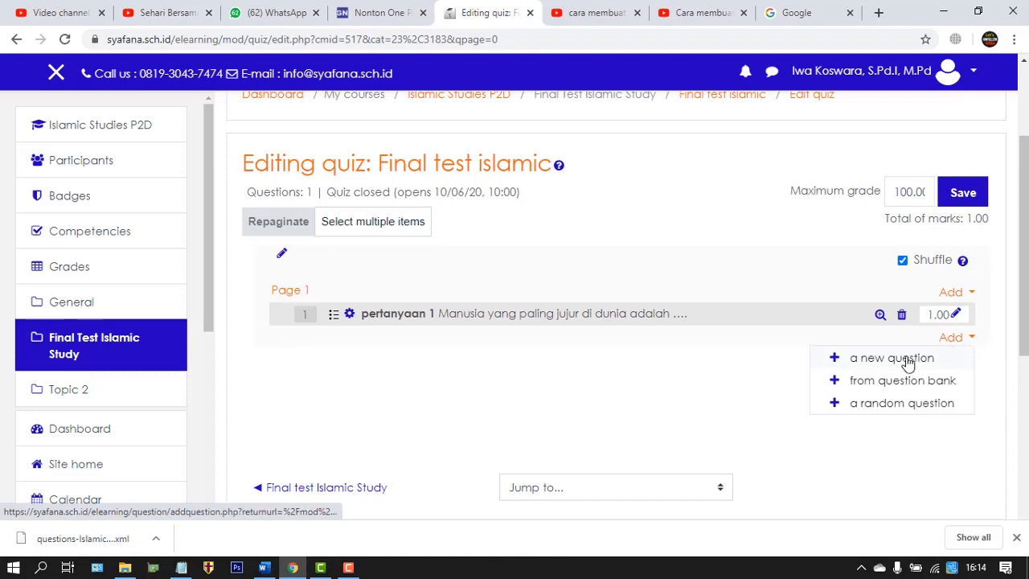
{"action": "left_click", "coordinate": [903, 360]}
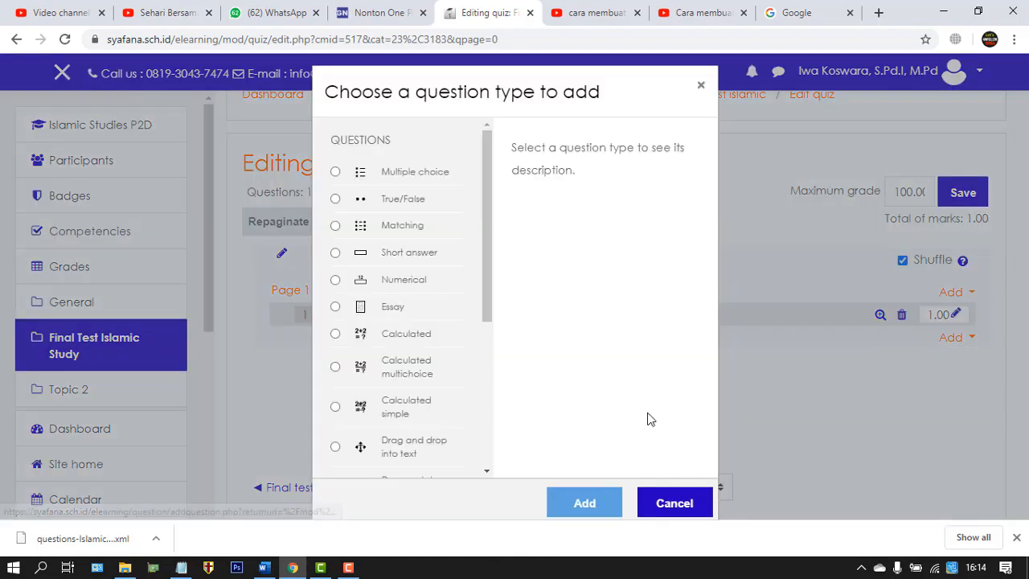
{"action": "left_click", "coordinate": [390, 173]}
{"action": "left_click", "coordinate": [604, 505]}
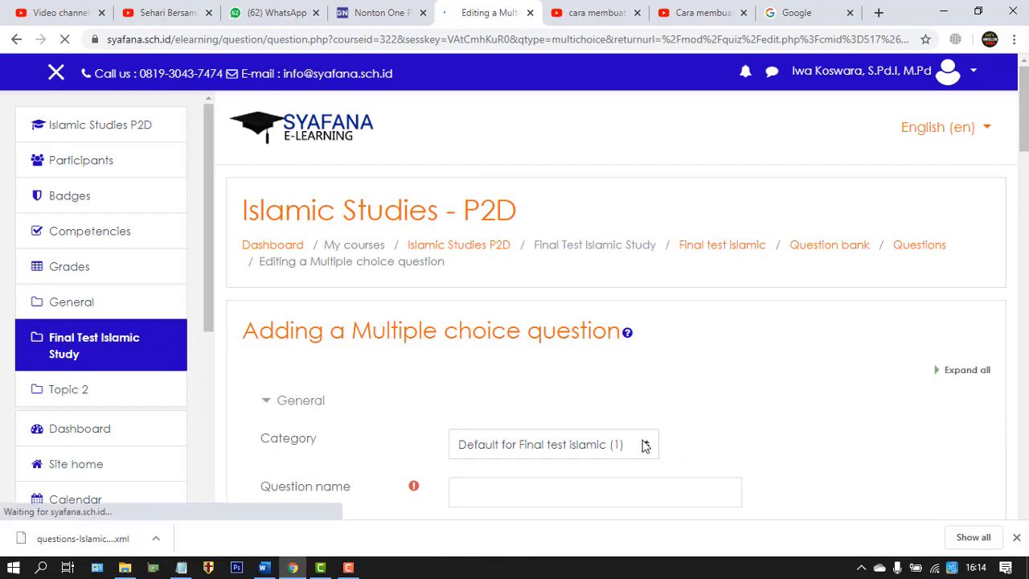
Keep the category "Default for Final test islamic" and name the new question "pertanyaan 2".
{"action": "scroll", "coordinate": [645, 446], "scroll_direction": "down", "scroll_amount": 1}
{"action": "left_click", "coordinate": [648, 371]}
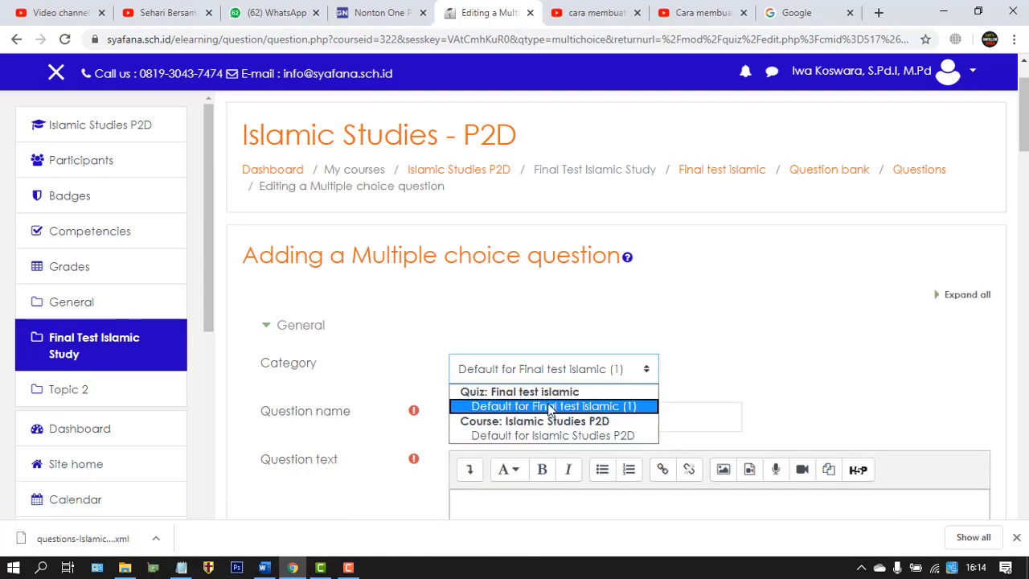
{"action": "left_click", "coordinate": [580, 406]}
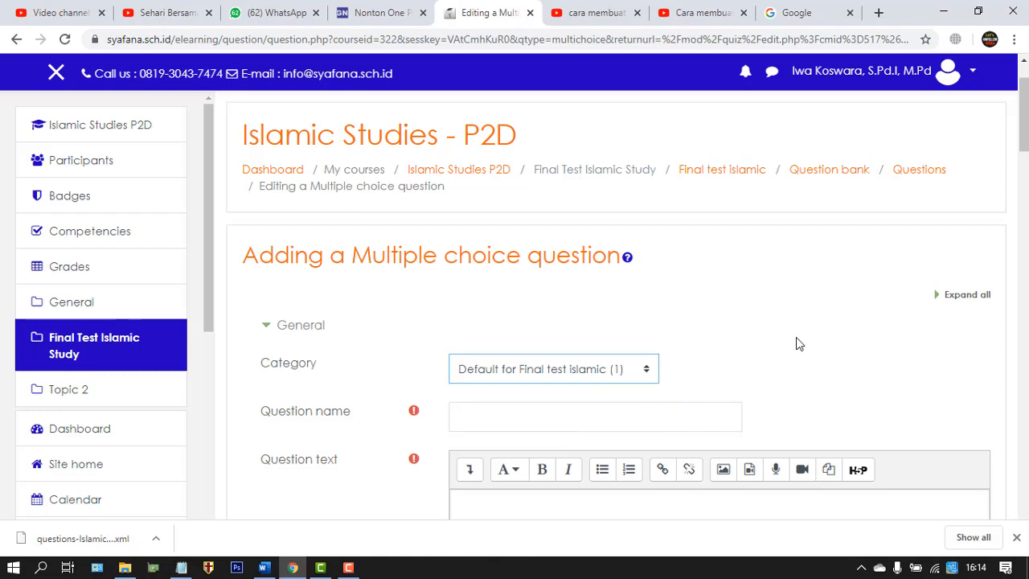
{"action": "scroll", "coordinate": [800, 344], "scroll_direction": "down", "scroll_amount": 1}
{"action": "left_click", "coordinate": [605, 328]}
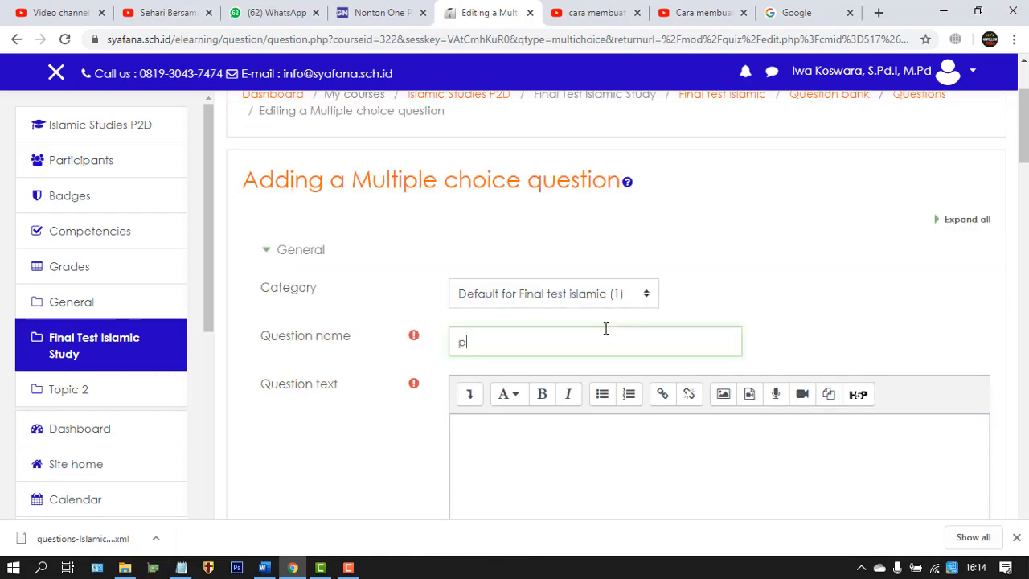
{"action": "type", "text": "pertanyaan "}
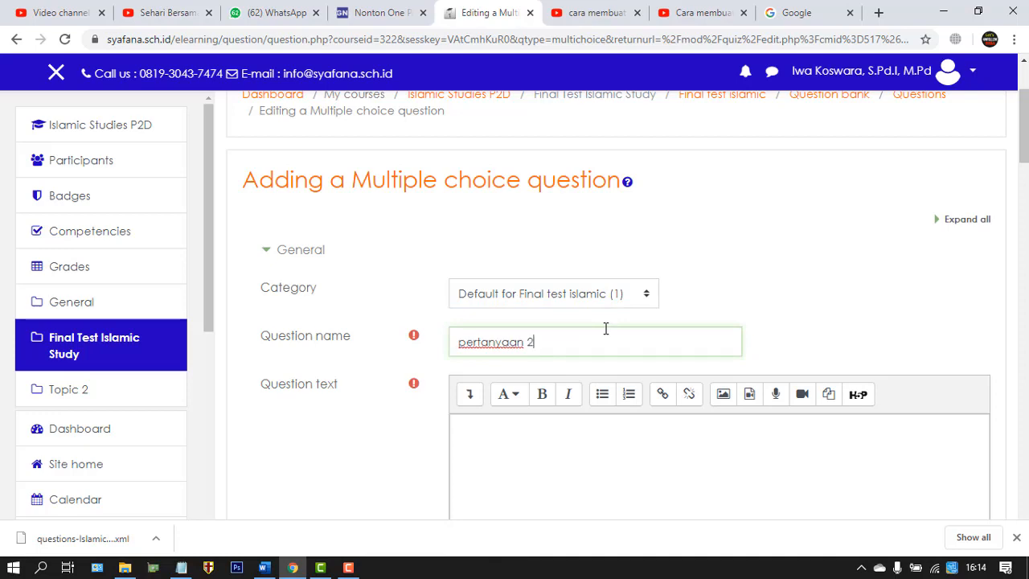
{"action": "type", "text": "2"}
Copy question 2, "Berikut ini yang bukan ciri pribadi seorang muslim adalah ....", from the Word document into the question text in Chrome.
{"action": "left_click", "coordinate": [264, 568]}
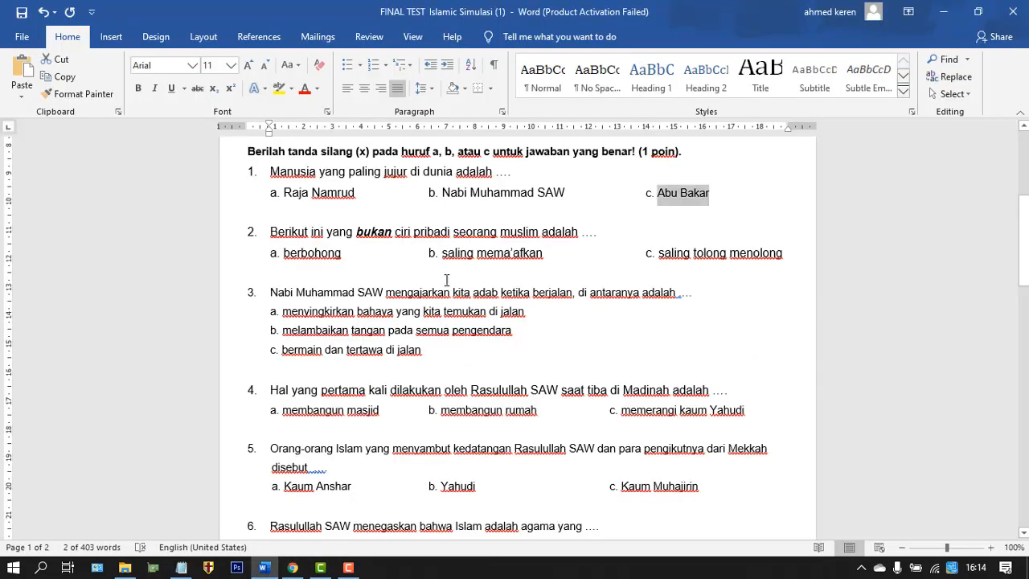
{"action": "left_click", "coordinate": [273, 232]}
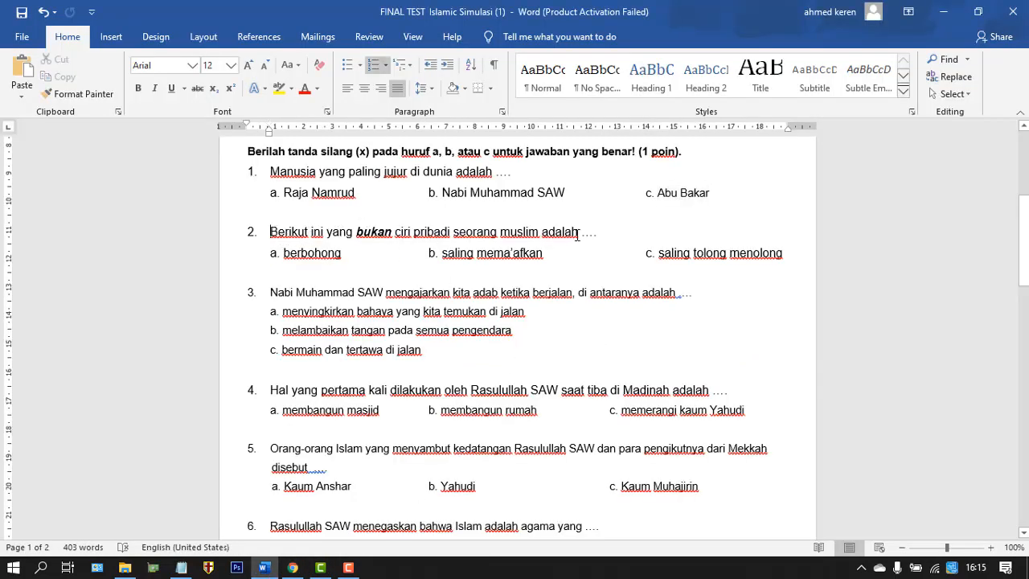
{"action": "left_click", "coordinate": [592, 233], "text": "shift"}
{"action": "key", "text": "shift+End"}
{"action": "key", "text": "ctrl+c"}
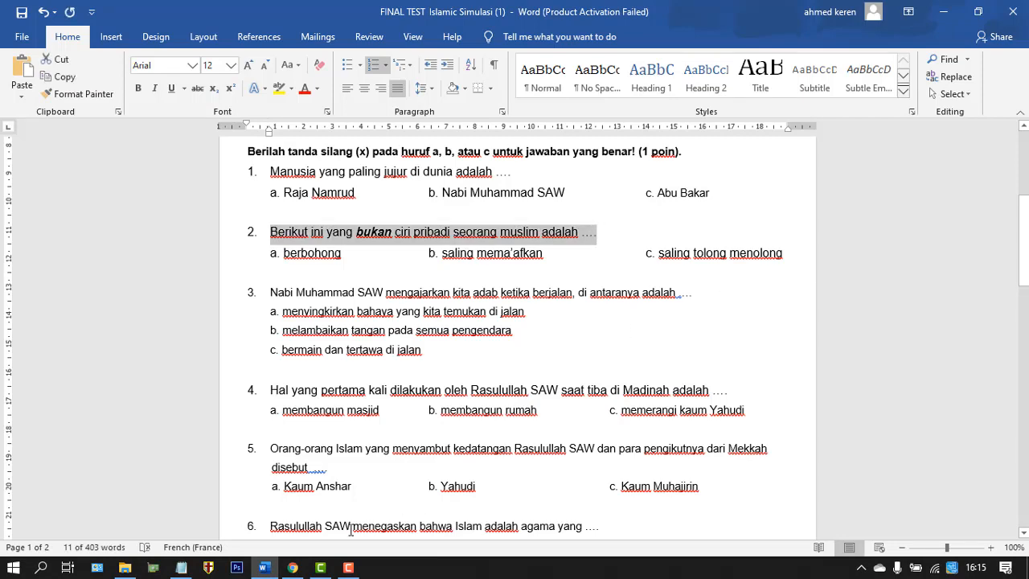
{"action": "left_click", "coordinate": [292, 568]}
{"action": "left_click", "coordinate": [516, 440]}
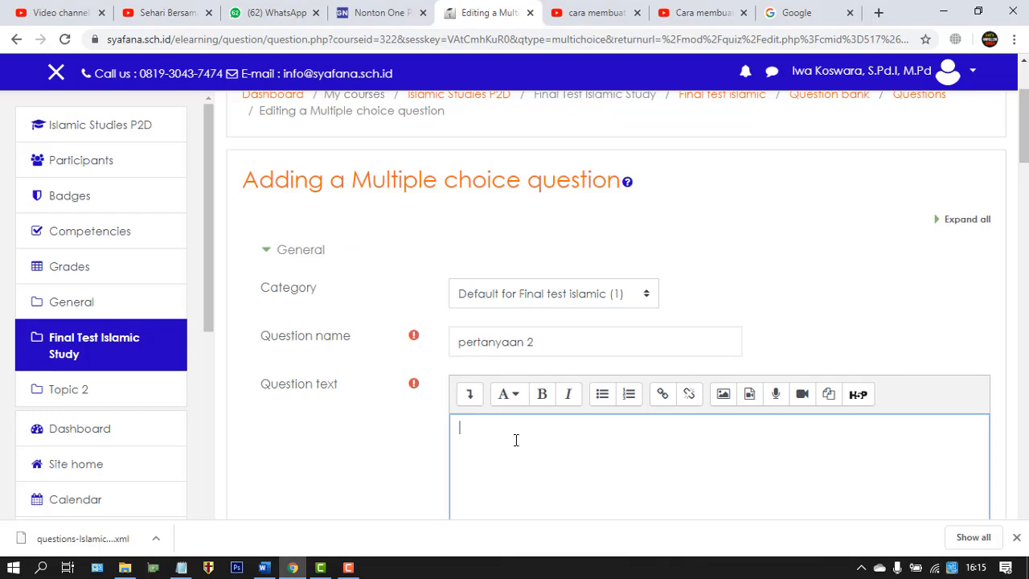
{"action": "key", "text": "ctrl+v"}
{"action": "scroll", "coordinate": [343, 431], "scroll_direction": "down", "scroll_amount": 4}
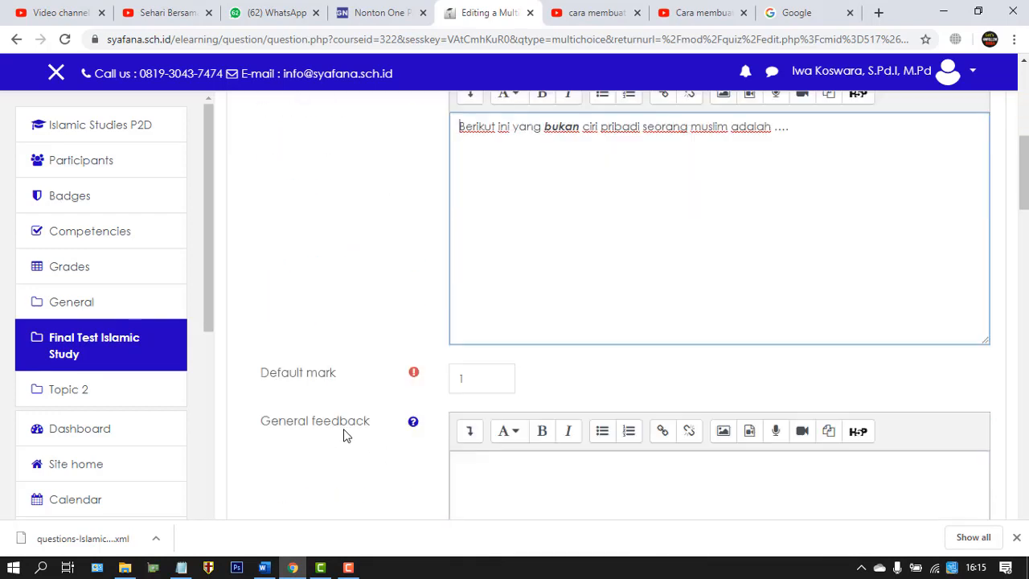
Set the ID number of question "pertanyaan 2" to is2.
{"action": "scroll", "coordinate": [361, 432], "scroll_direction": "down", "scroll_amount": 2}
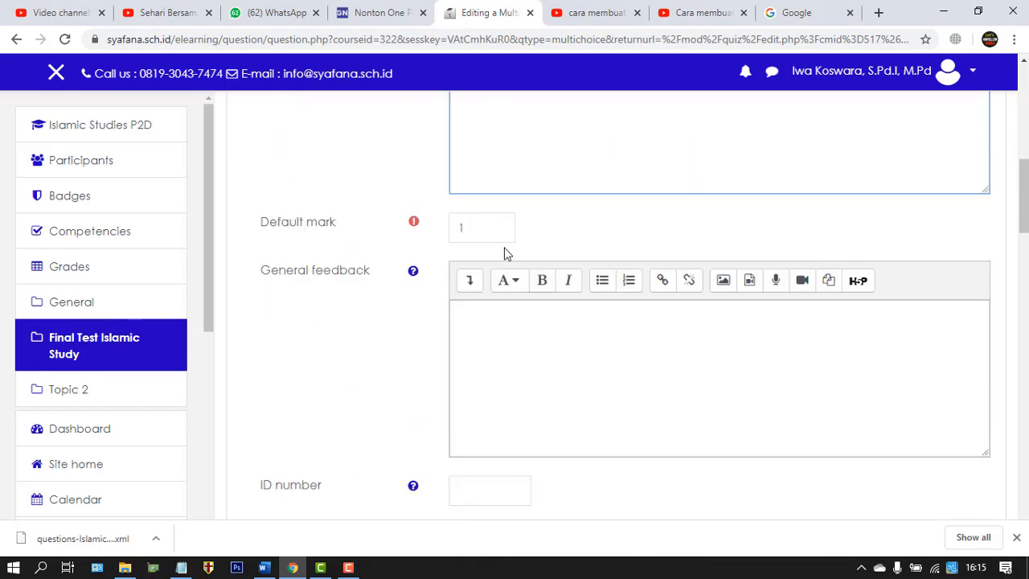
{"action": "scroll", "coordinate": [496, 368], "scroll_direction": "down", "scroll_amount": 2}
{"action": "left_click", "coordinate": [485, 346]}
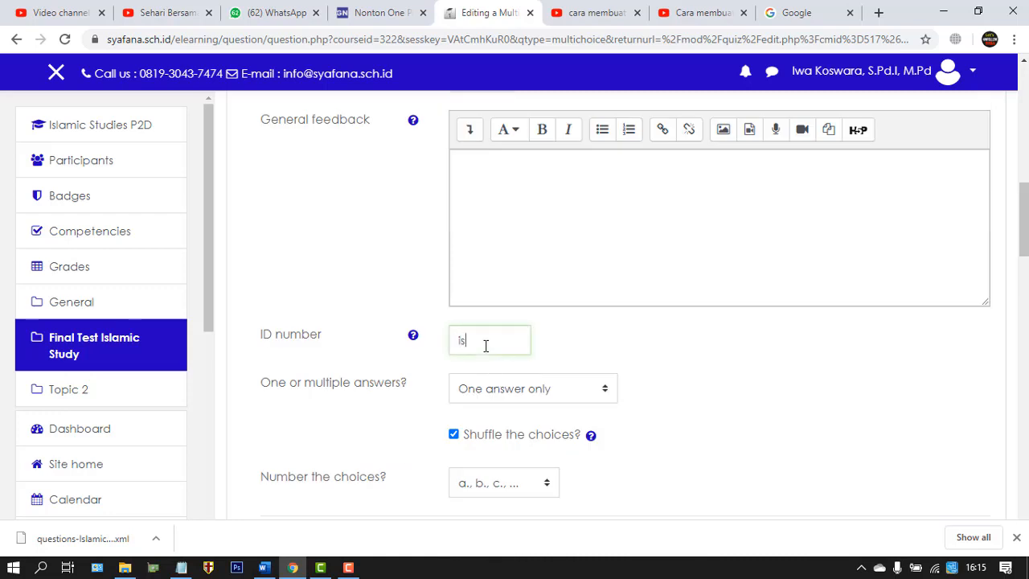
Copy answer a of question 2, "berbohong", from the Word document into Choice 1 in Chrome and set its grade to 100%.
{"action": "scroll", "coordinate": [650, 423], "scroll_direction": "down", "scroll_amount": 4}
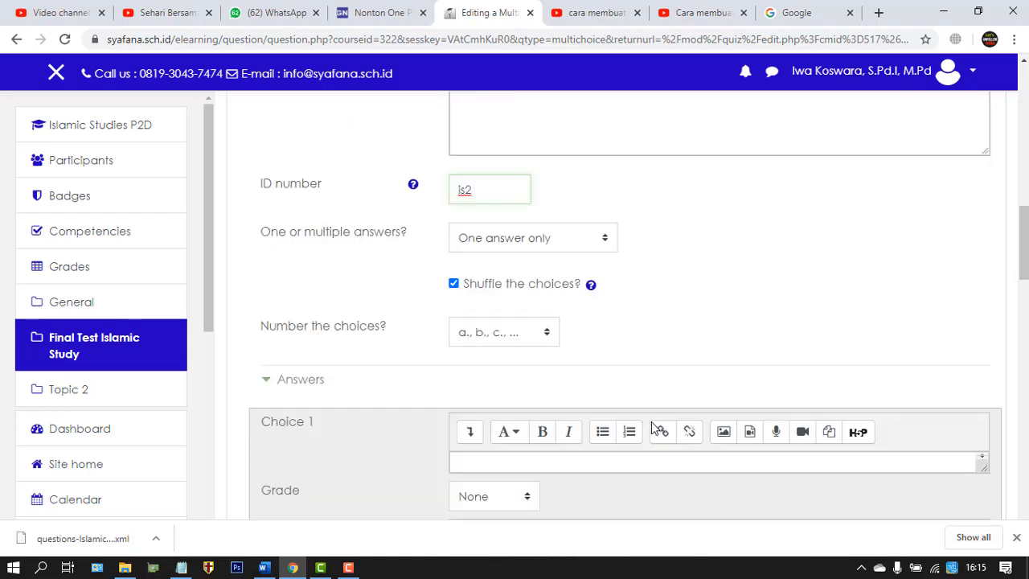
{"action": "left_click", "coordinate": [264, 566]}
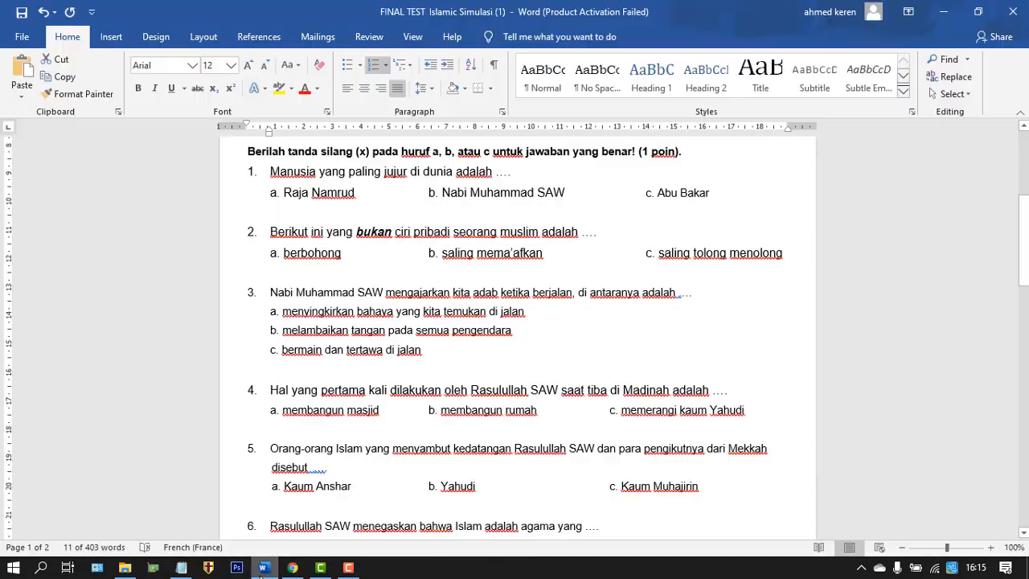
{"action": "left_click", "coordinate": [284, 254]}
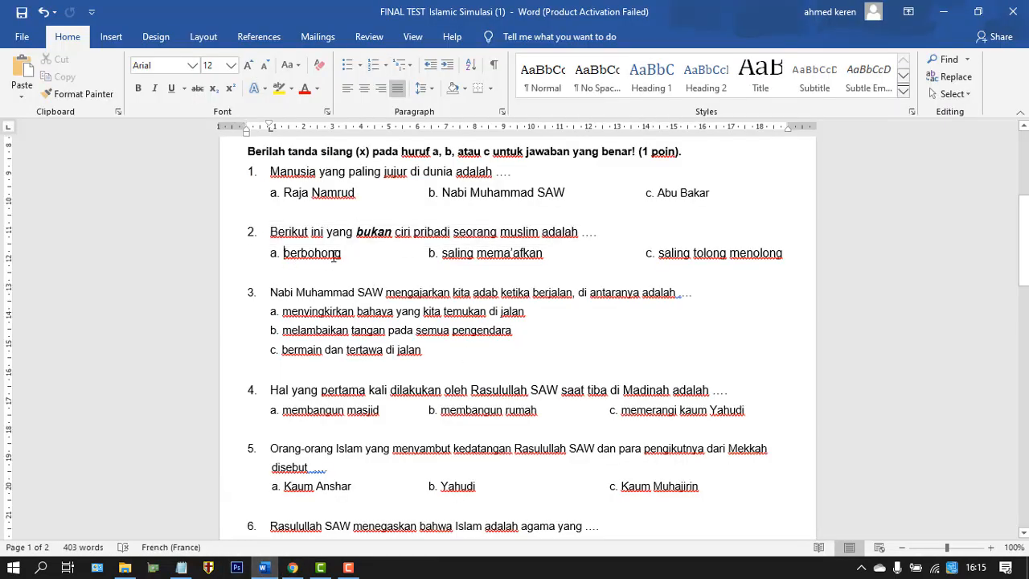
{"action": "double_click", "coordinate": [340, 254]}
{"action": "key", "text": "ctrl+c"}
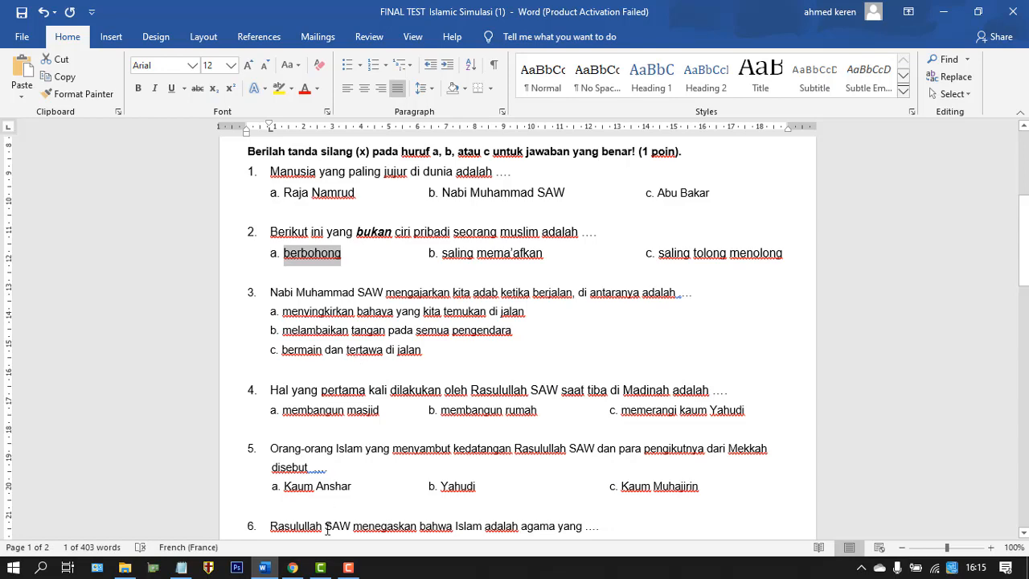
{"action": "left_click", "coordinate": [292, 568]}
{"action": "left_click", "coordinate": [499, 310]}
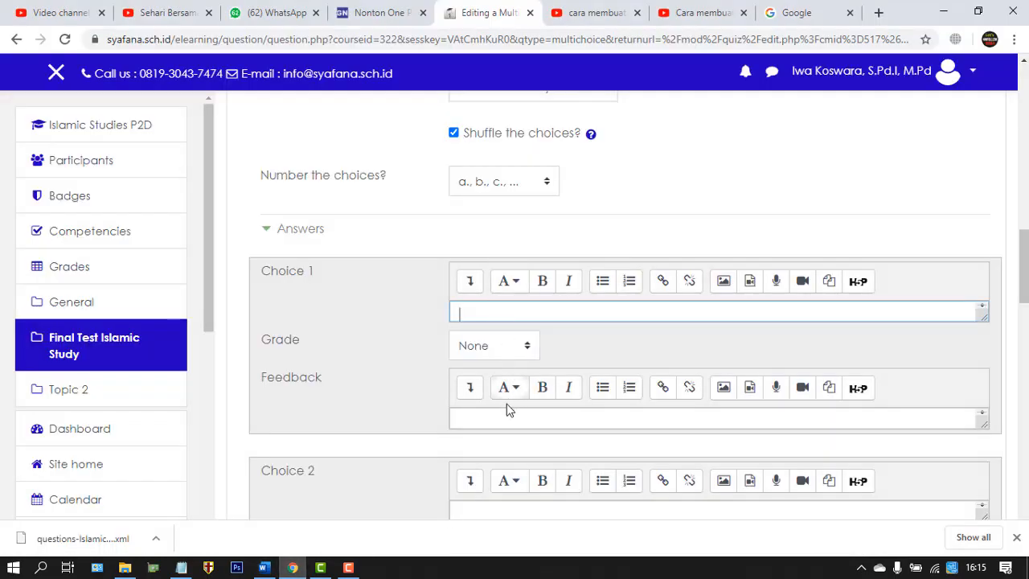
{"action": "key", "text": "ctrl+v"}
{"action": "left_click", "coordinate": [523, 345]}
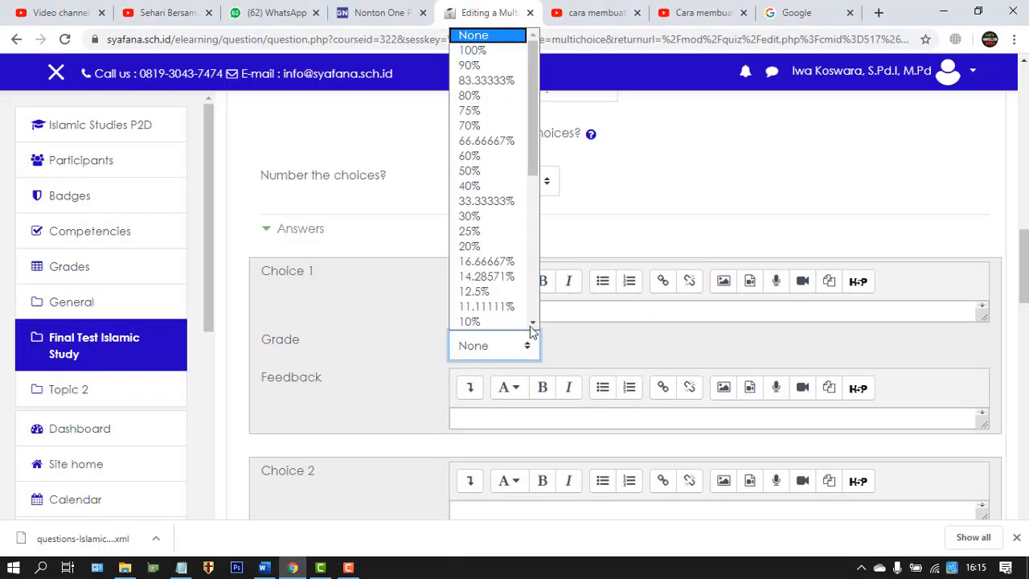
{"action": "left_click", "coordinate": [483, 50]}
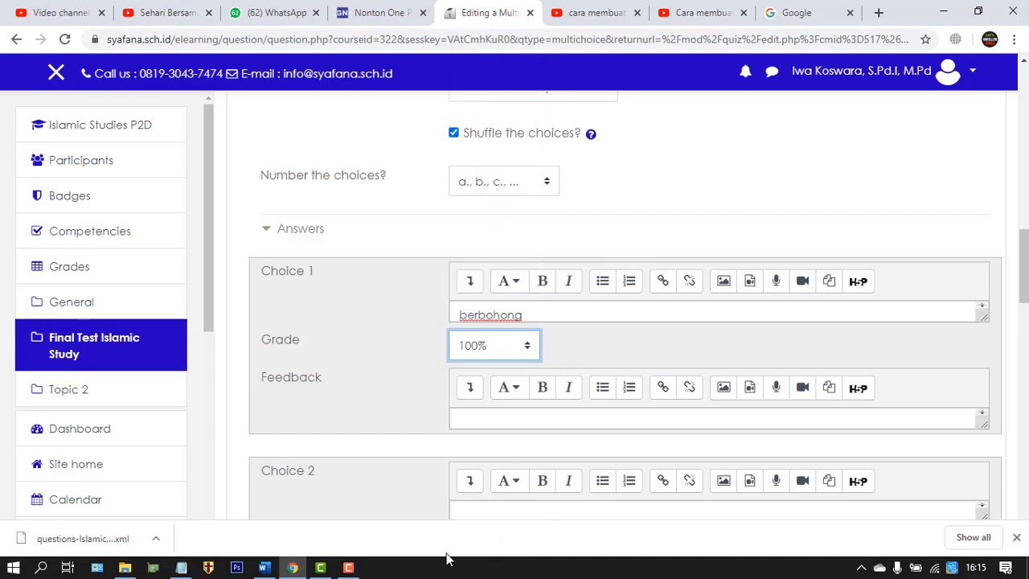
Copy answer b of question 2, "saling mema'afkan", in the Word document and return to the question form in Chrome.
{"action": "left_click", "coordinate": [264, 567]}
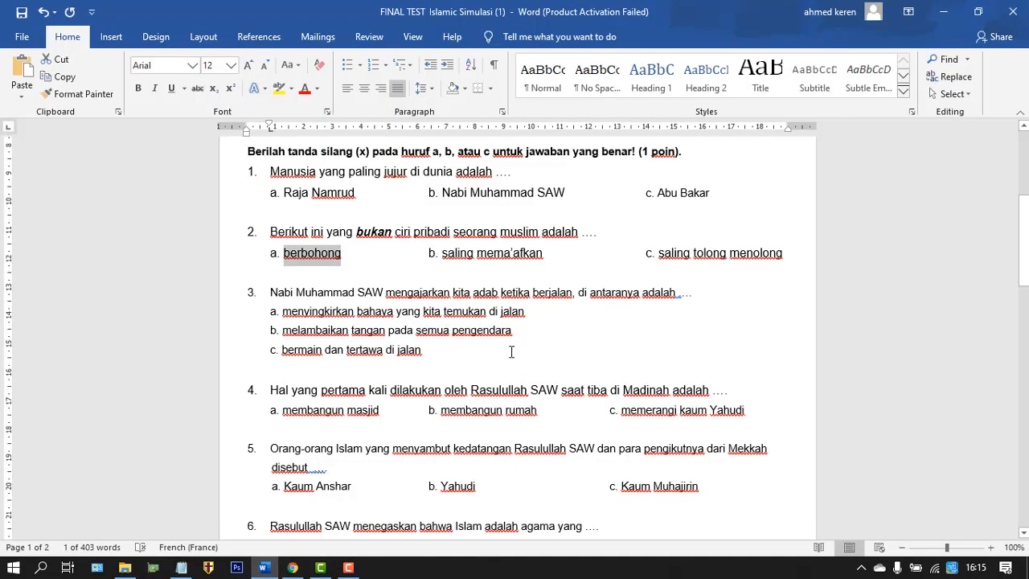
{"action": "left_click", "coordinate": [443, 253]}
{"action": "left_click", "coordinate": [546, 253], "text": "shift"}
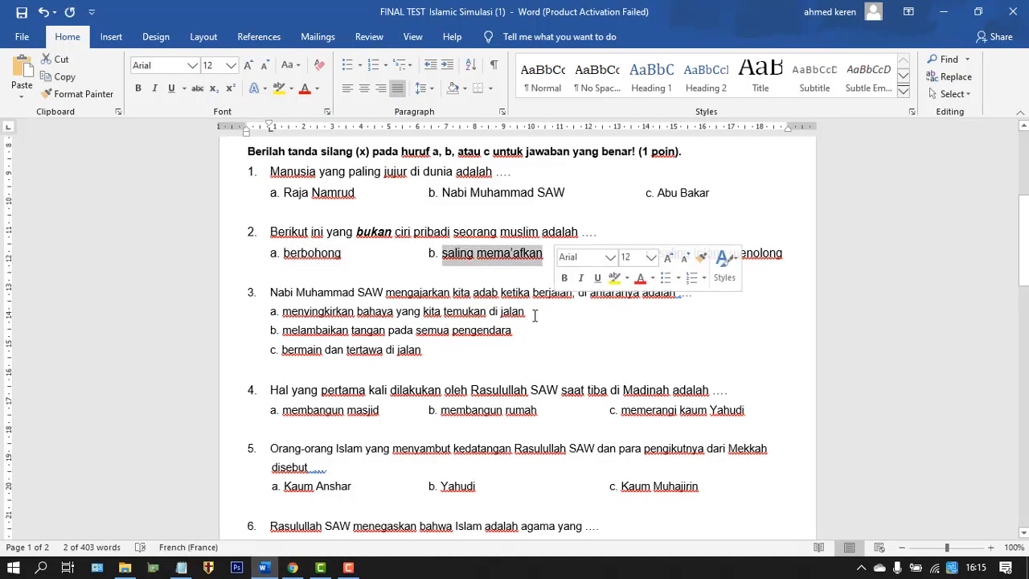
{"action": "left_click", "coordinate": [250, 572]}
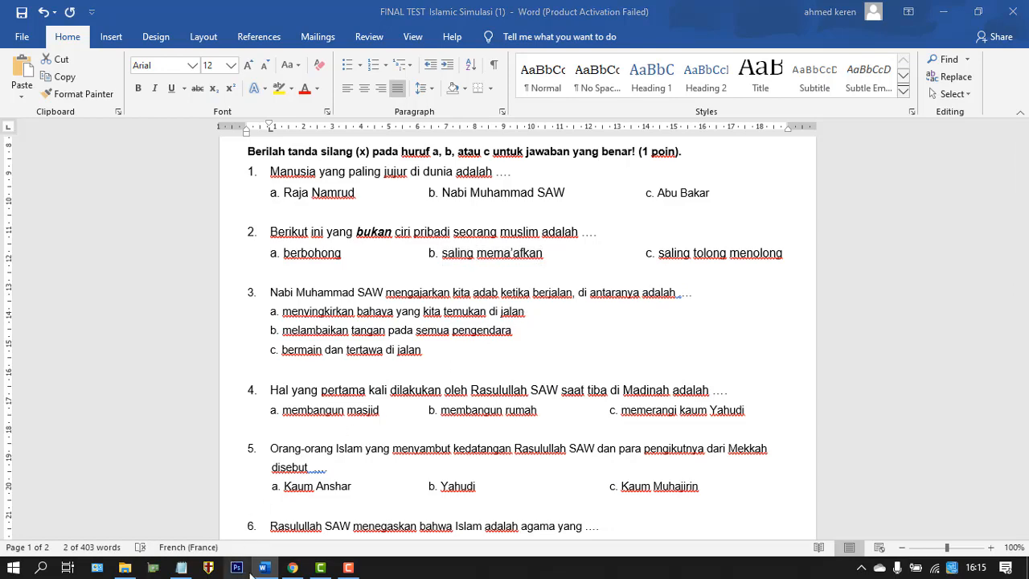
{"action": "left_click", "coordinate": [293, 568]}
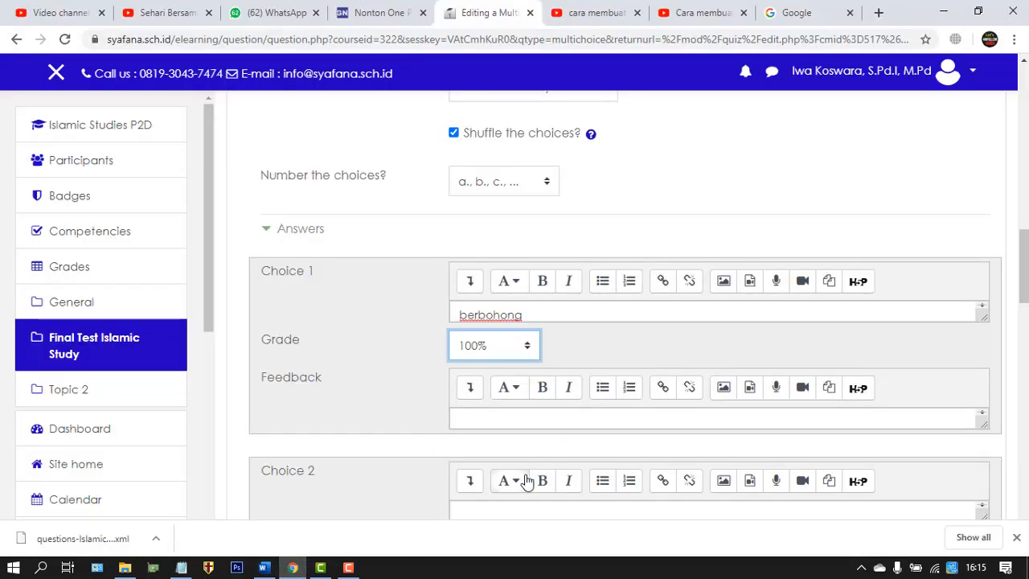
{"action": "scroll", "coordinate": [333, 401], "scroll_direction": "down", "scroll_amount": 2}
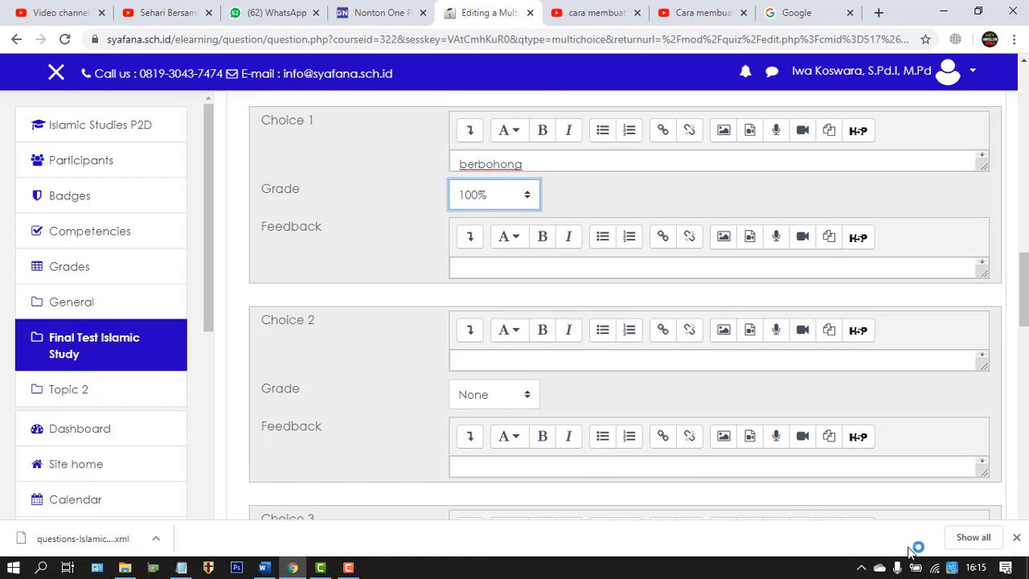
{"action": "left_click", "coordinate": [935, 566]}
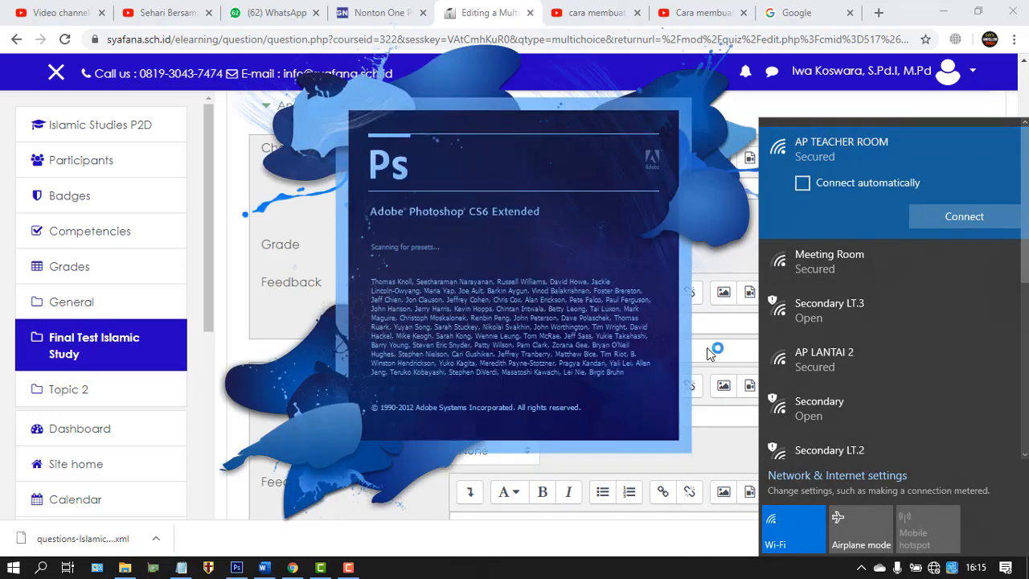
{"action": "scroll", "coordinate": [563, 434], "scroll_direction": "down", "scroll_amount": 1}
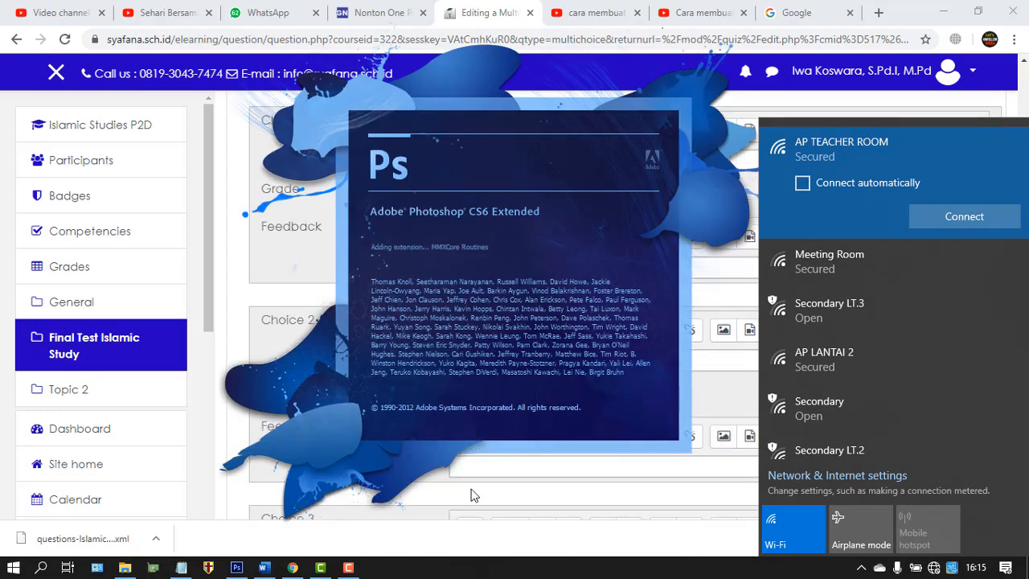
{"action": "left_click", "coordinate": [321, 567]}
{"action": "left_click", "coordinate": [348, 567]}
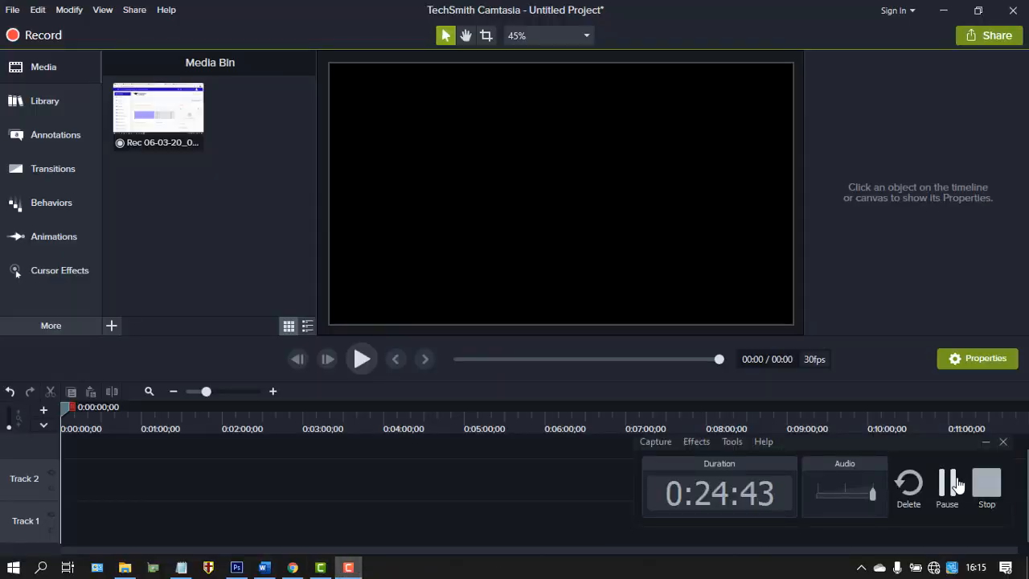
{"action": "left_click", "coordinate": [949, 483]}
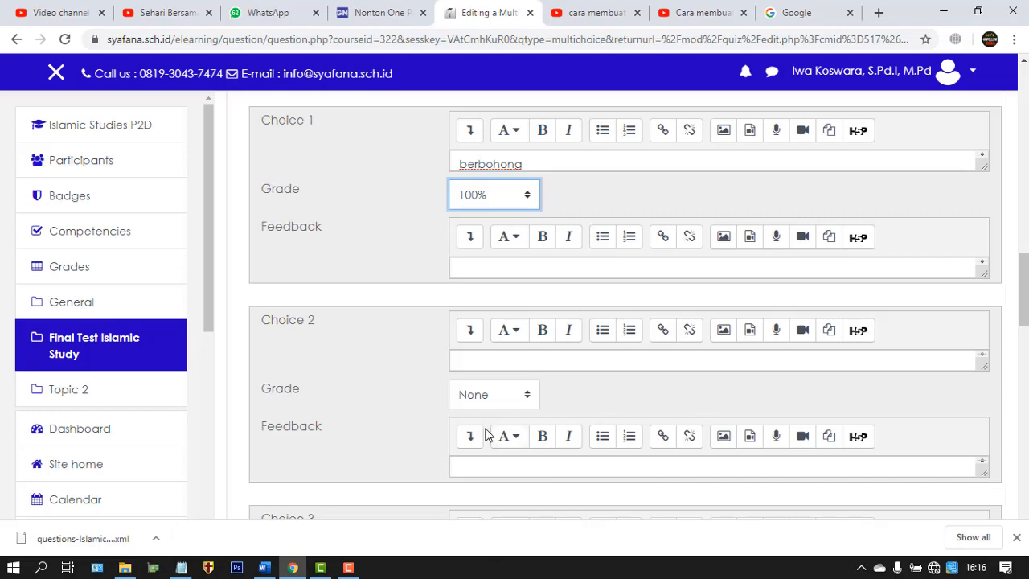
{"action": "scroll", "coordinate": [439, 391], "scroll_direction": "up", "scroll_amount": 2}
{"action": "scroll", "coordinate": [439, 392], "scroll_direction": "up", "scroll_amount": 1}
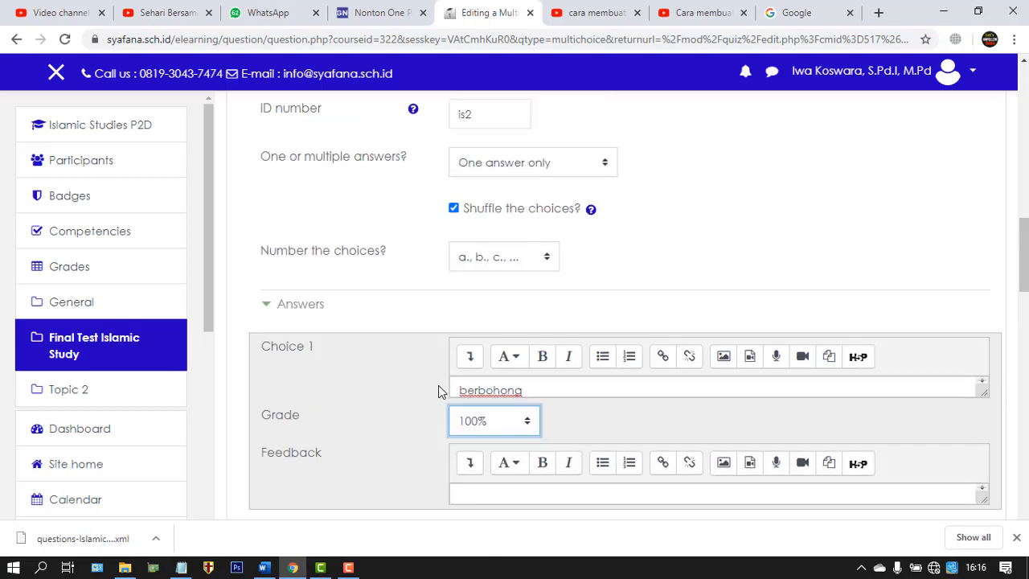
{"action": "scroll", "coordinate": [439, 391], "scroll_direction": "down", "scroll_amount": 2}
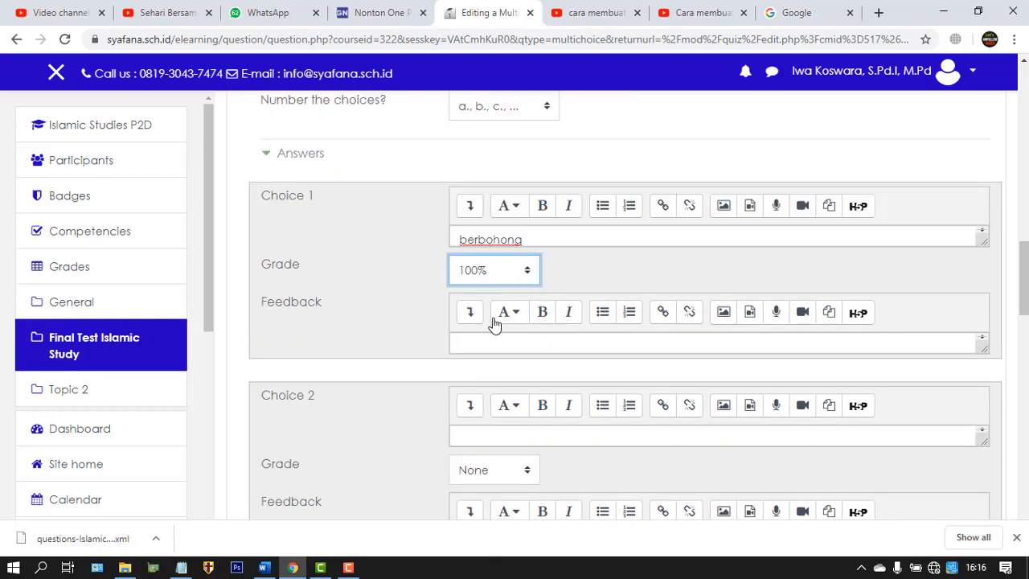
Close the unneeded Photoshop window and return to the Word document.
{"action": "left_click", "coordinate": [264, 568]}
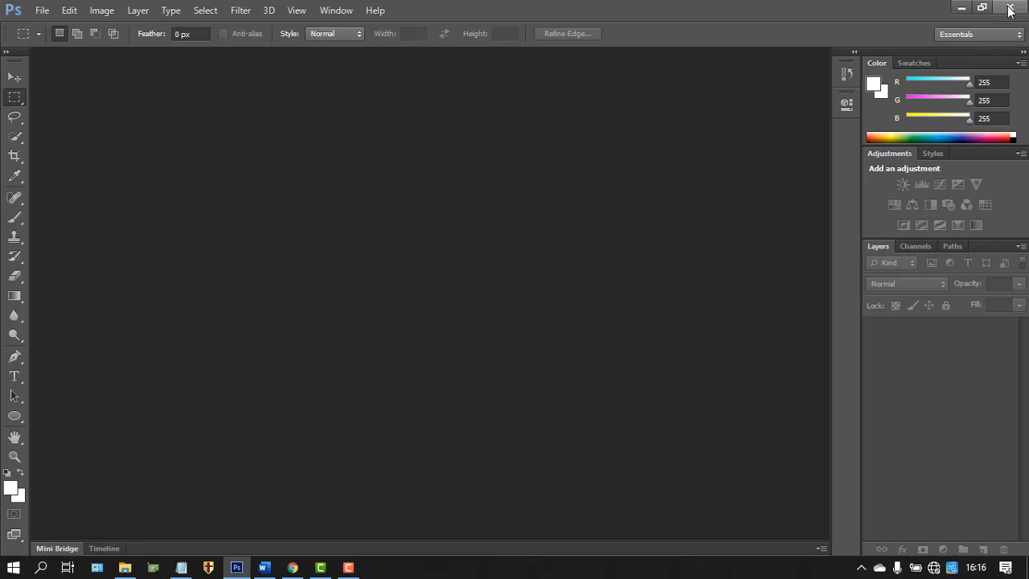
{"action": "mouse_move", "coordinate": [239, 572]}
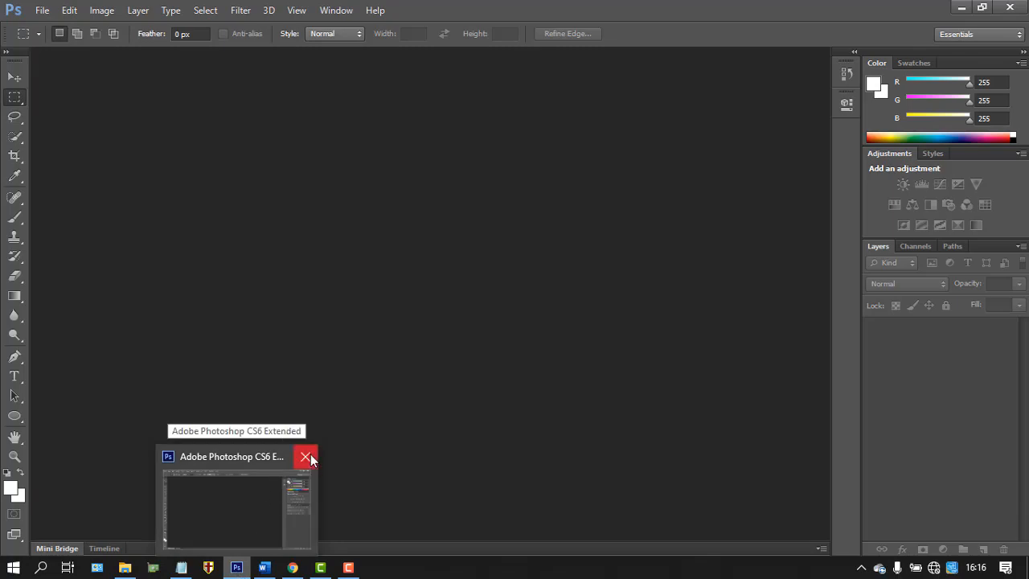
{"action": "left_click", "coordinate": [306, 457]}
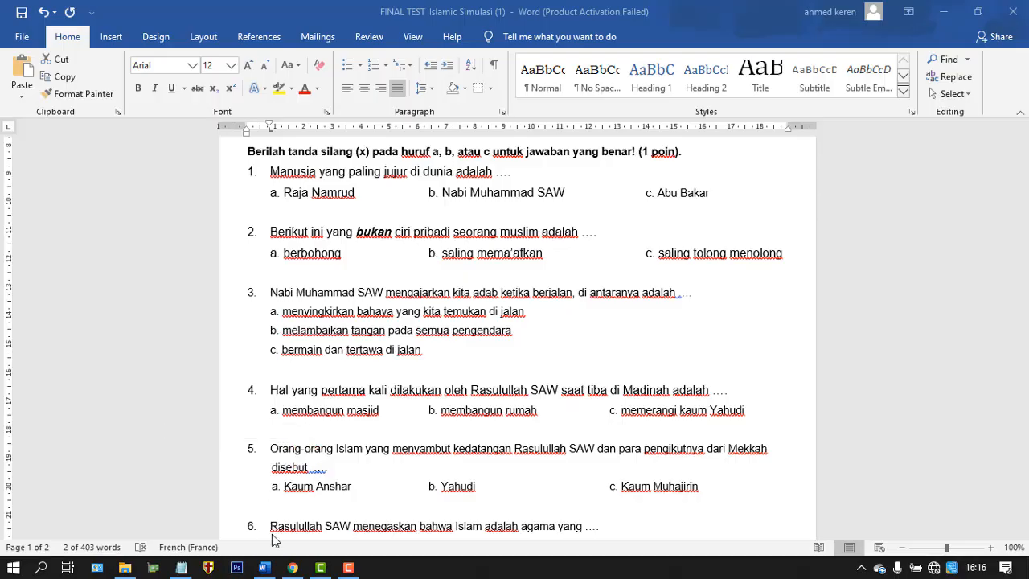
Reconnect the computer to the Wi-Fi network AP TEACHER ROOM and switch back to the question form in Chrome.
{"action": "left_click", "coordinate": [935, 569]}
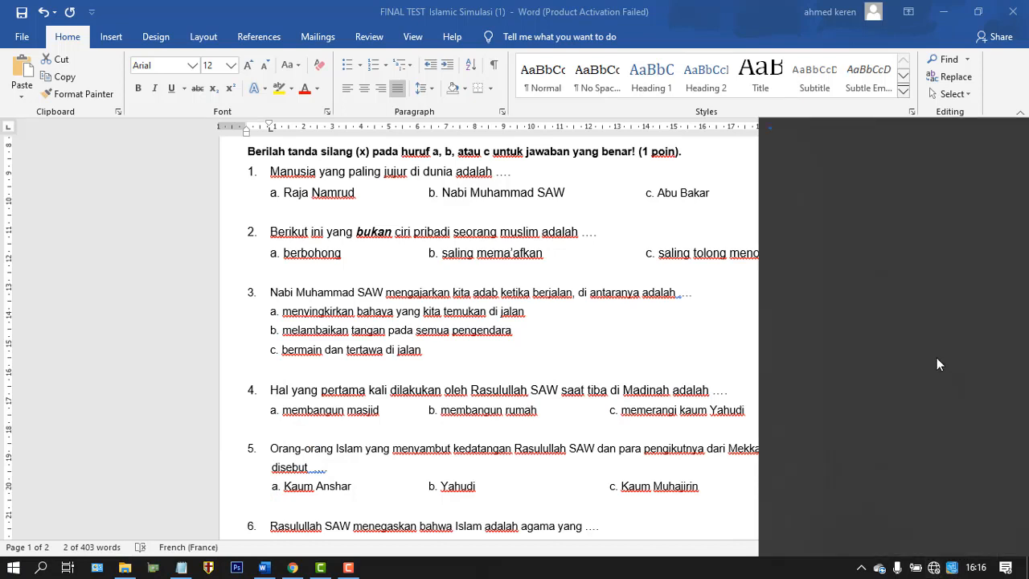
{"action": "left_click", "coordinate": [871, 153]}
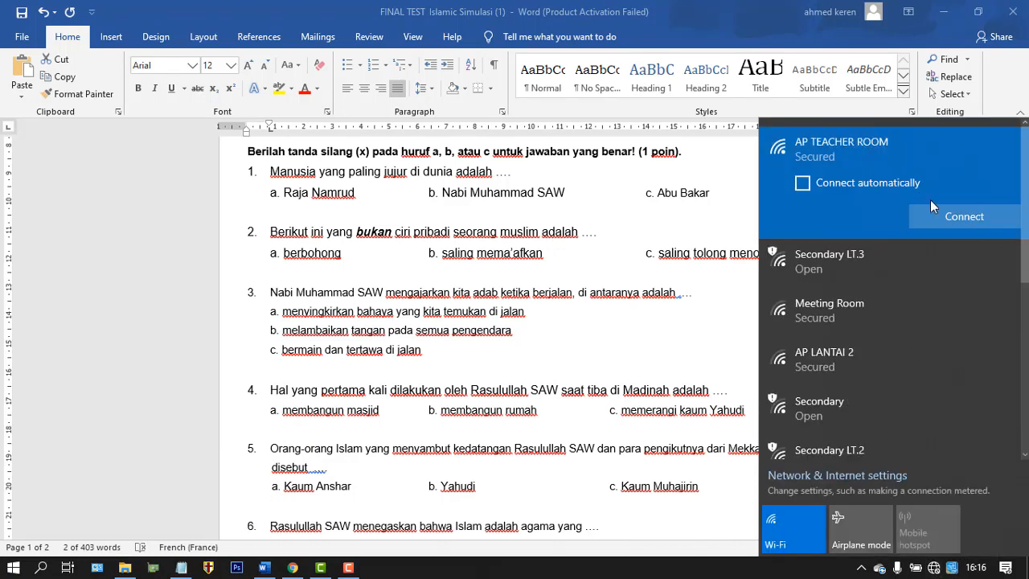
{"action": "left_click", "coordinate": [941, 212]}
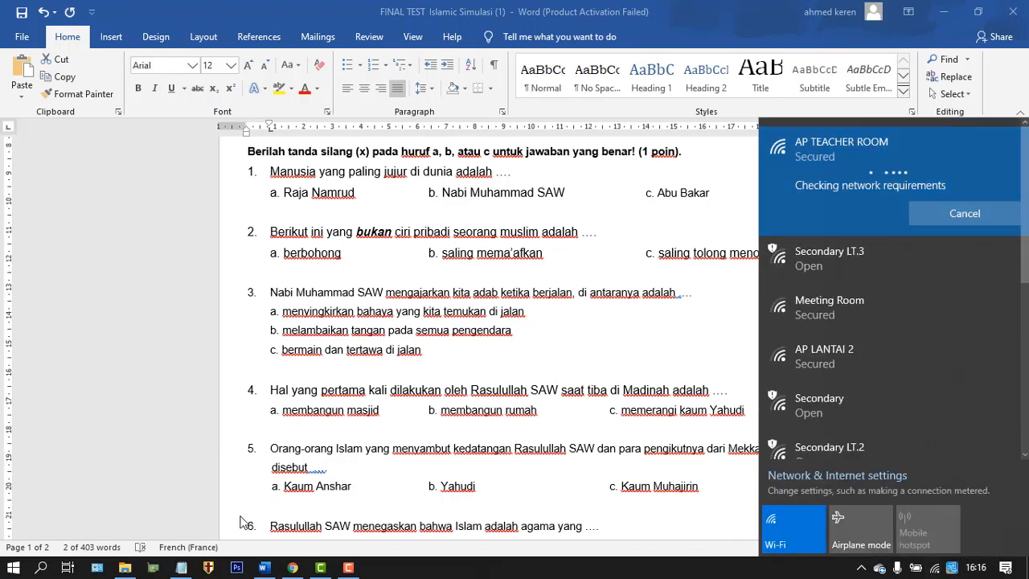
{"action": "mouse_move", "coordinate": [292, 568]}
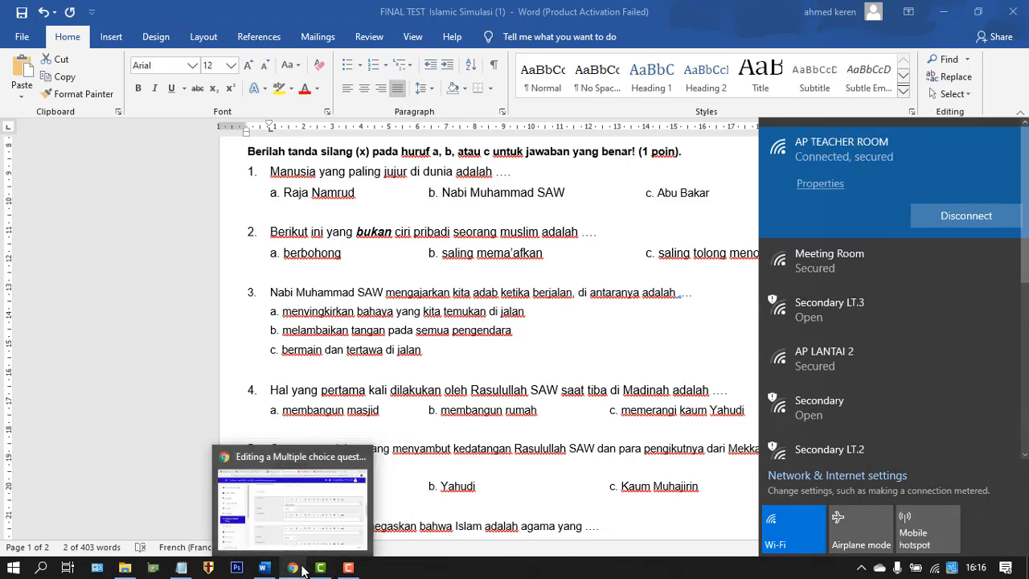
{"action": "left_click", "coordinate": [293, 568]}
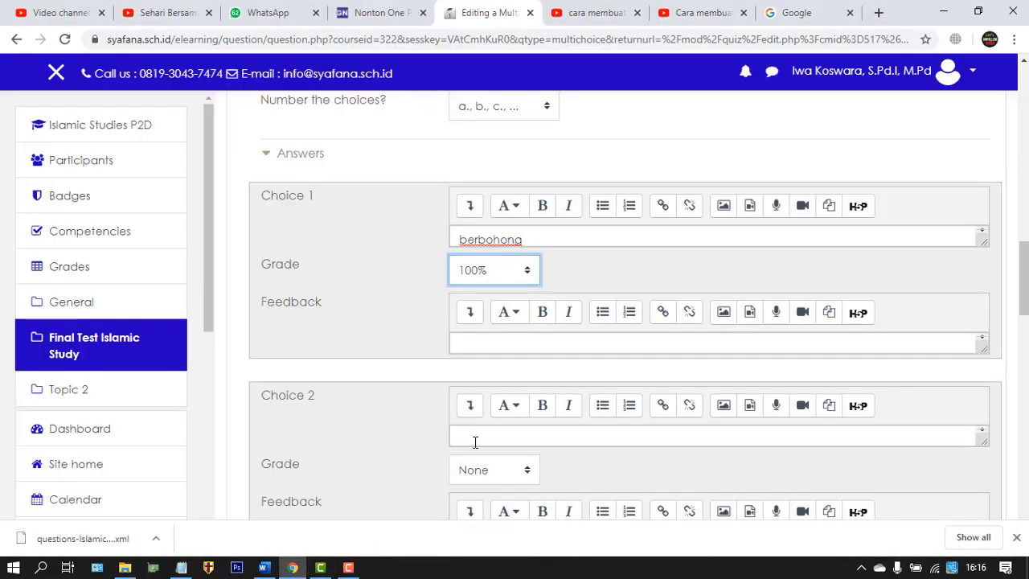
Enter answer b from the Word document, "saling mema'afkan", as Choice 2 in Chrome.
{"action": "key", "text": "alt+Tab"}
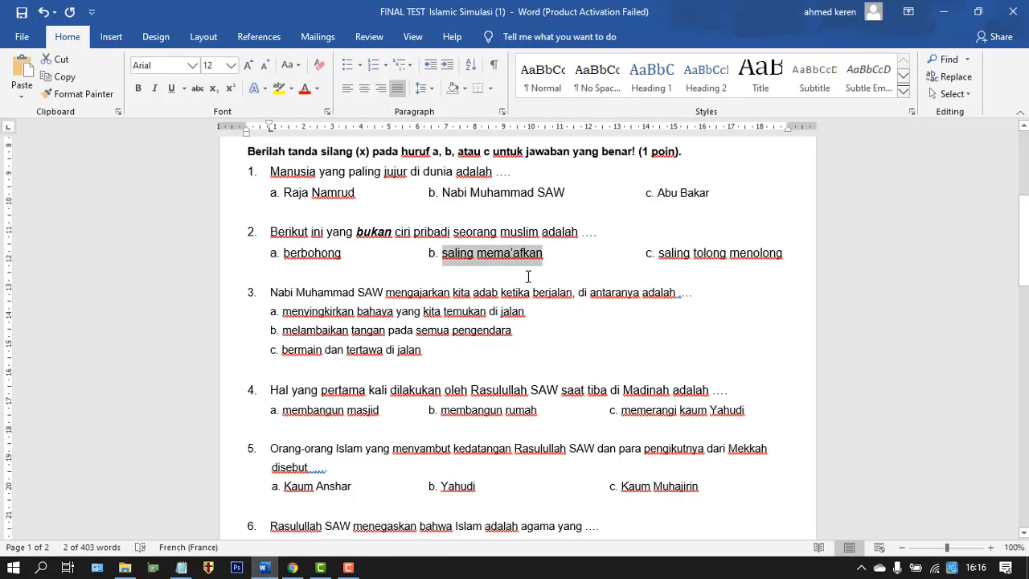
{"action": "key", "text": "alt+Tab"}
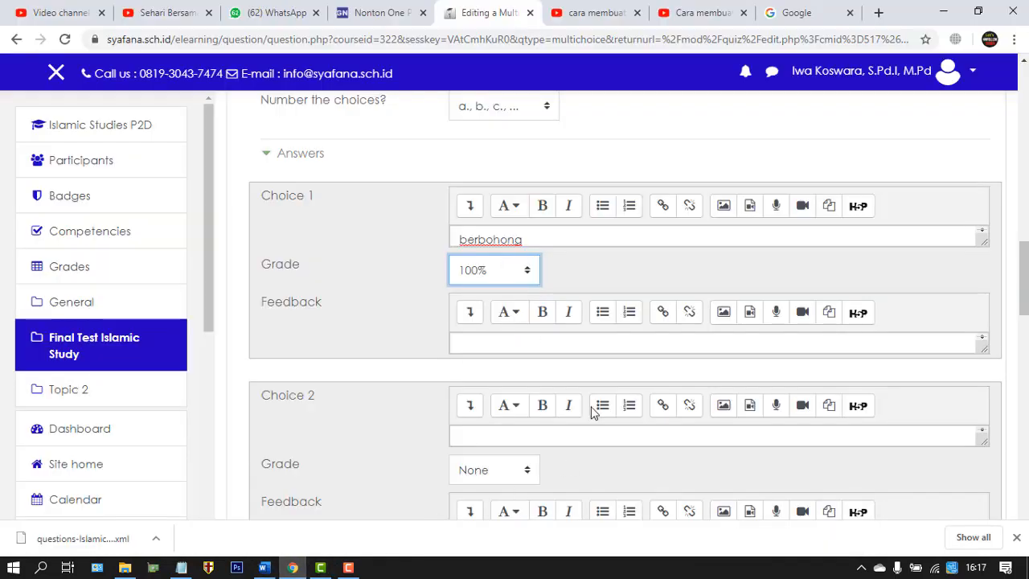
{"action": "left_click", "coordinate": [488, 432]}
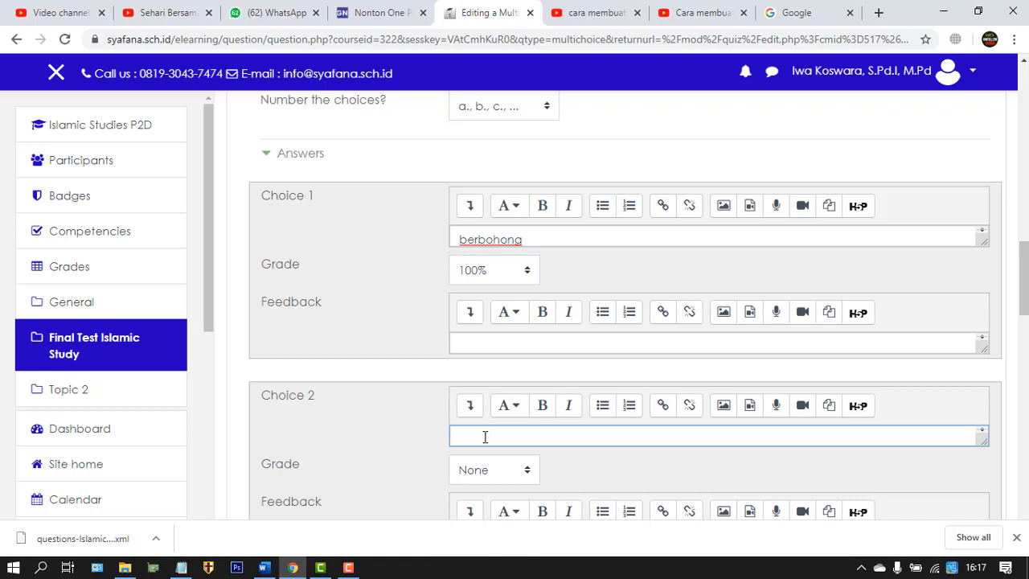
{"action": "type", "text": "saling mema'afkan"}
Copy answer c of question 2, "saling tolong menolong", in the Word document and return to the question form in Chrome.
{"action": "scroll", "coordinate": [354, 418], "scroll_direction": "down", "scroll_amount": 3}
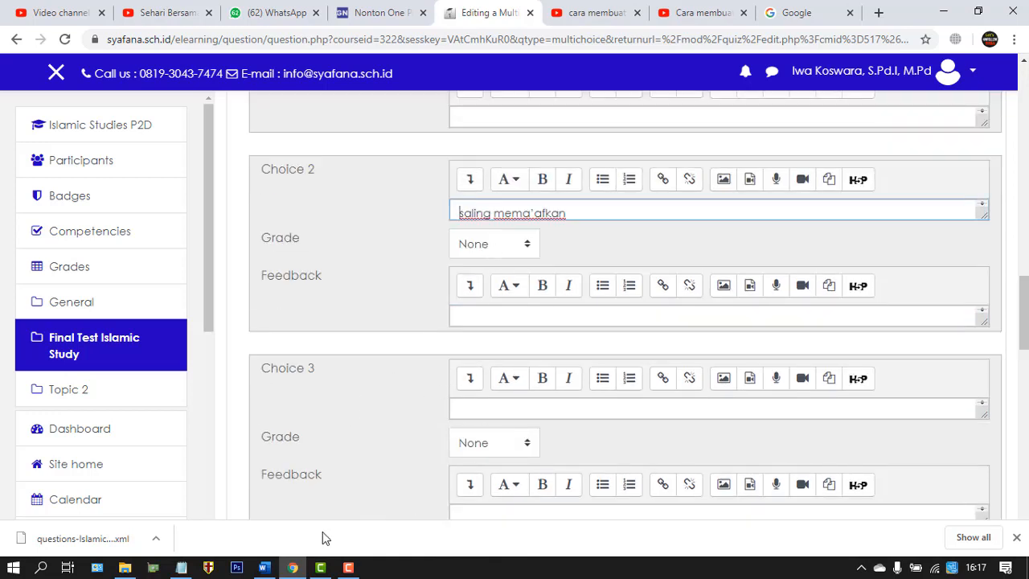
{"action": "left_click", "coordinate": [265, 569]}
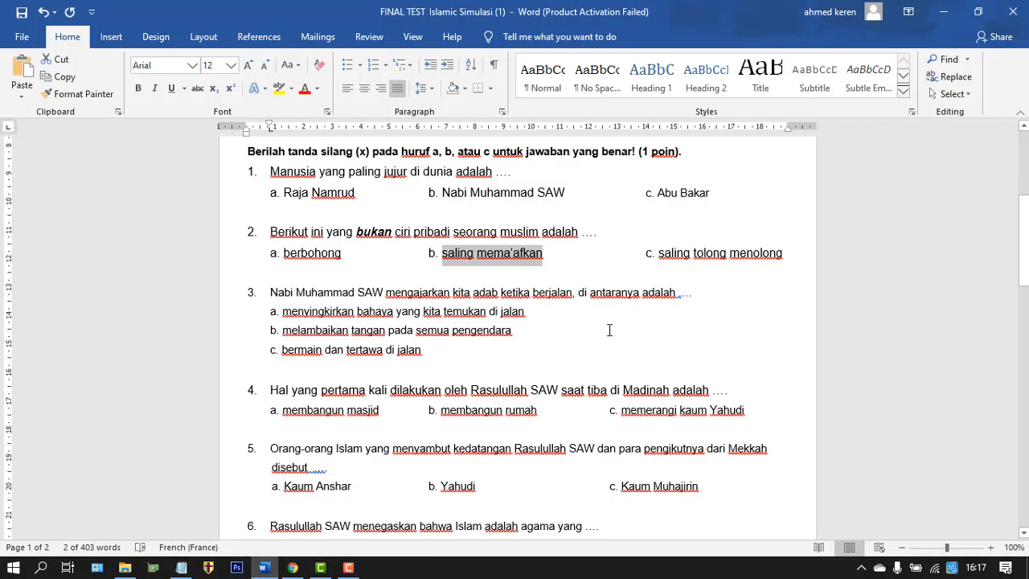
{"action": "left_click", "coordinate": [658, 255]}
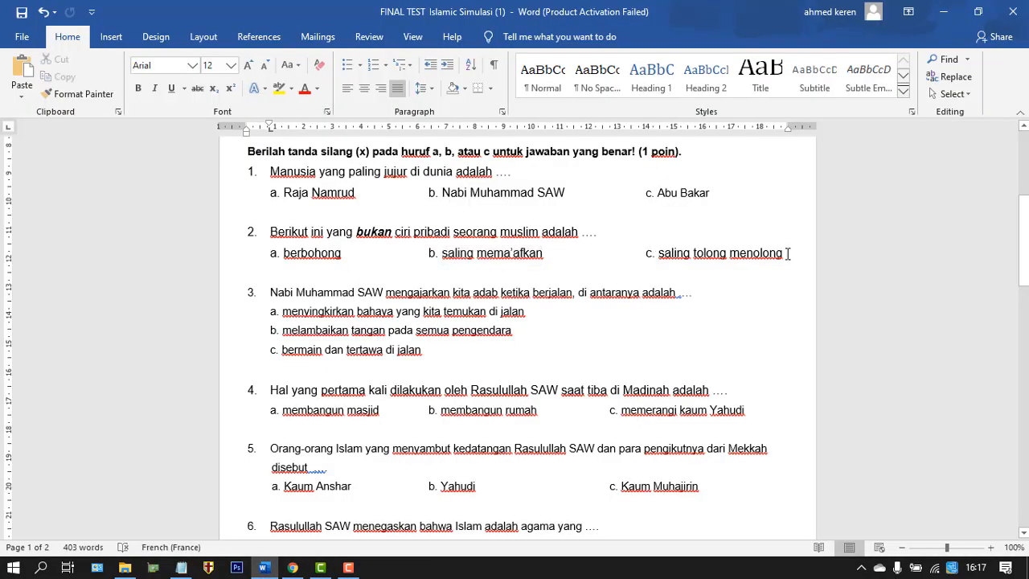
{"action": "left_click", "coordinate": [785, 256], "text": "shift"}
{"action": "key", "text": "ctrl+c"}
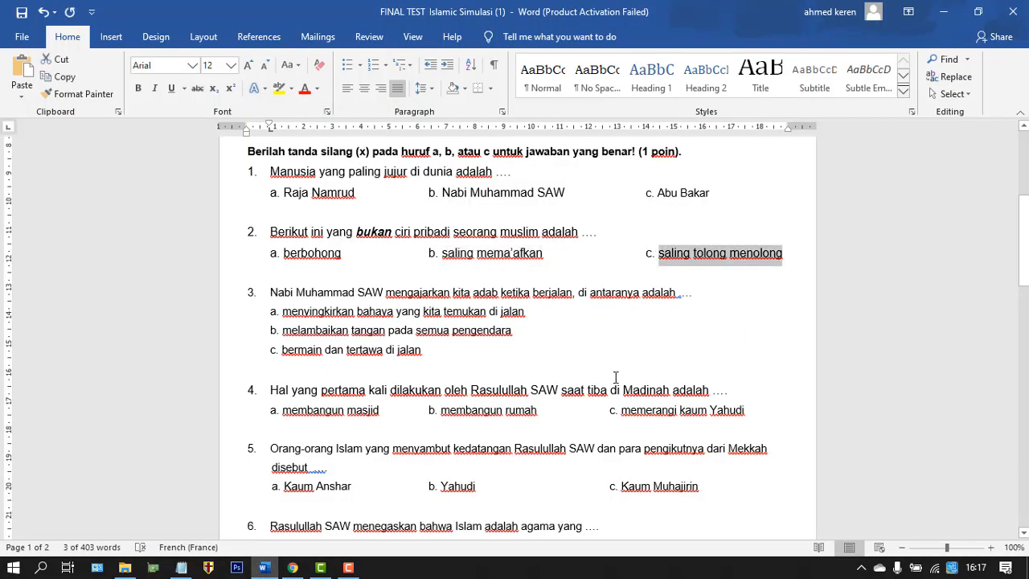
{"action": "left_click", "coordinate": [292, 568]}
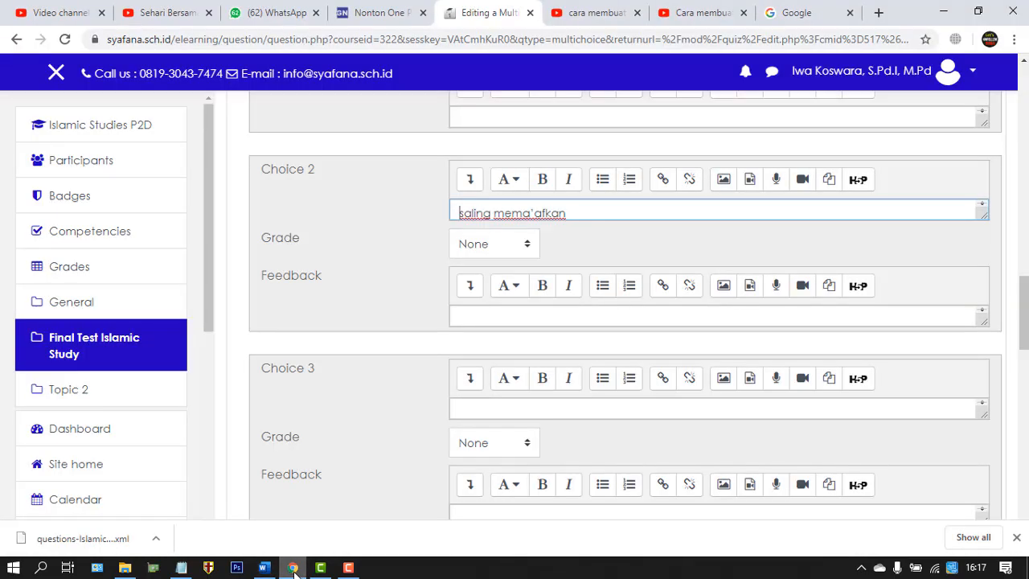
Enter the copied answer "saling tolong menolong" as Choice 3 and save the question.
{"action": "left_click", "coordinate": [491, 411]}
{"action": "key", "text": "ctrl+v"}
{"action": "scroll", "coordinate": [379, 398], "scroll_direction": "down", "scroll_amount": 5}
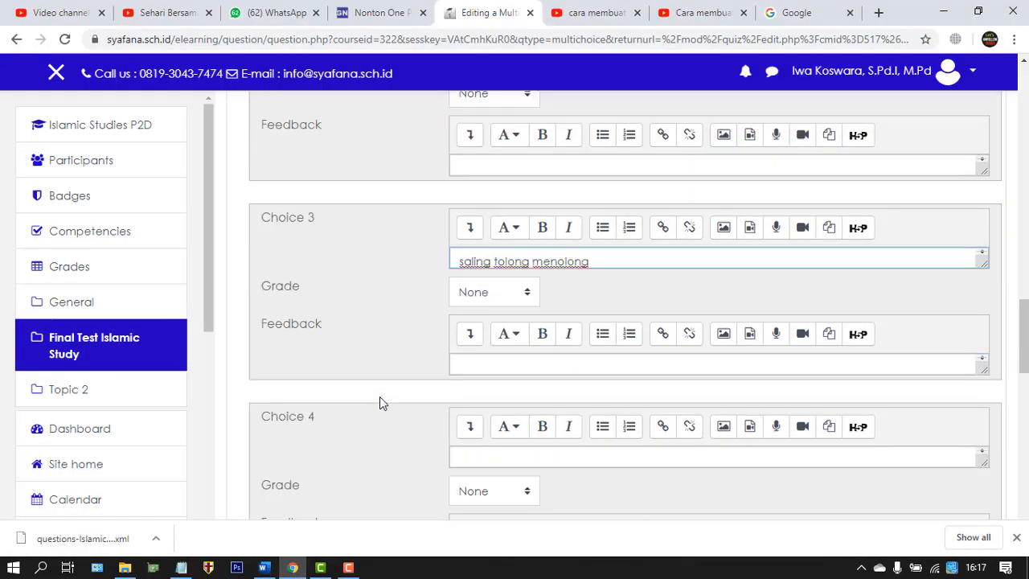
{"action": "scroll", "coordinate": [379, 397], "scroll_direction": "down", "scroll_amount": 6}
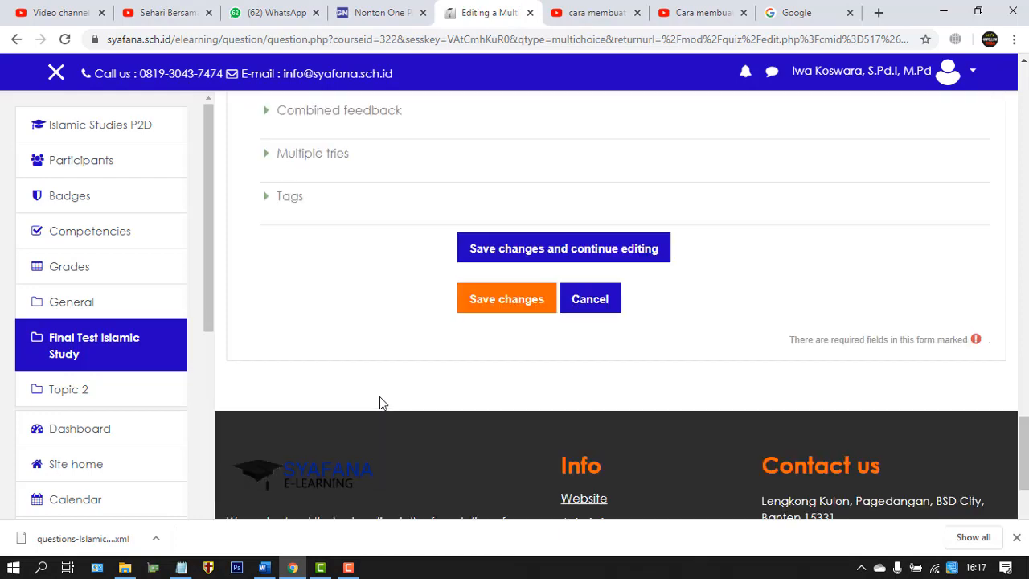
{"action": "left_click", "coordinate": [494, 320]}
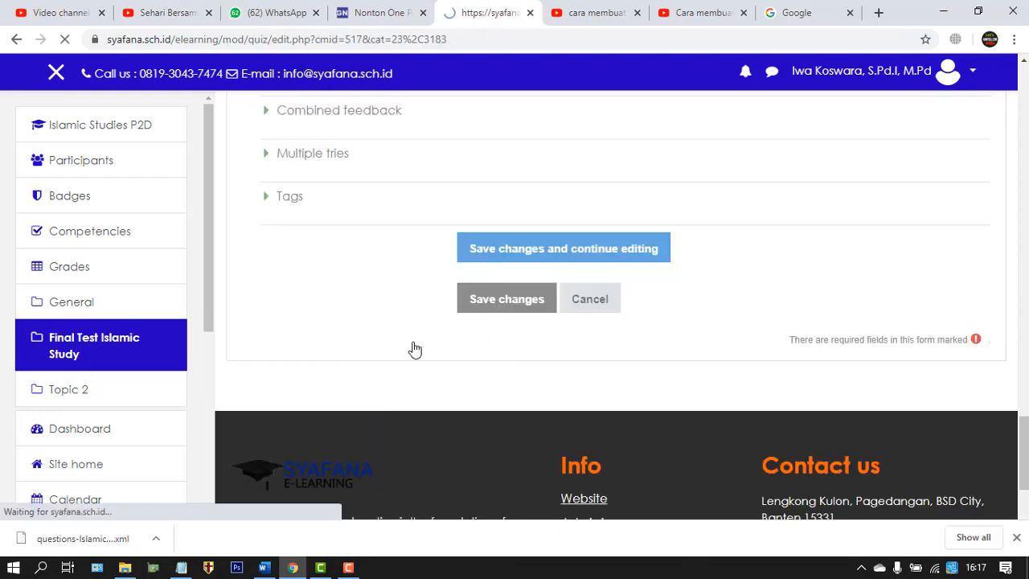
Open the Final test islamic quiz page from the quiz editor and start a preview attempt.
{"action": "scroll", "coordinate": [416, 347], "scroll_direction": "down", "scroll_amount": 3}
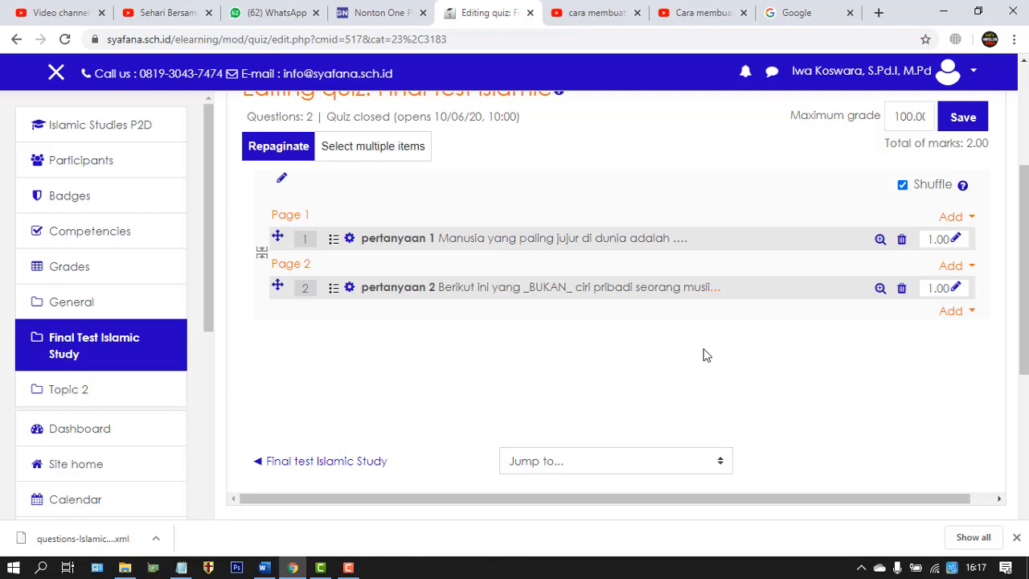
{"action": "scroll", "coordinate": [704, 355], "scroll_direction": "up", "scroll_amount": 2}
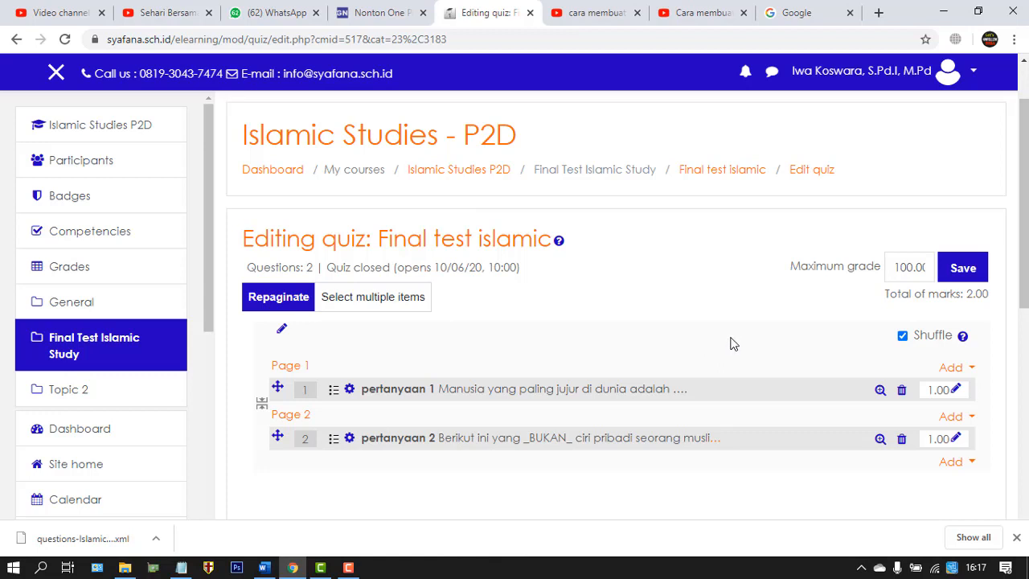
{"action": "left_click", "coordinate": [746, 171]}
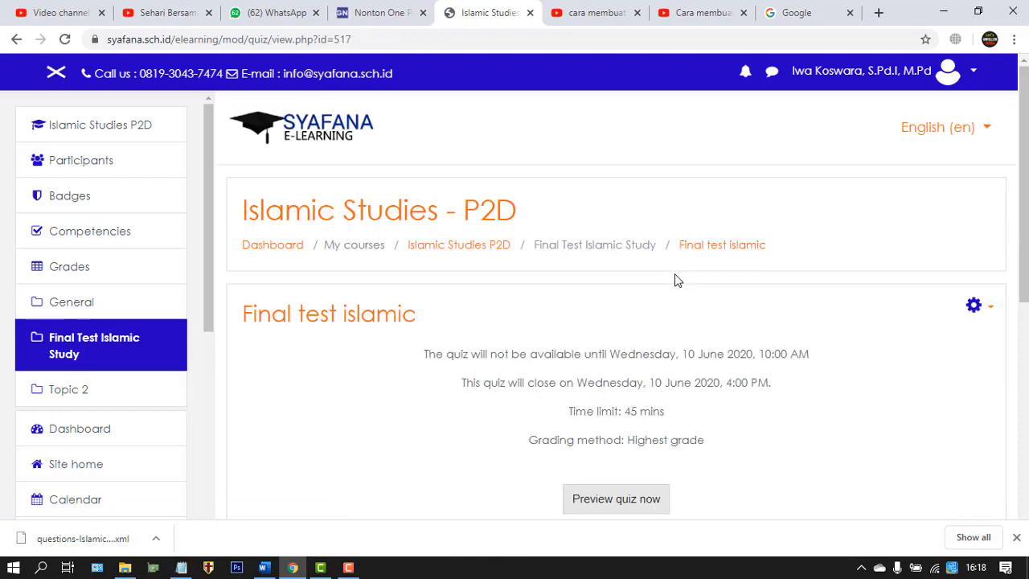
{"action": "scroll", "coordinate": [740, 314], "scroll_direction": "down", "scroll_amount": 2}
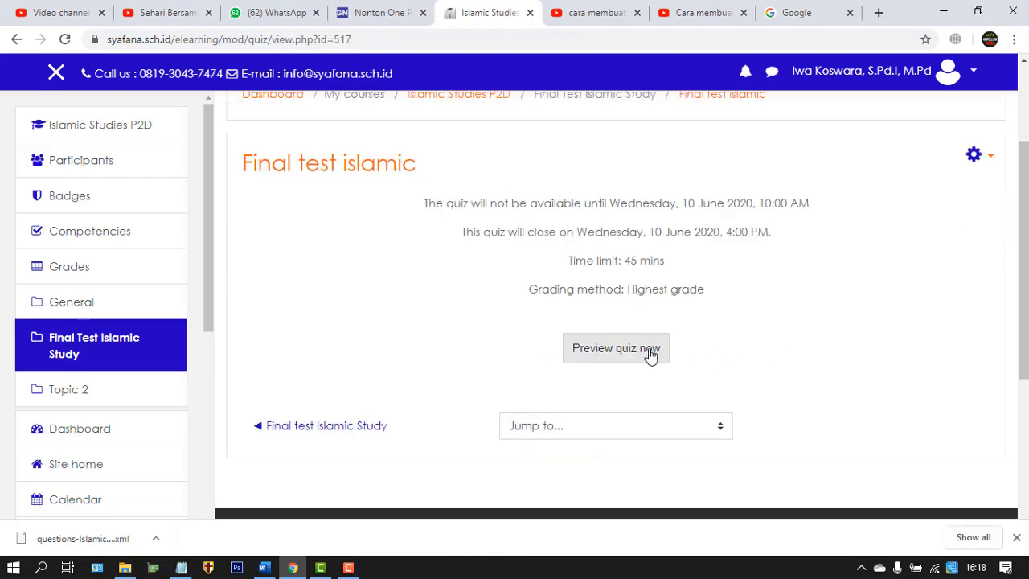
{"action": "left_click", "coordinate": [651, 351]}
{"action": "left_click", "coordinate": [498, 377]}
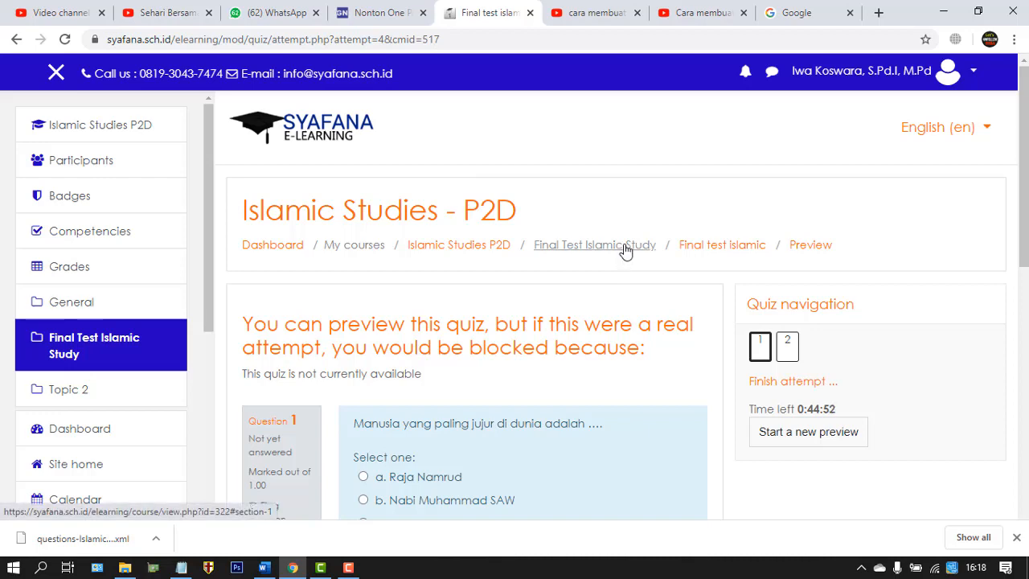
Answer question 1 with "Nabi Muhammad SAW" and question 2 with "saling tolong menolong", and finish the preview attempt.
{"action": "scroll", "coordinate": [624, 250], "scroll_direction": "down", "scroll_amount": 2}
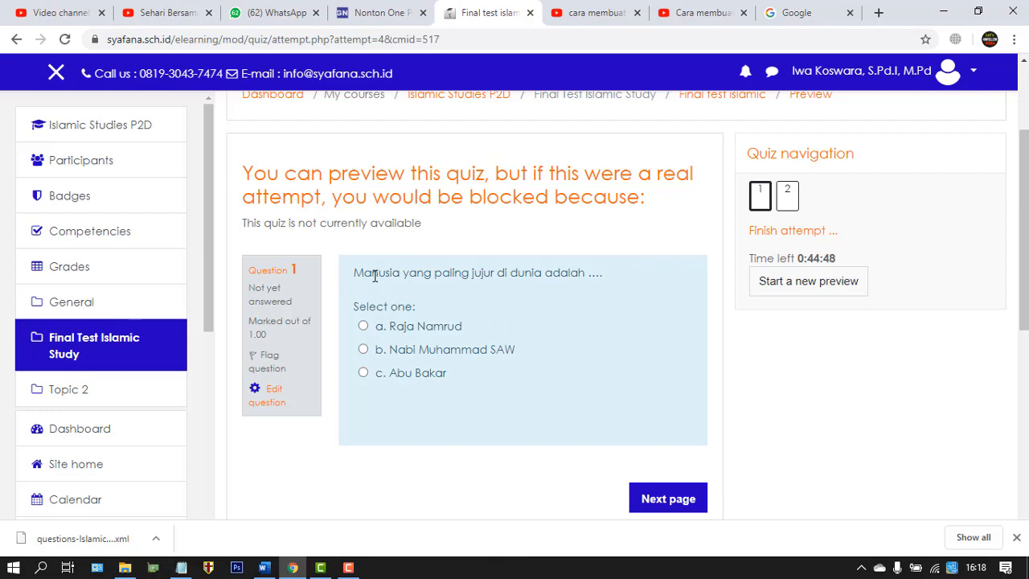
{"action": "left_click", "coordinate": [363, 349]}
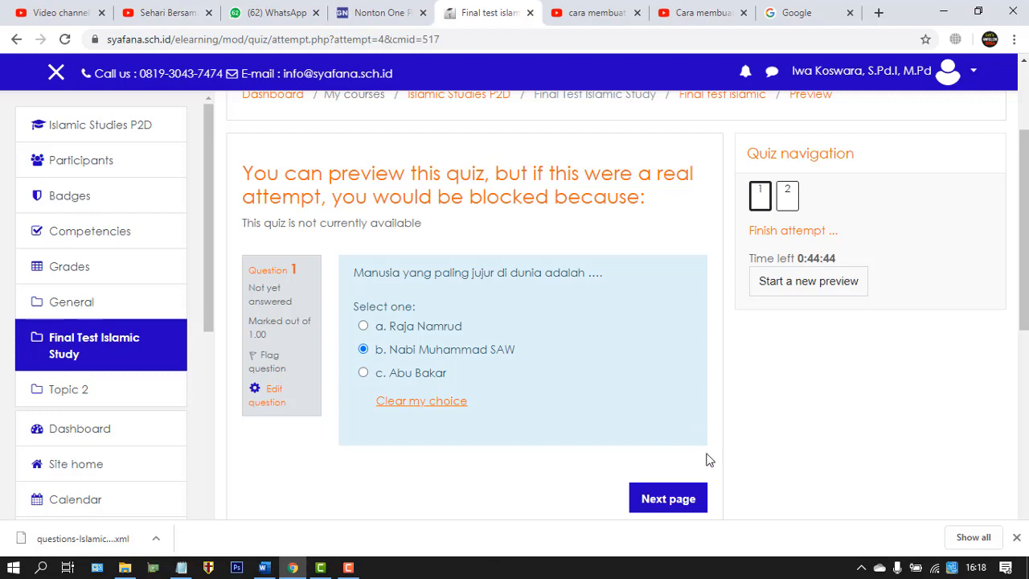
{"action": "left_click", "coordinate": [686, 500]}
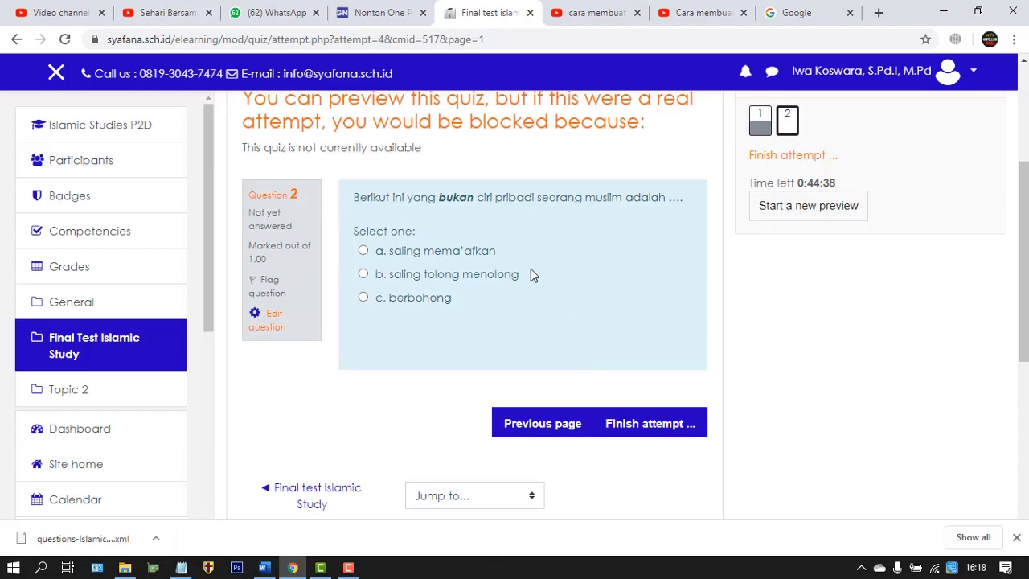
{"action": "left_click", "coordinate": [434, 277]}
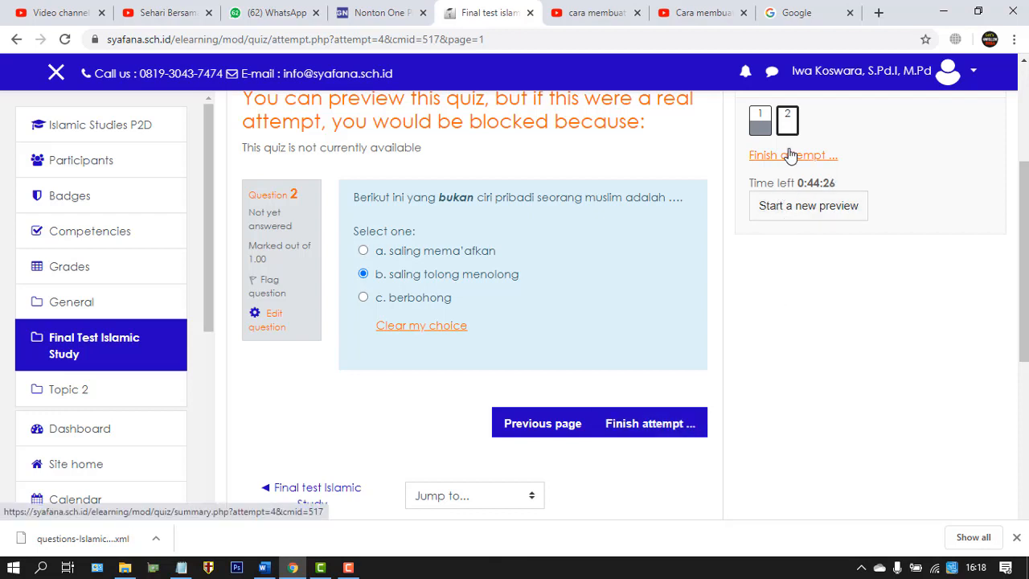
{"action": "left_click", "coordinate": [668, 427]}
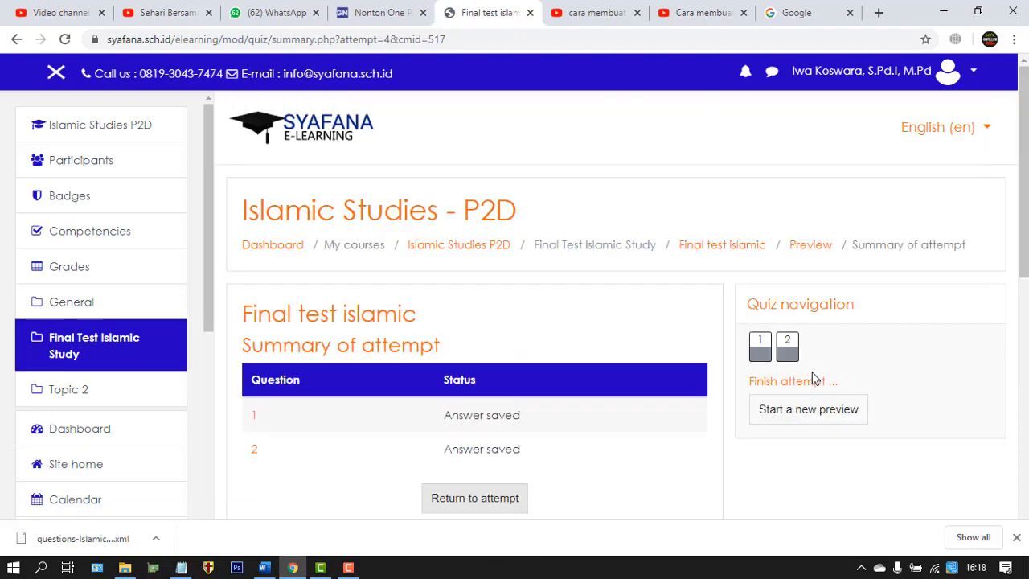
Submit all answers of the preview attempt and review its grade and marked answers.
{"action": "scroll", "coordinate": [654, 376], "scroll_direction": "down", "scroll_amount": 3}
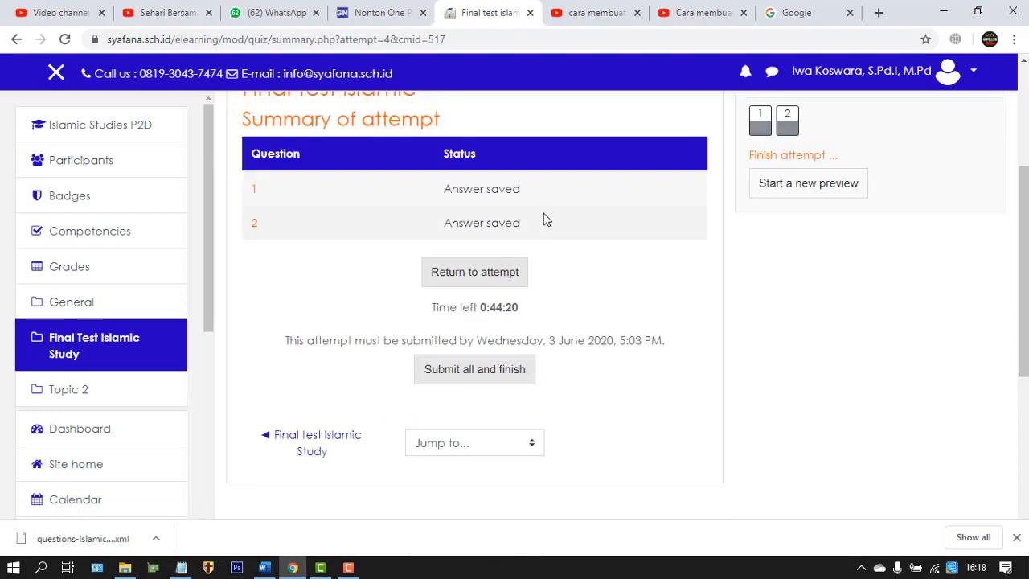
{"action": "left_click", "coordinate": [496, 379]}
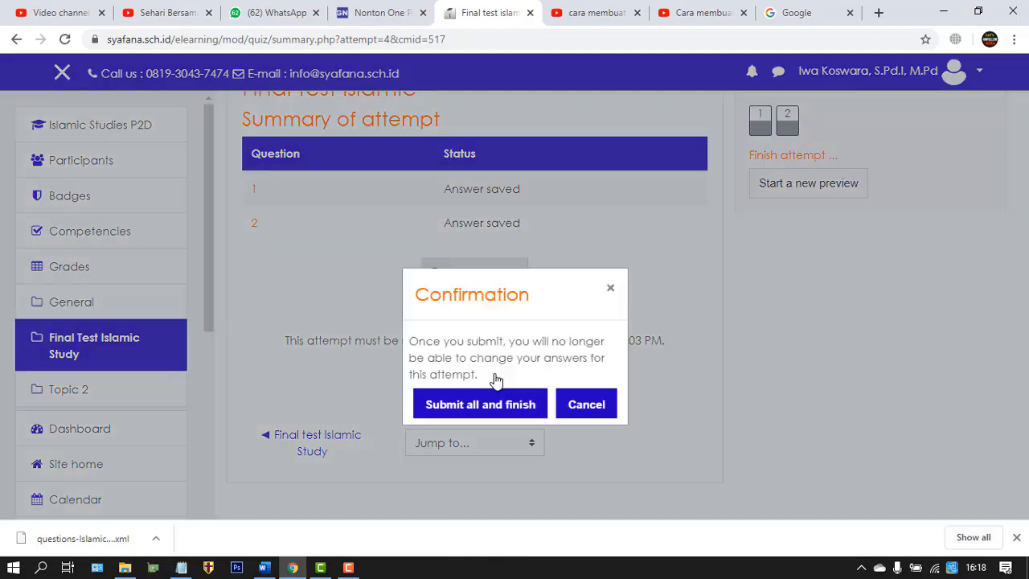
{"action": "left_click", "coordinate": [522, 412]}
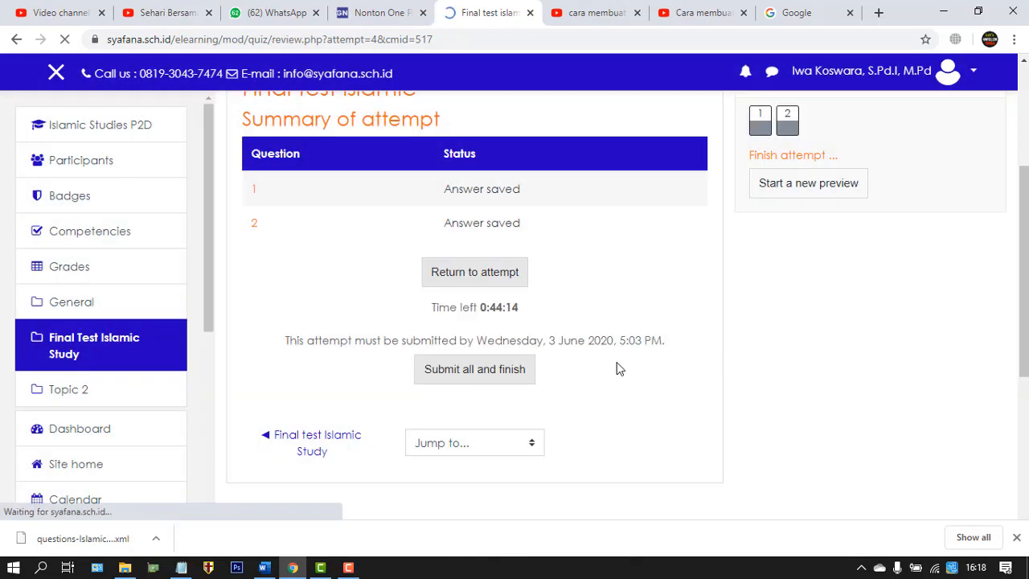
{"action": "scroll", "coordinate": [617, 365], "scroll_direction": "down", "scroll_amount": 2}
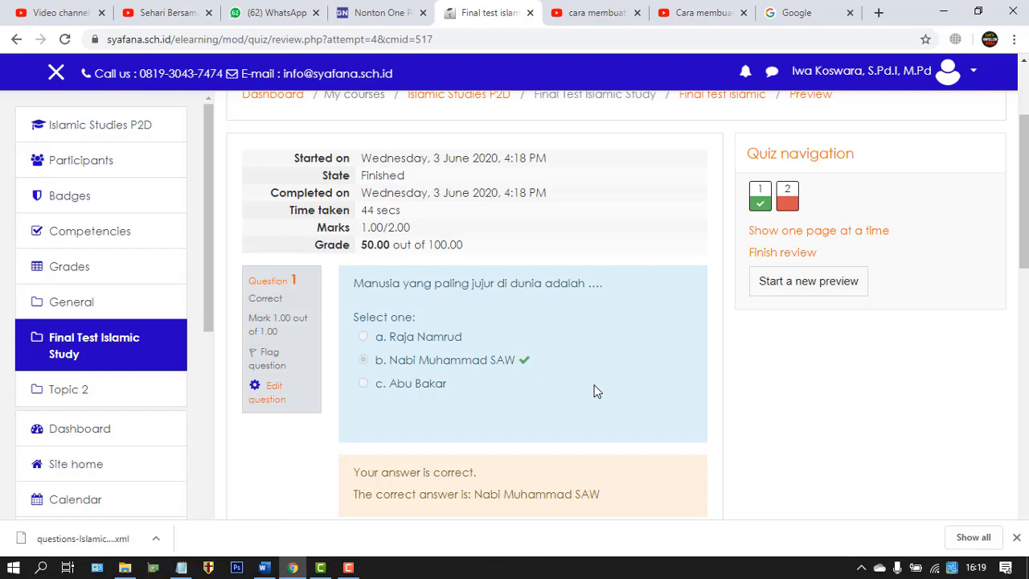
{"action": "scroll", "coordinate": [597, 390], "scroll_direction": "up", "scroll_amount": 2}
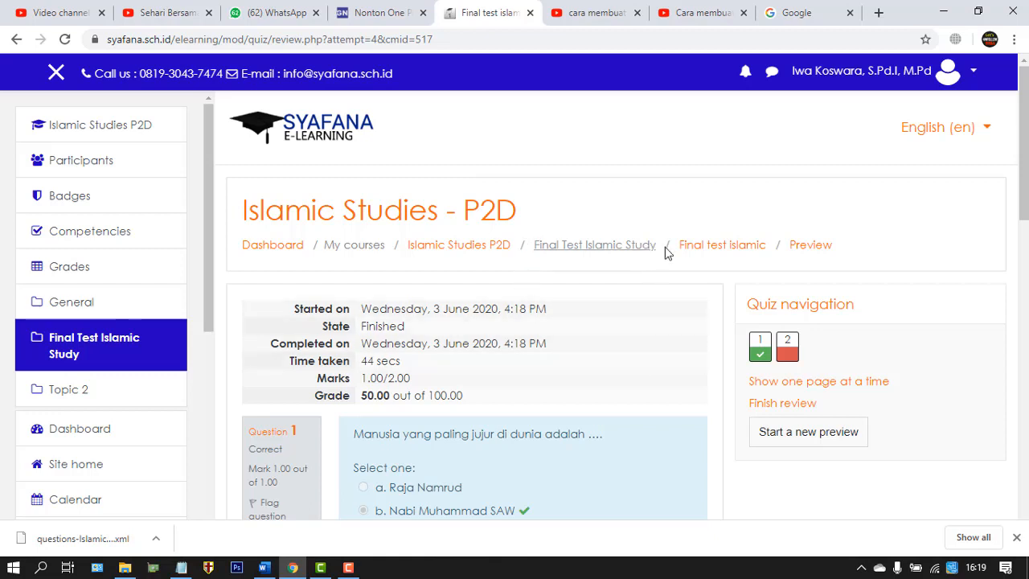
Return to the Final test islamic quiz page and open the question bank's export page.
{"action": "left_click", "coordinate": [702, 254]}
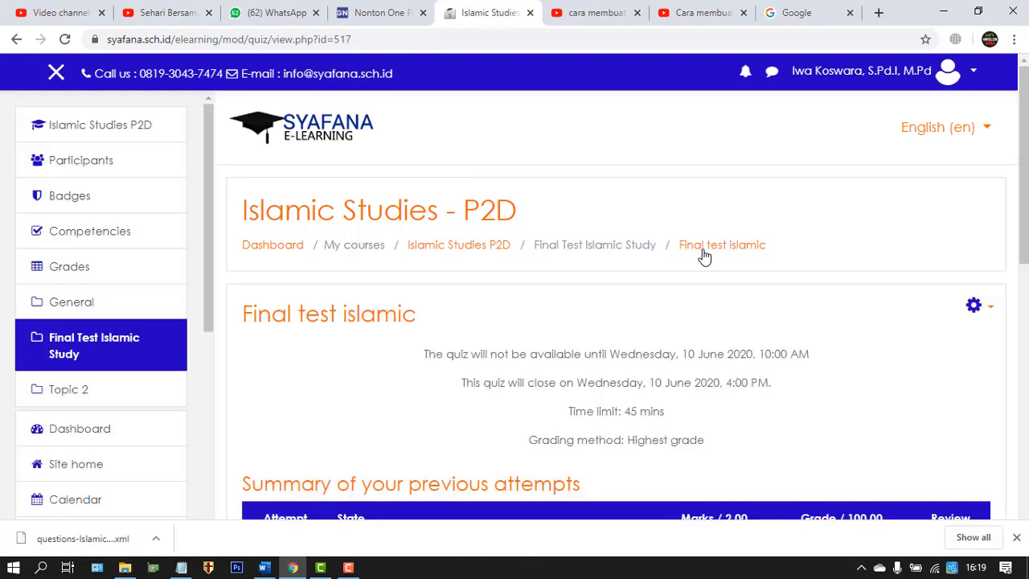
{"action": "scroll", "coordinate": [932, 375], "scroll_direction": "down", "scroll_amount": 1}
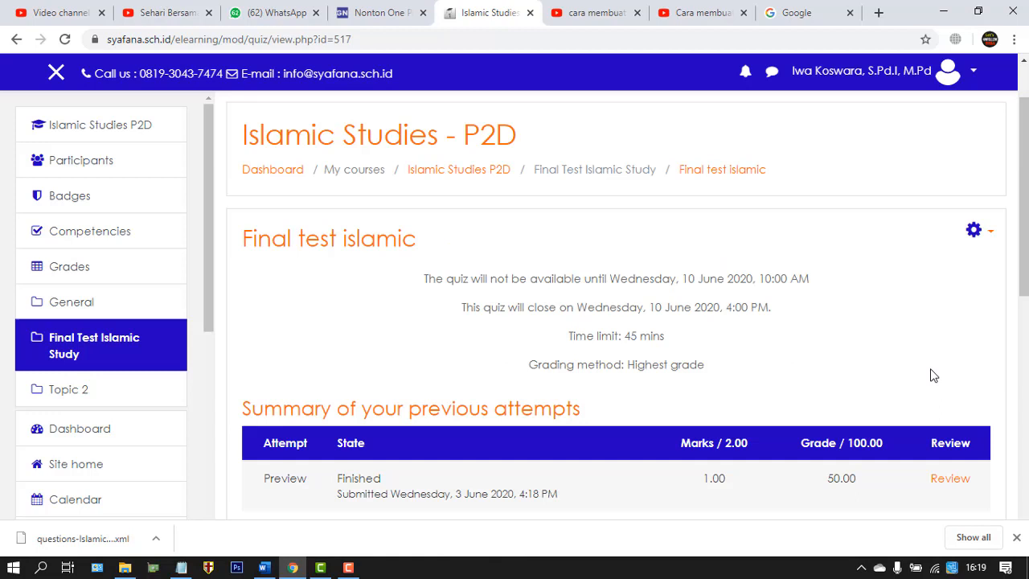
{"action": "left_click", "coordinate": [974, 231]}
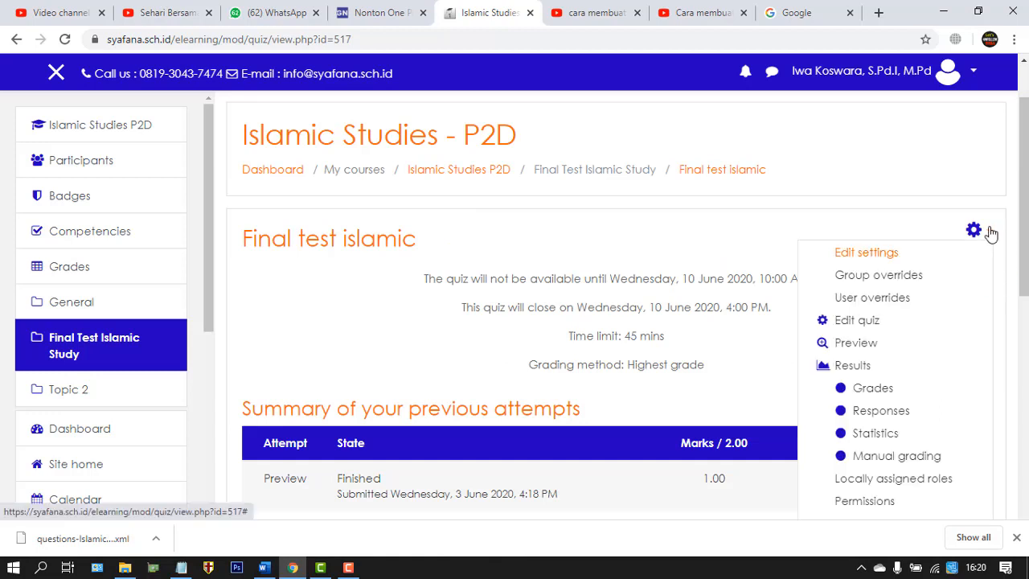
{"action": "scroll", "coordinate": [969, 337], "scroll_direction": "down", "scroll_amount": 4}
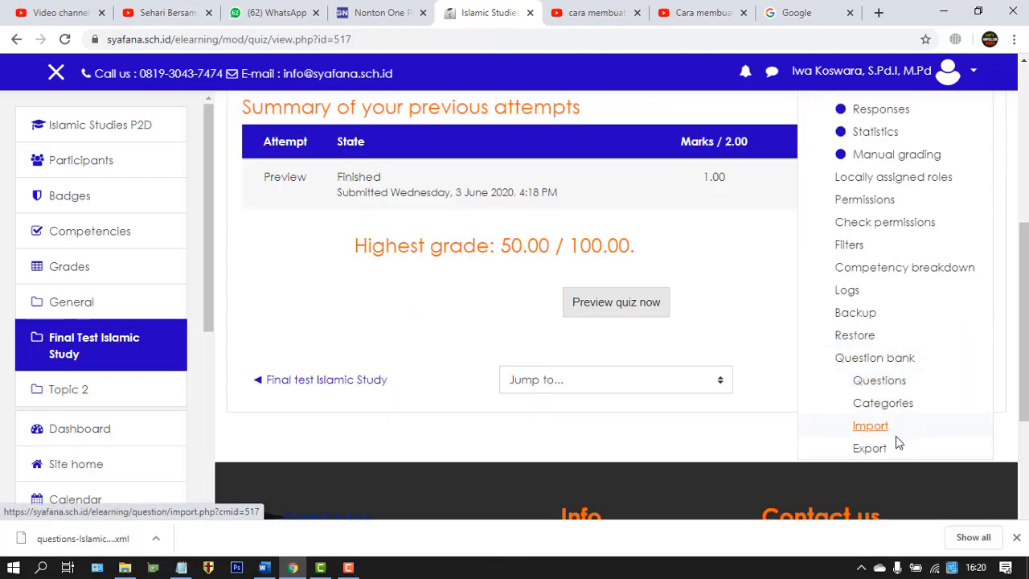
{"action": "left_click", "coordinate": [872, 449]}
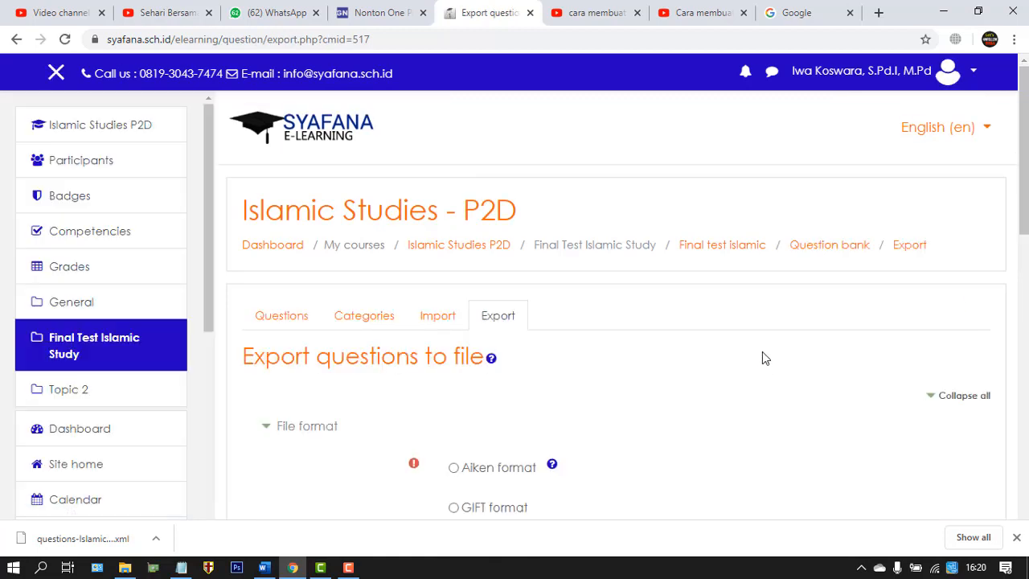
Export the questions in Moodle XML format from the category "Top for Final test islamic".
{"action": "scroll", "coordinate": [765, 357], "scroll_direction": "down", "scroll_amount": 1}
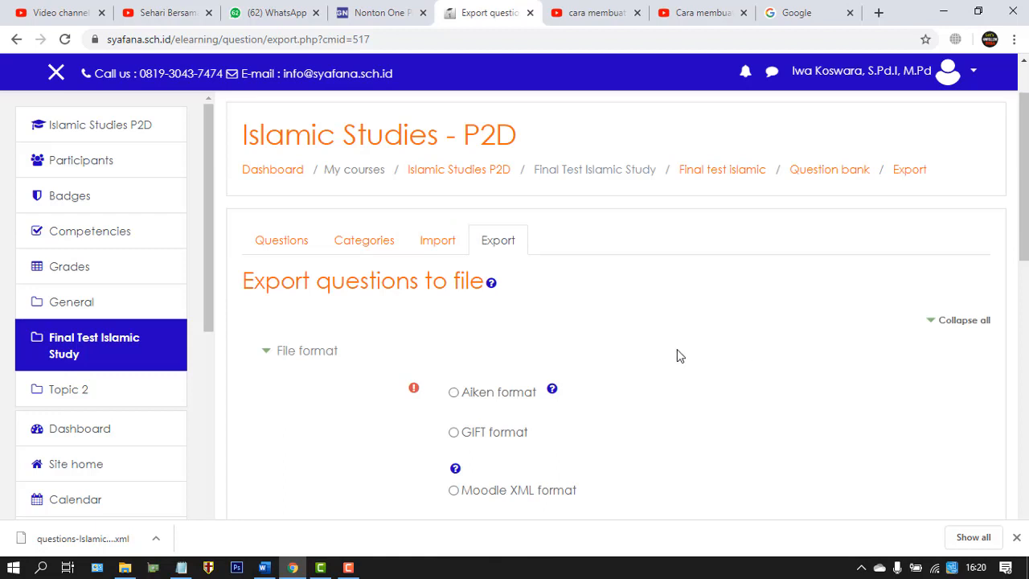
{"action": "scroll", "coordinate": [675, 356], "scroll_direction": "down", "scroll_amount": 2}
{"action": "left_click", "coordinate": [464, 339]}
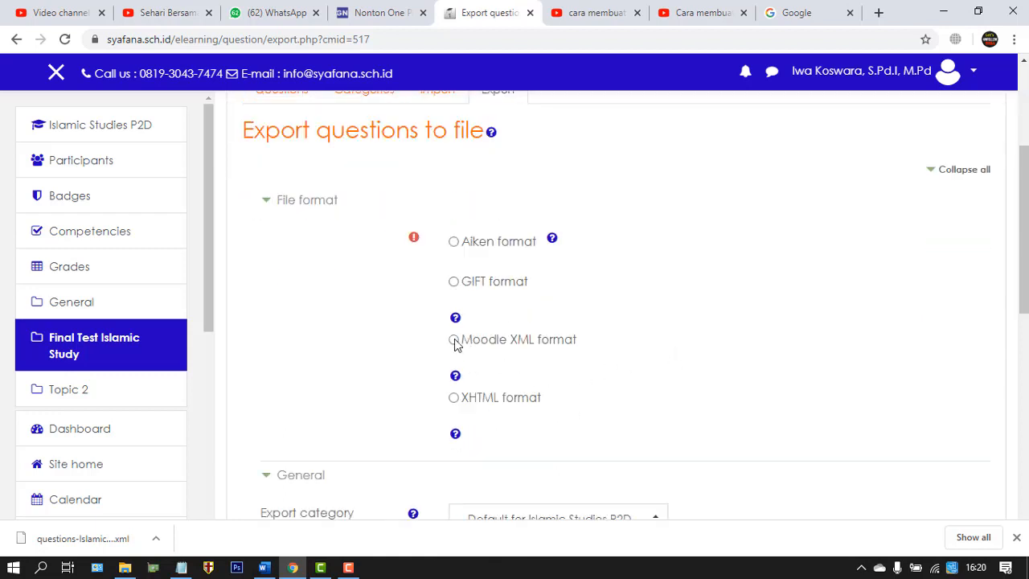
{"action": "scroll", "coordinate": [563, 341], "scroll_direction": "down", "scroll_amount": 2}
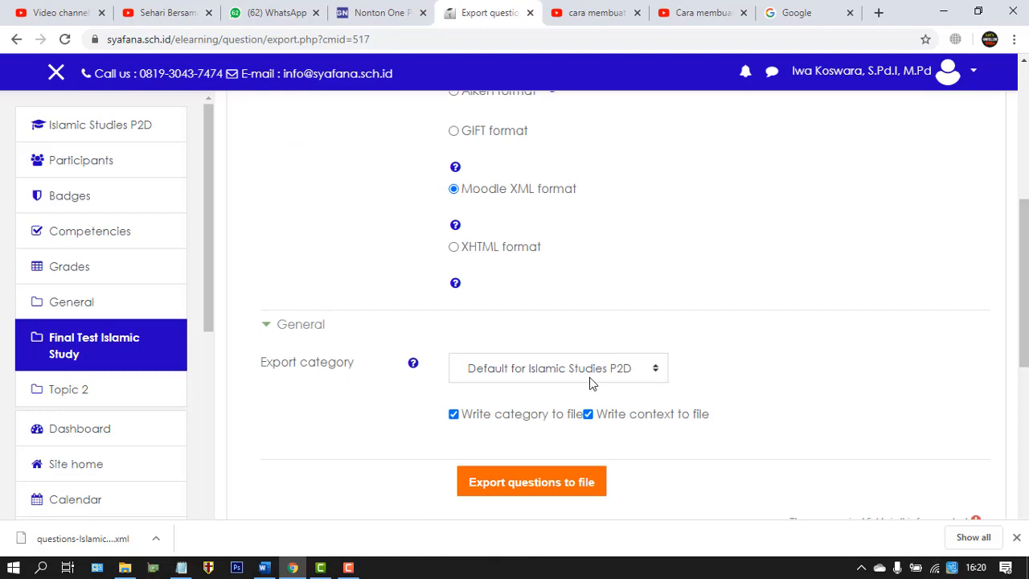
{"action": "left_click", "coordinate": [597, 374]}
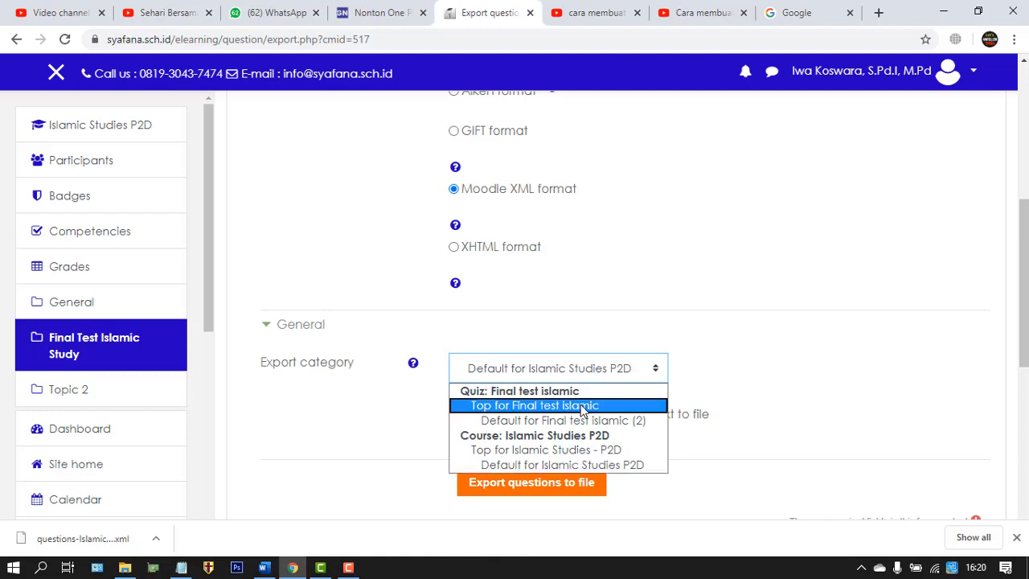
{"action": "left_click", "coordinate": [582, 406]}
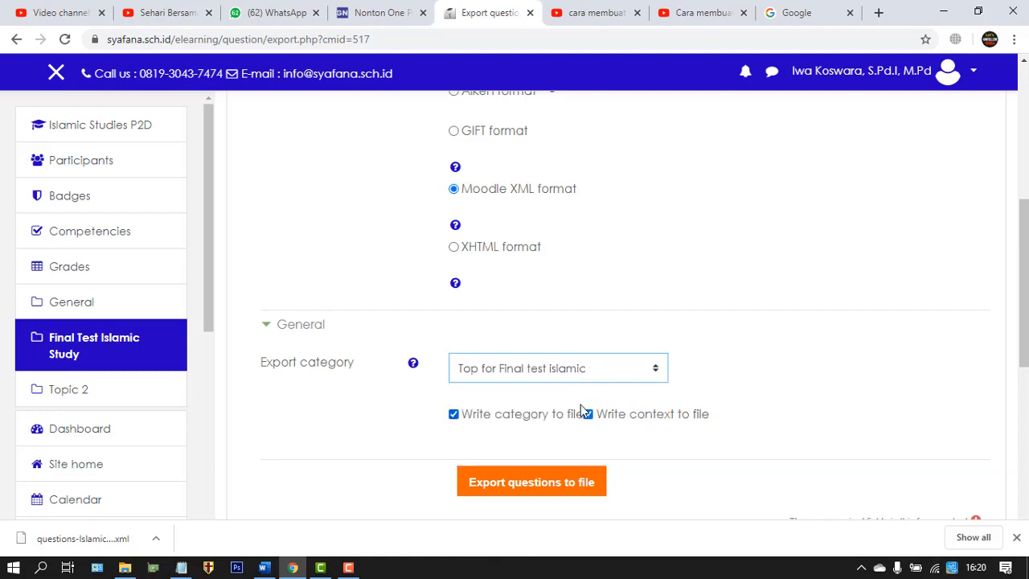
{"action": "left_click", "coordinate": [629, 374]}
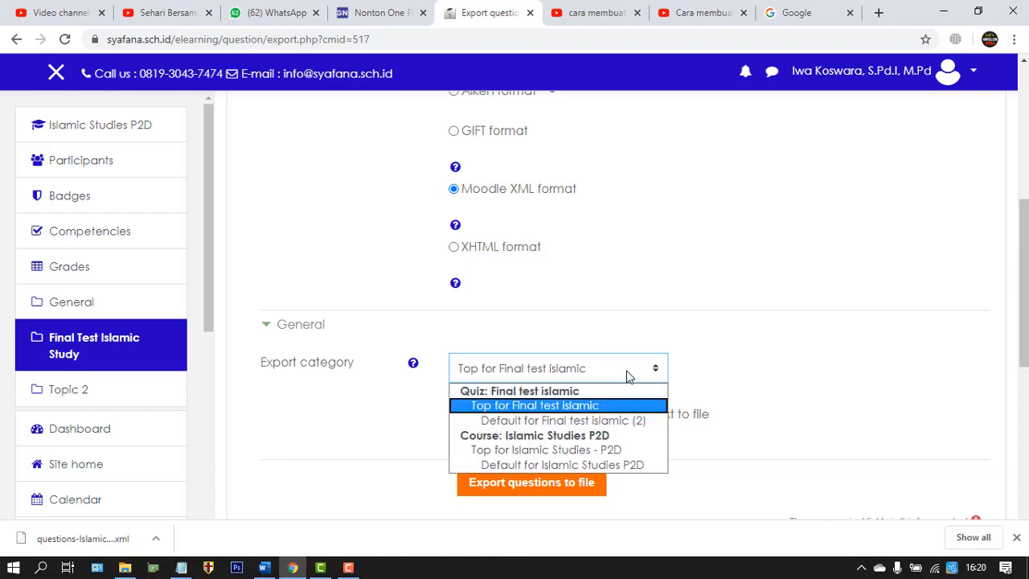
{"action": "left_click", "coordinate": [581, 406]}
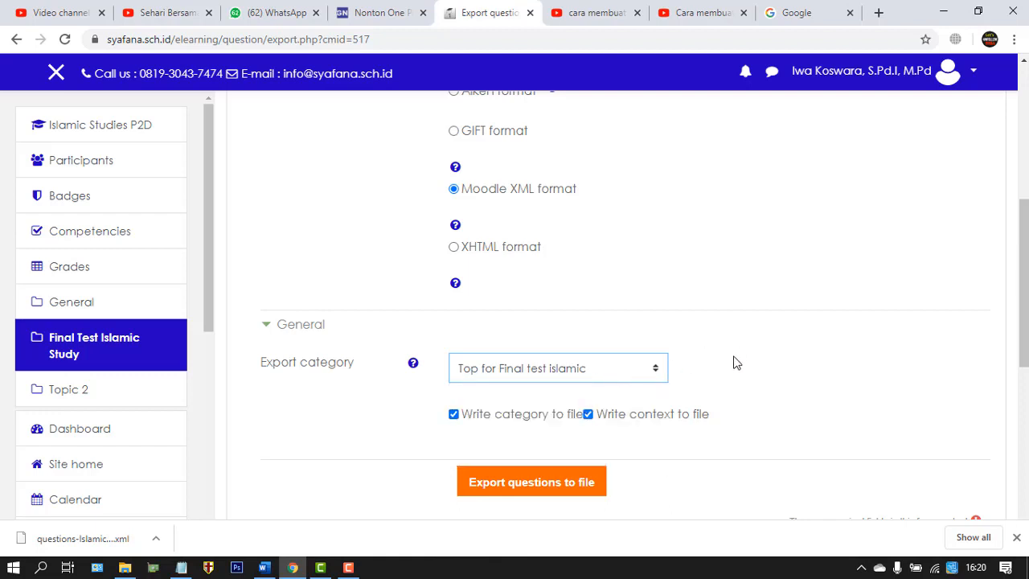
{"action": "left_click", "coordinate": [591, 483]}
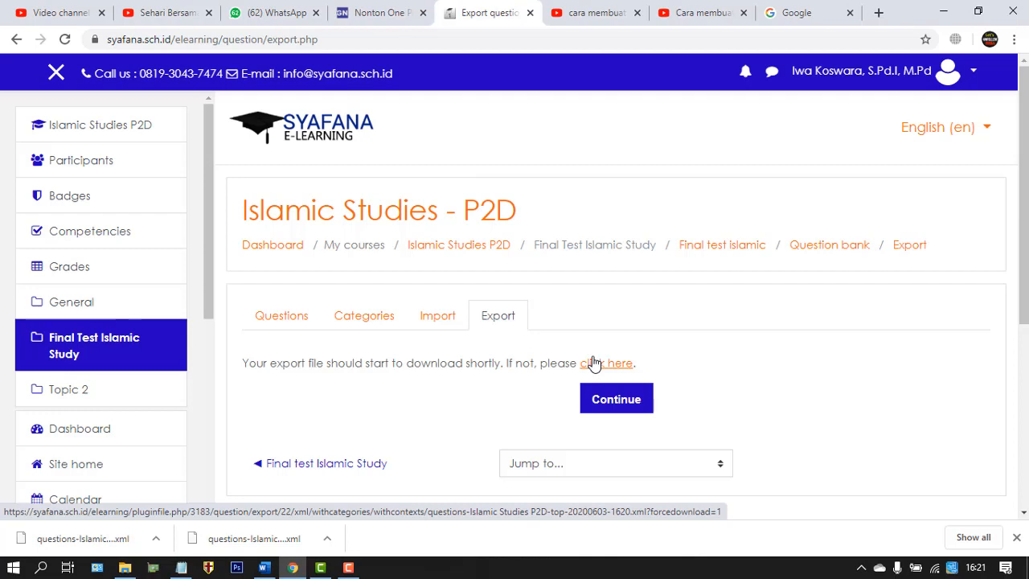
{"action": "left_click", "coordinate": [348, 567]}
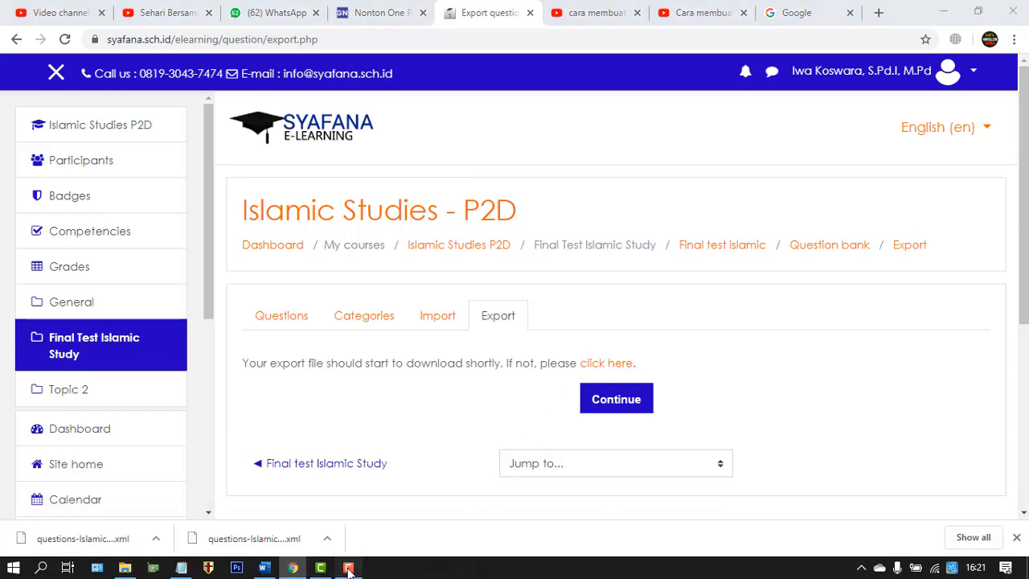